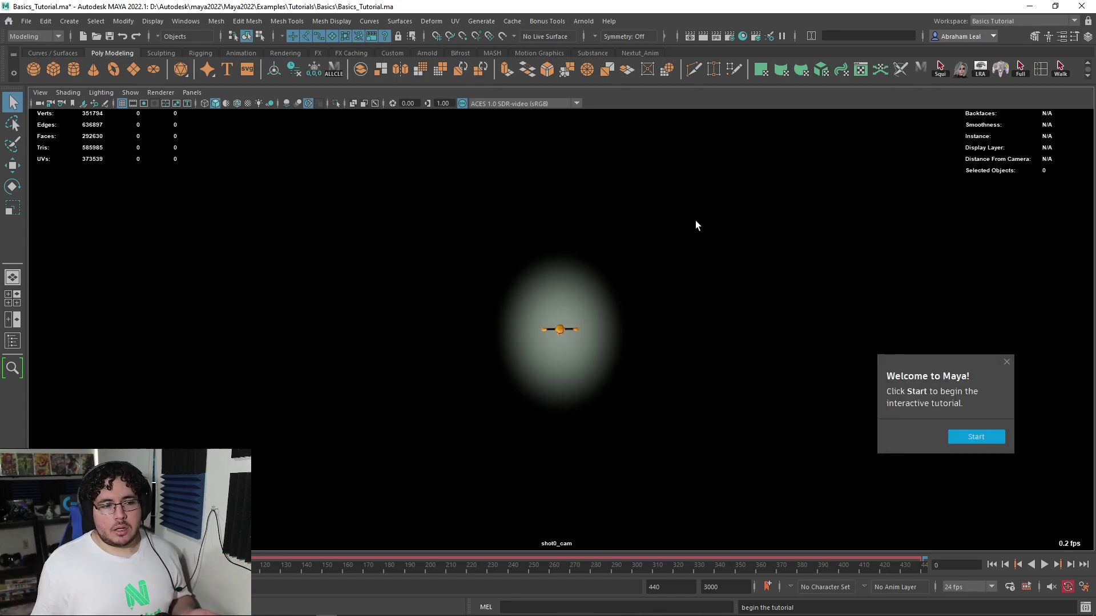
- Start the interactive Maya tutorial and advance through its camera navigation steps, tumbling the view around Mayabot
{"action": "left_click", "coordinate": [958, 436]}
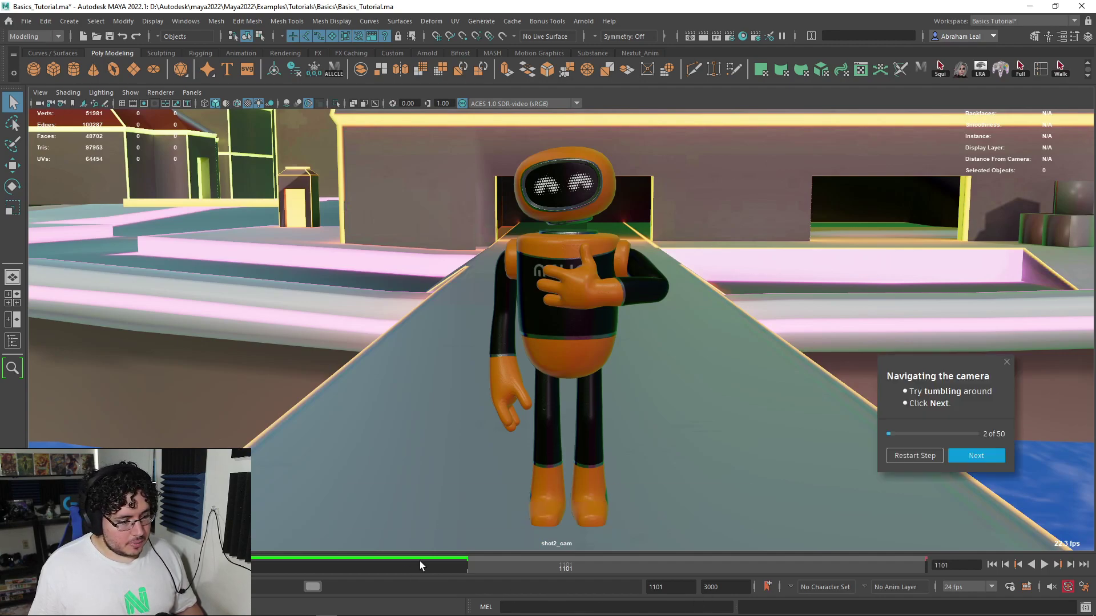
{"action": "left_click", "coordinate": [976, 456]}
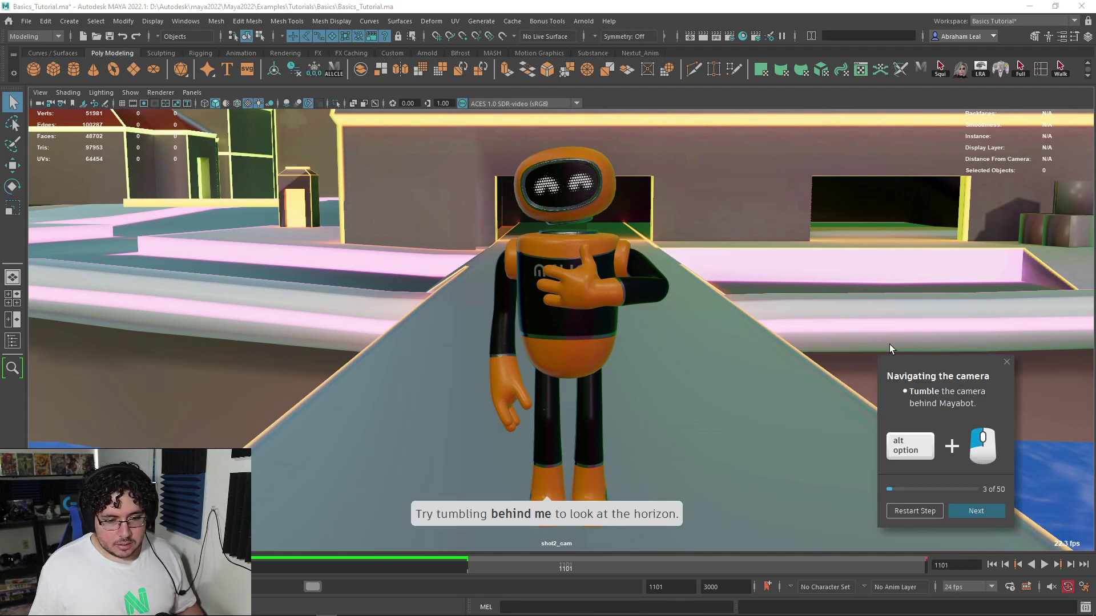
{"action": "left_click_drag", "start_coordinate": [667, 340], "coordinate": [711, 329], "text": "alt"}
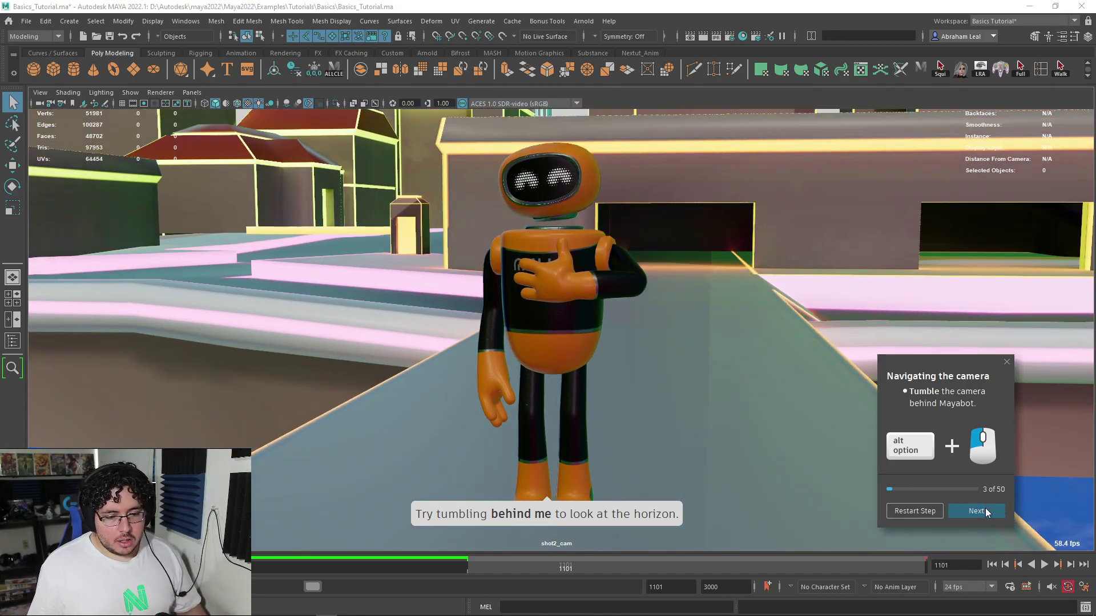
{"action": "left_click_drag", "start_coordinate": [679, 366], "coordinate": [336, 341], "text": "alt"}
{"action": "left_click", "coordinate": [982, 448]}
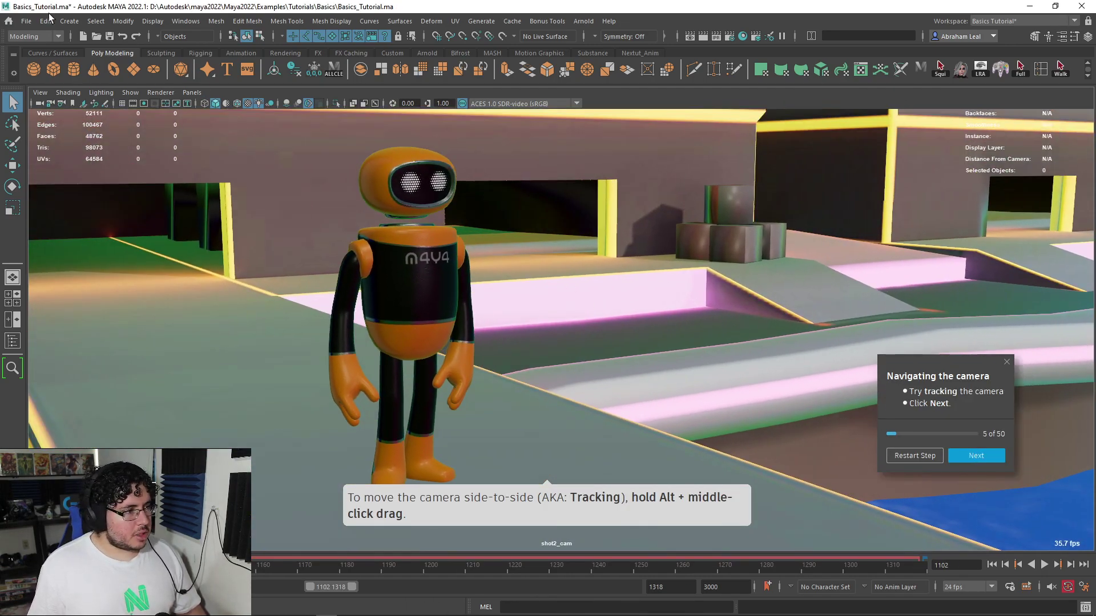
- Create a new empty scene, discarding the tutorial scene
{"action": "left_click", "coordinate": [83, 35]}
{"action": "left_click", "coordinate": [545, 320]}
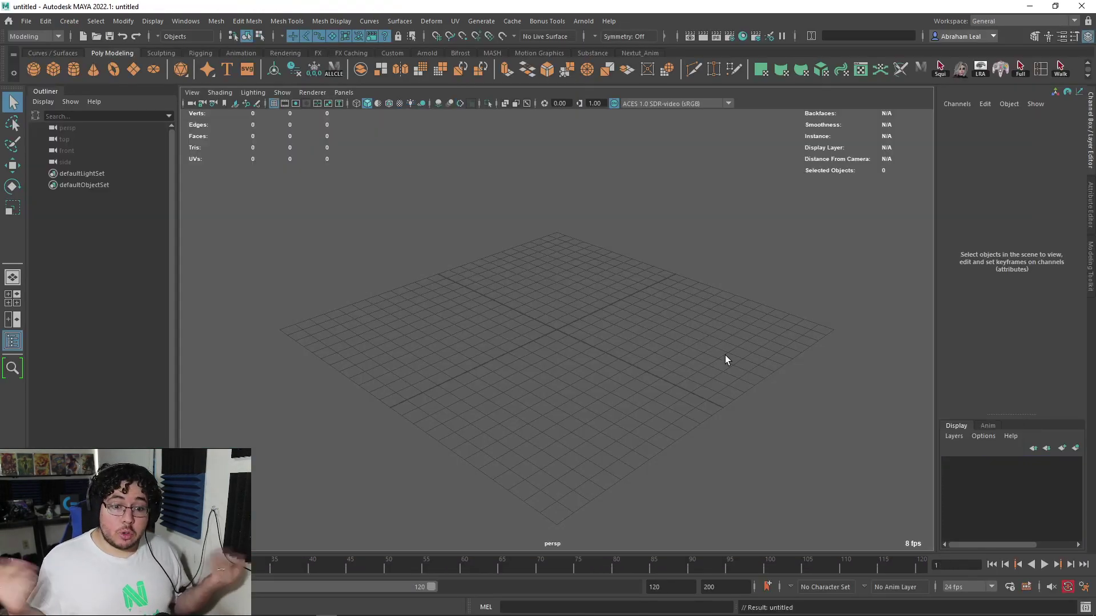
- Examine the Help entries for search and interactive tutorials, and bring up the search for tools and commands
{"action": "left_click", "coordinate": [583, 21]}
{"action": "mouse_move", "coordinate": [609, 21]}
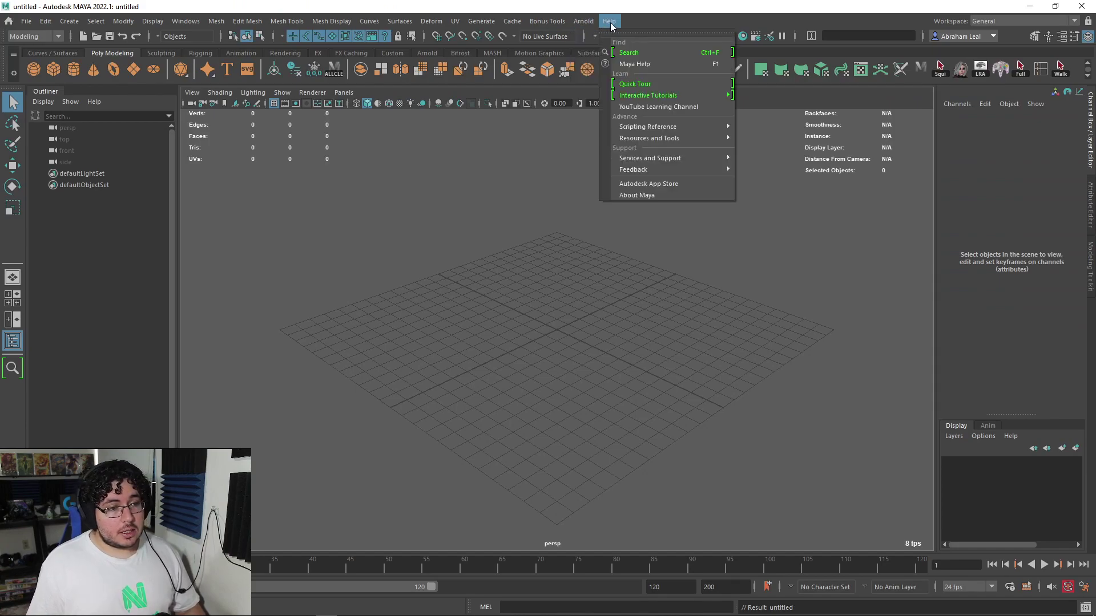
{"action": "mouse_move", "coordinate": [675, 95]}
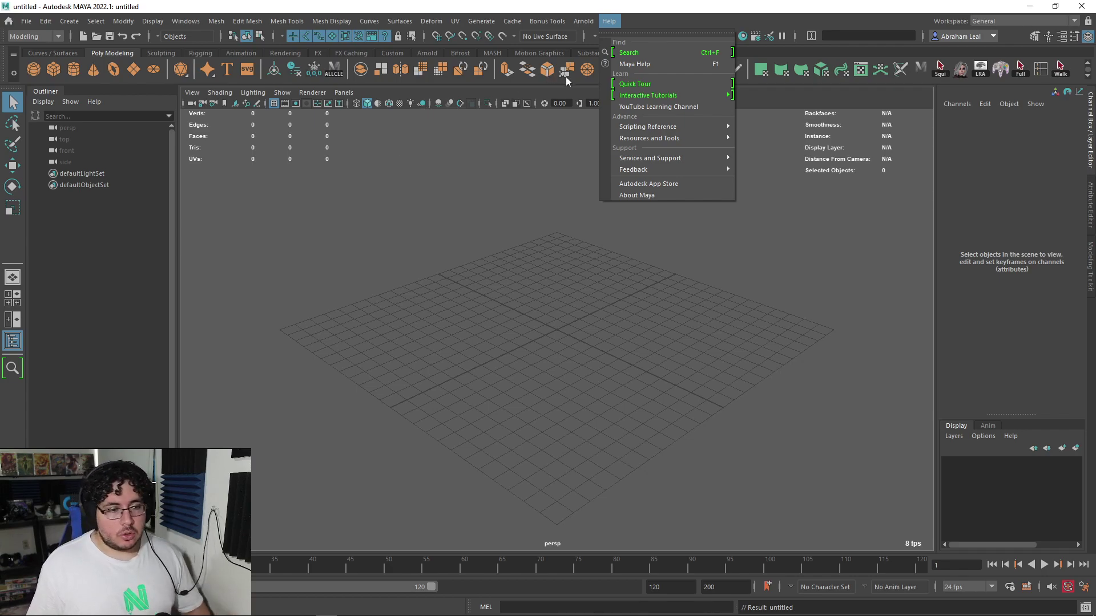
{"action": "left_click", "coordinate": [628, 53]}
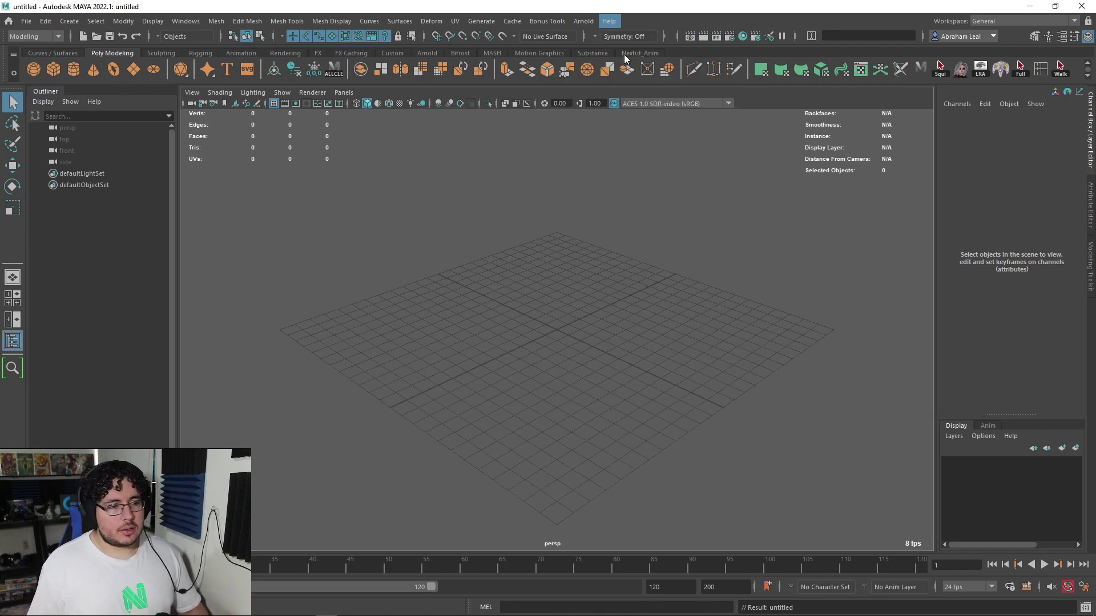
{"action": "left_click", "coordinate": [560, 244]}
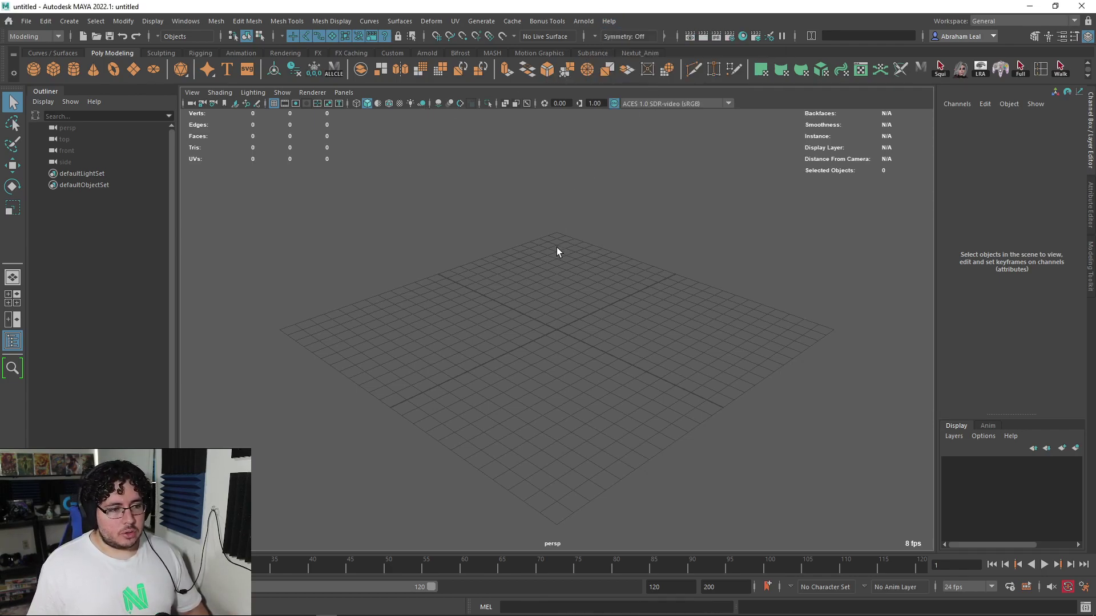
{"action": "key", "text": "ctrl+f"}
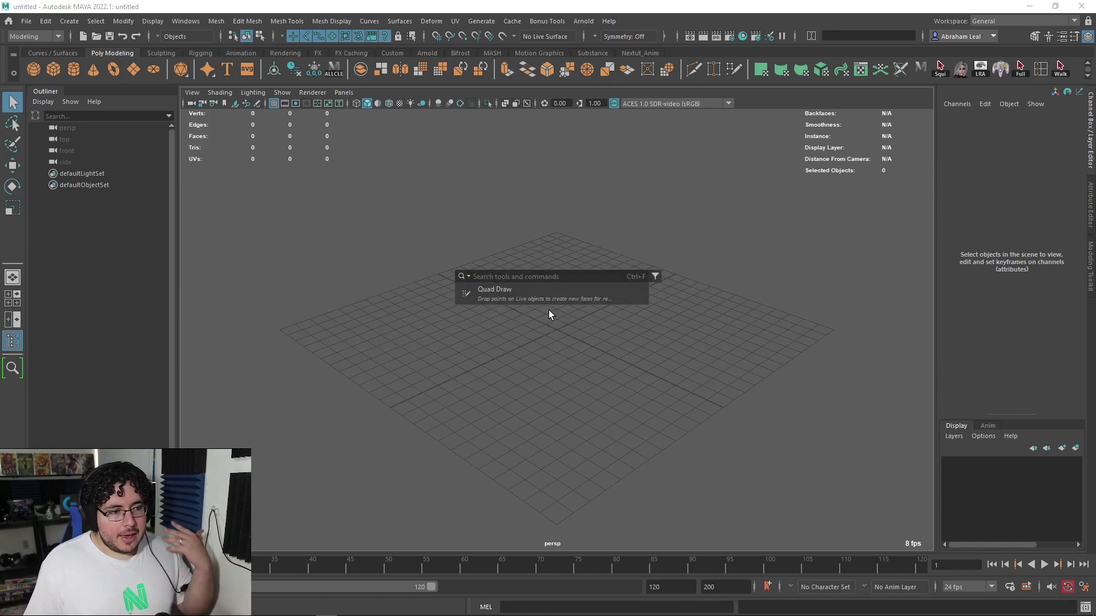
{"action": "left_click", "coordinate": [551, 358]}
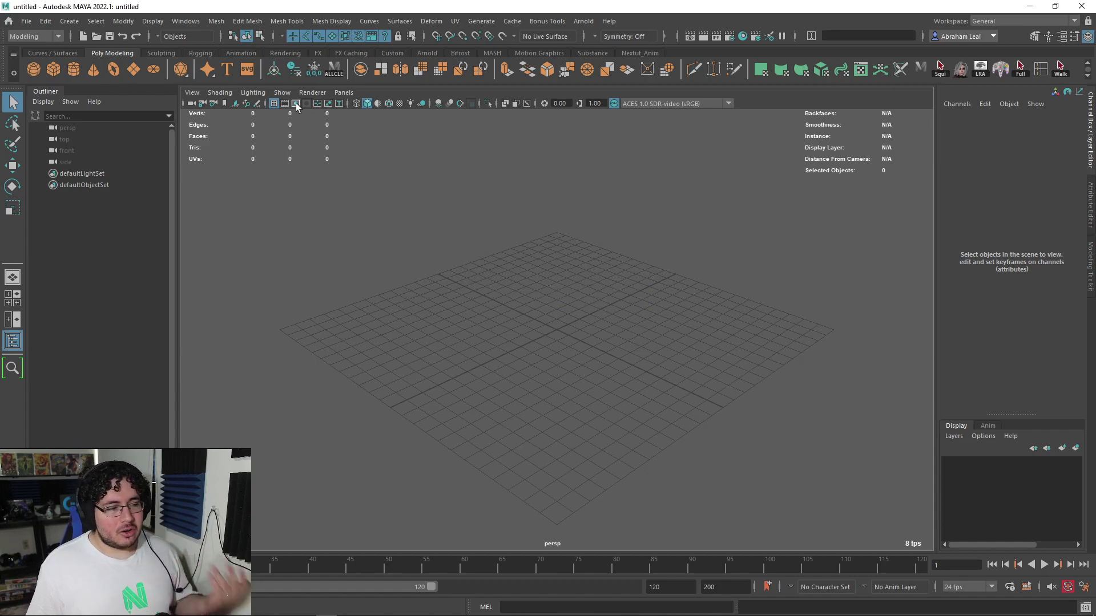
- Create a polygon sphere and scale it uniformly to about 6.065
{"action": "left_click", "coordinate": [41, 69]}
{"action": "key", "text": "r"}
{"action": "key", "text": "f"}
{"action": "left_click", "coordinate": [724, 245]}
{"action": "left_click", "coordinate": [542, 261]}
{"action": "left_click_drag", "start_coordinate": [542, 260], "coordinate": [575, 261], "text": "alt"}
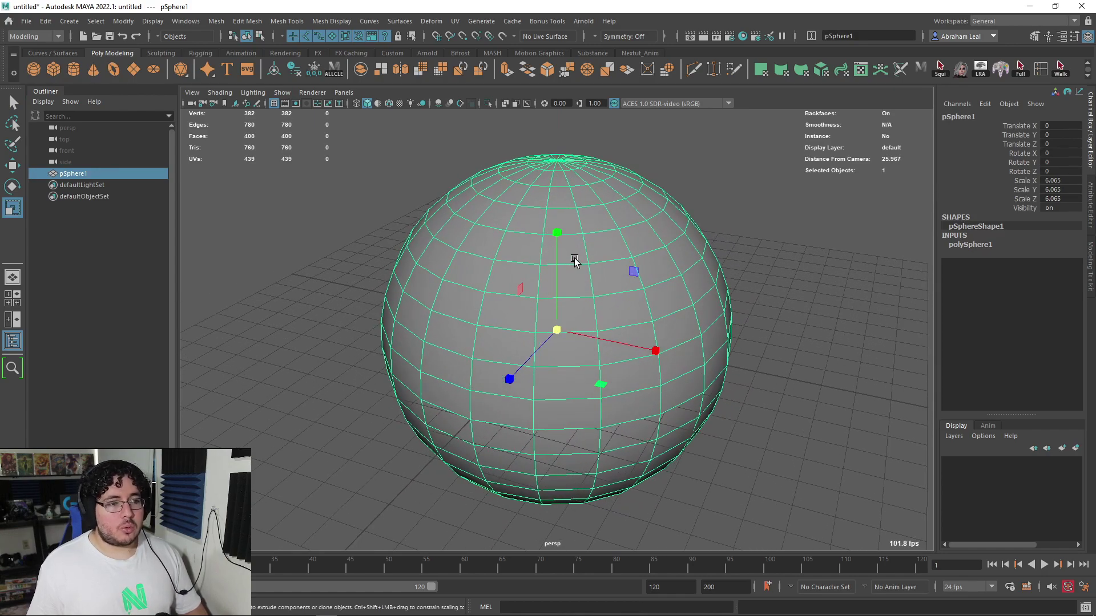
{"action": "left_click", "coordinate": [693, 67]}
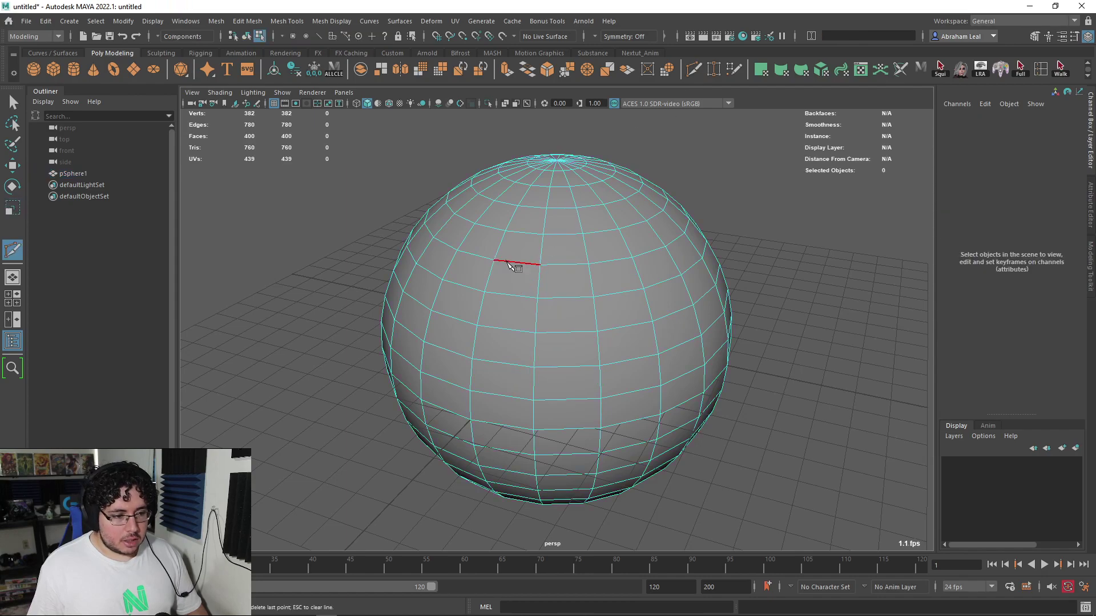
{"action": "left_click", "coordinate": [537, 298]}
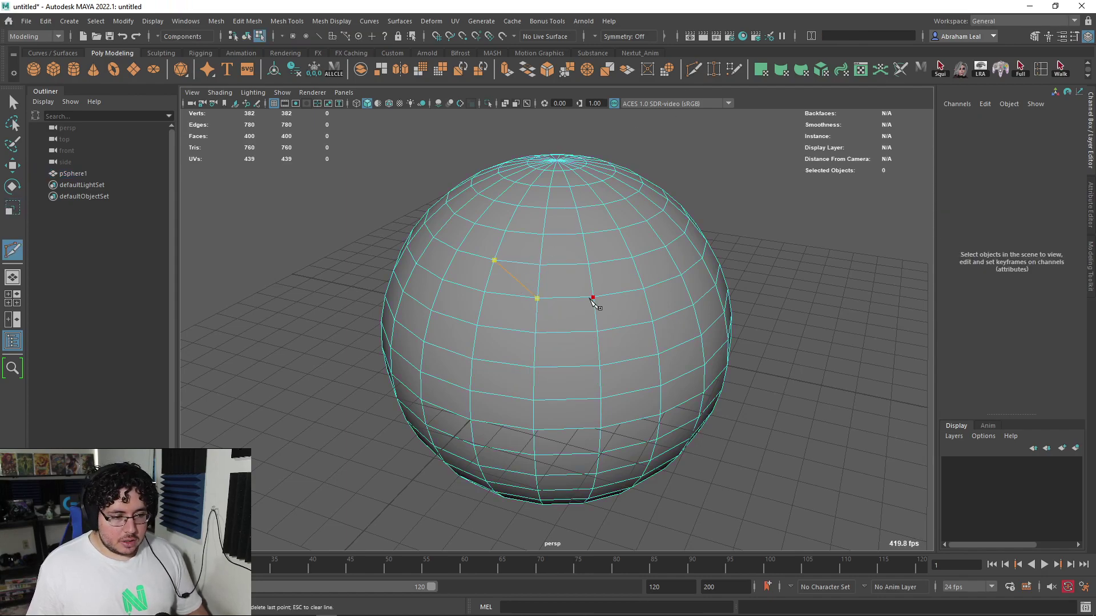
{"action": "key", "text": "q"}
{"action": "key", "text": "F8"}
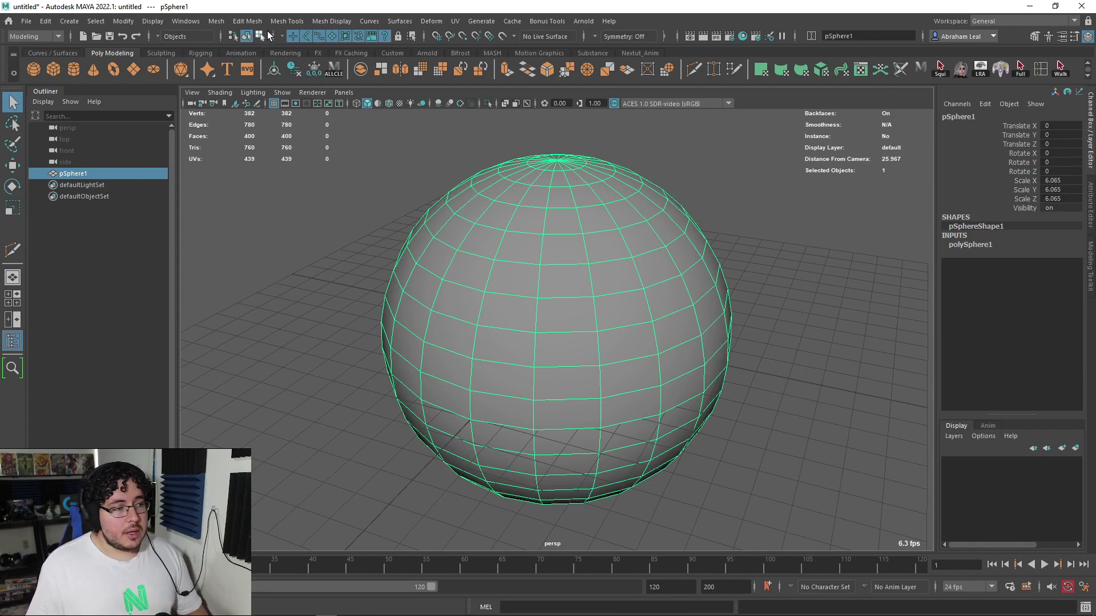
{"action": "left_click", "coordinate": [292, 21]}
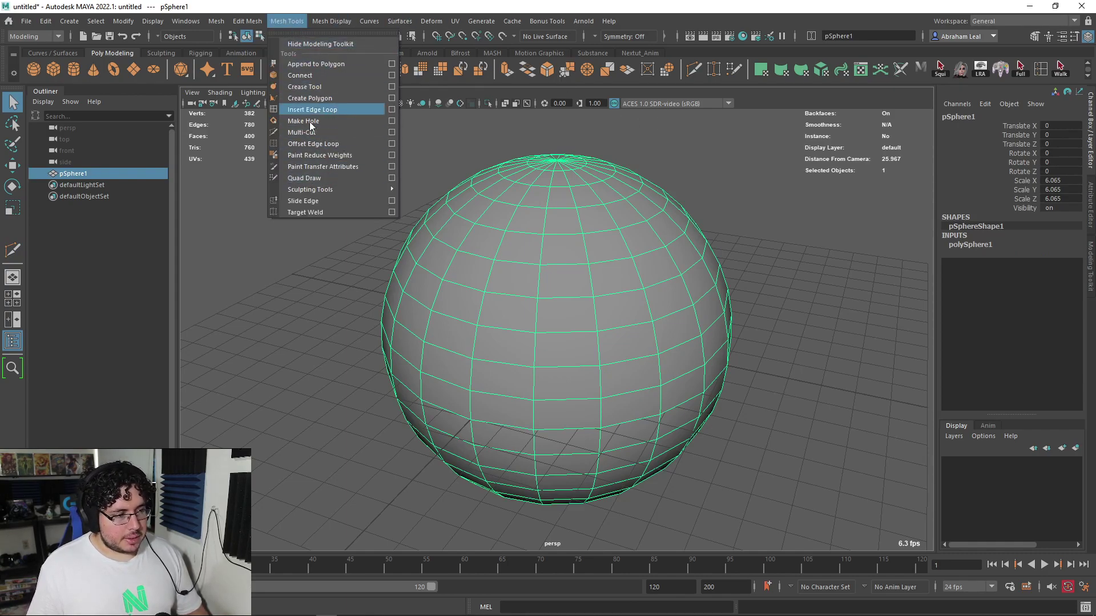
{"action": "left_click", "coordinate": [331, 289]}
- Find Multi-Cut by searching the commands for "cut" and cut a zigzag line of edges down the sphere's front
{"action": "key", "text": "ctrl+f"}
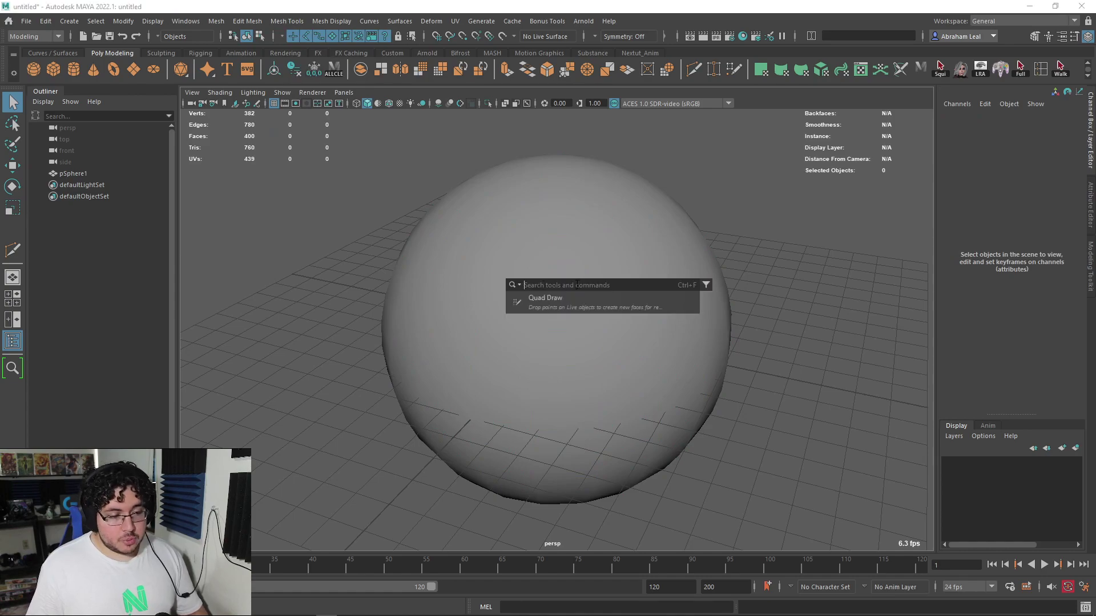
{"action": "type", "text": "cut"}
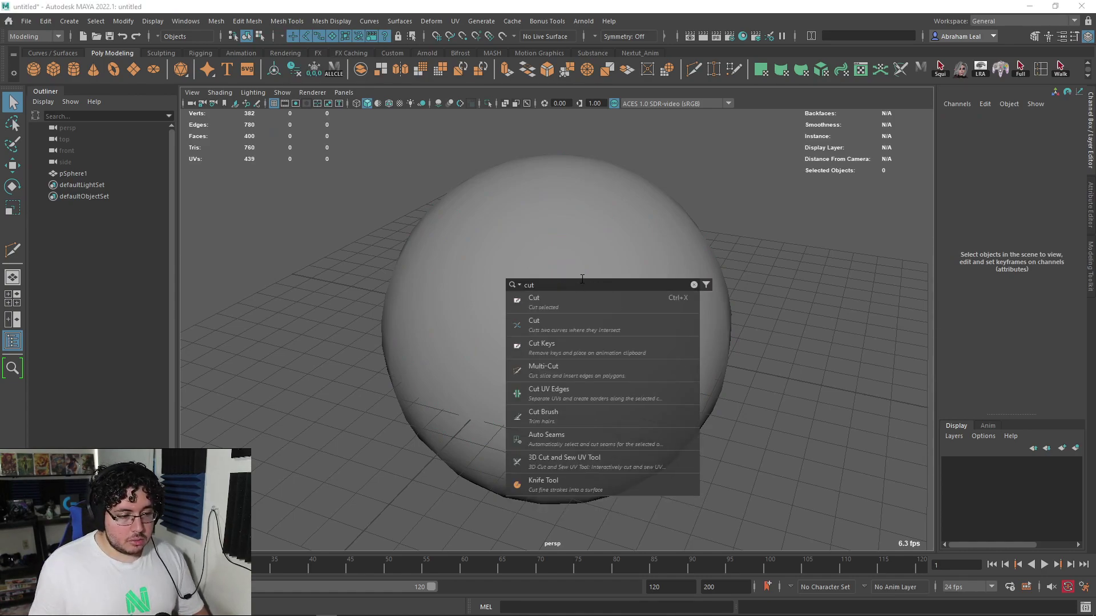
{"action": "left_click", "coordinate": [576, 371]}
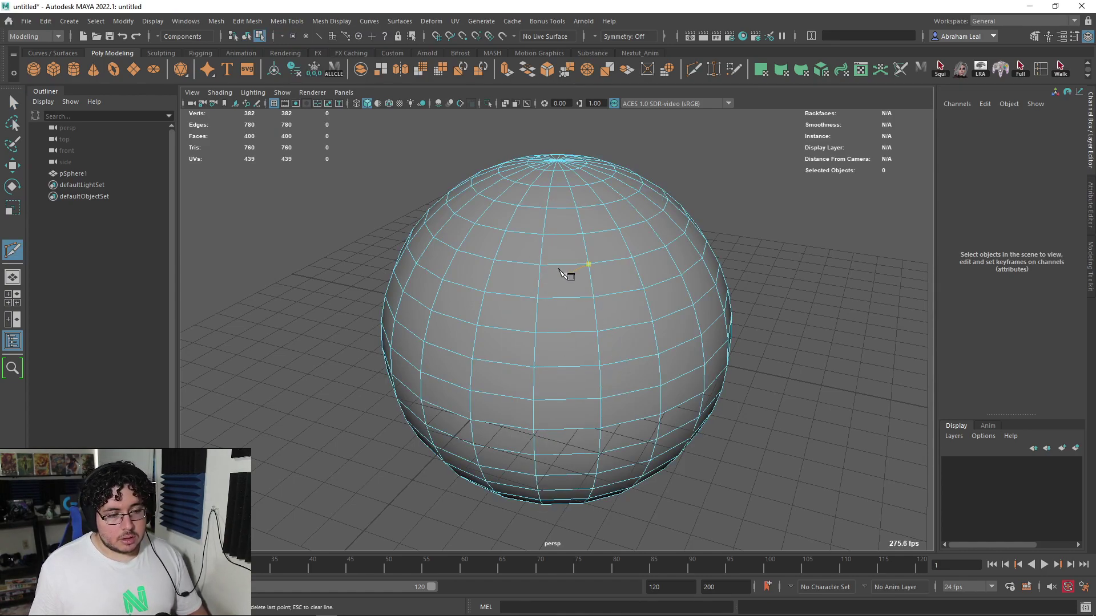
{"action": "left_click", "coordinate": [594, 297]}
{"action": "left_click", "coordinate": [535, 333]}
{"action": "left_click", "coordinate": [599, 366]}
{"action": "key", "text": "Return"}
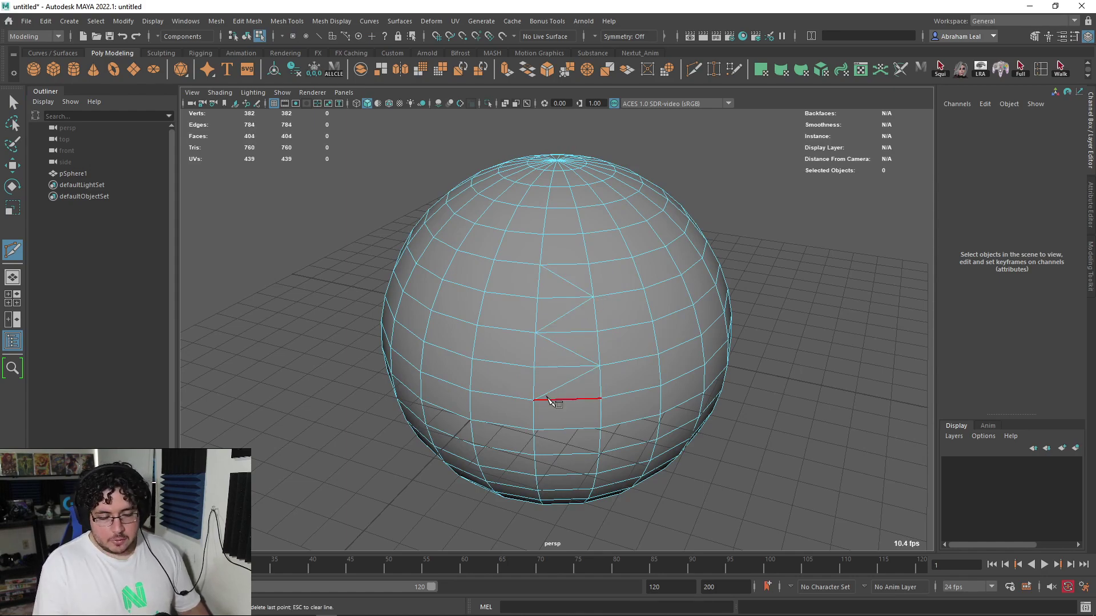
- Return to object selection and delete the sphere
{"action": "right_click_drag", "start_coordinate": [541, 336], "coordinate": [650, 208], "text": "alt"}
{"action": "key", "text": "q"}
{"action": "key", "text": "Delete"}
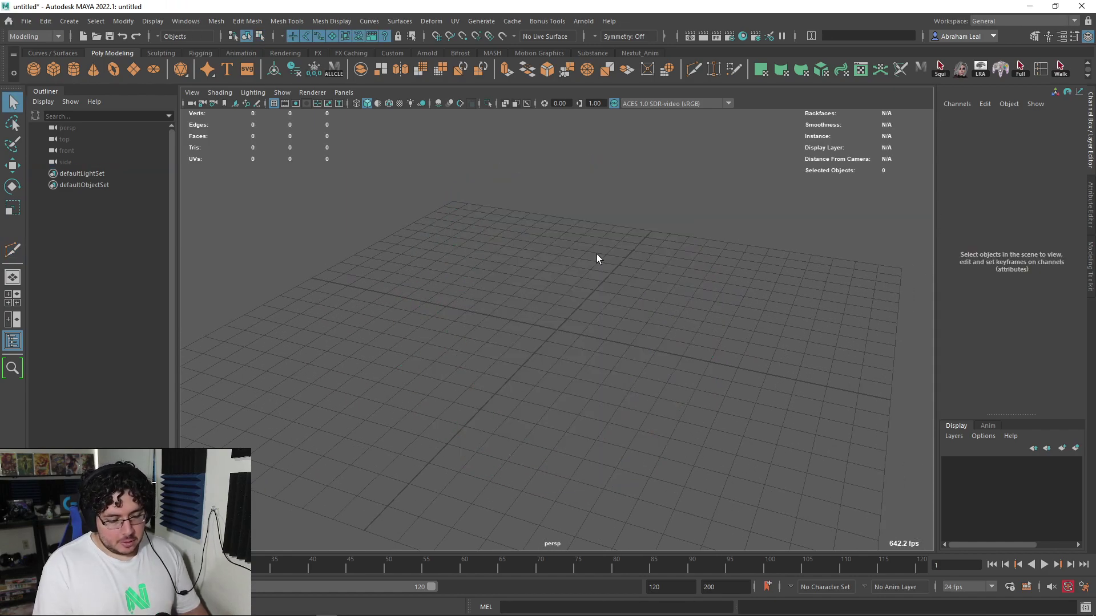
- Create a polygon cylinder and scale it to about 2.008 in X and Z and 4.448 in Y
{"action": "left_click", "coordinate": [72, 72]}
{"action": "key", "text": "r"}
{"action": "left_click_drag", "start_coordinate": [556, 329], "coordinate": [615, 330]}
{"action": "left_click_drag", "start_coordinate": [556, 232], "coordinate": [557, 116]}
- Increase the cylinder's Subdivisions Height to add evenly spaced edge rings along its side
{"action": "key", "text": "ctrl+a"}
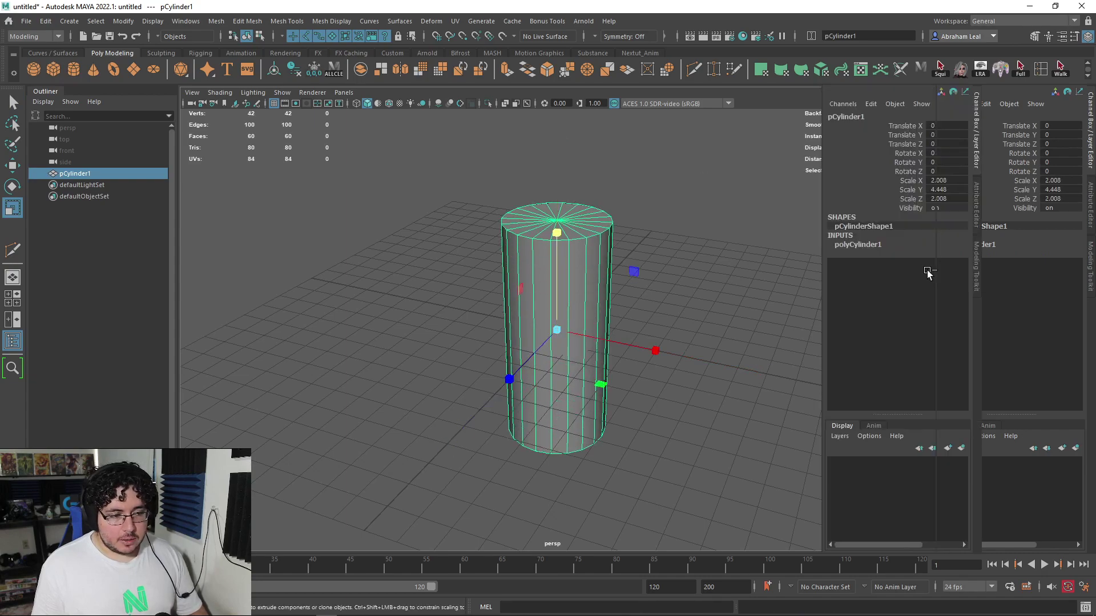
{"action": "left_click", "coordinate": [972, 244]}
{"action": "left_click", "coordinate": [1025, 263]}
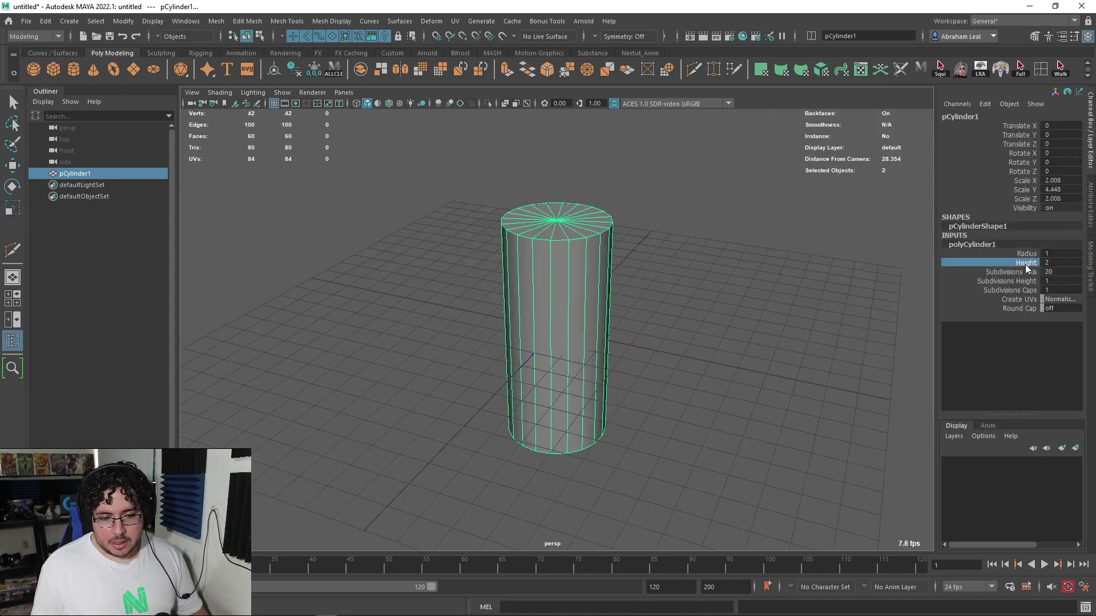
{"action": "left_click", "coordinate": [1021, 281]}
{"action": "middle_click_drag", "start_coordinate": [854, 293], "coordinate": [847, 290]}
{"action": "key", "text": "r"}
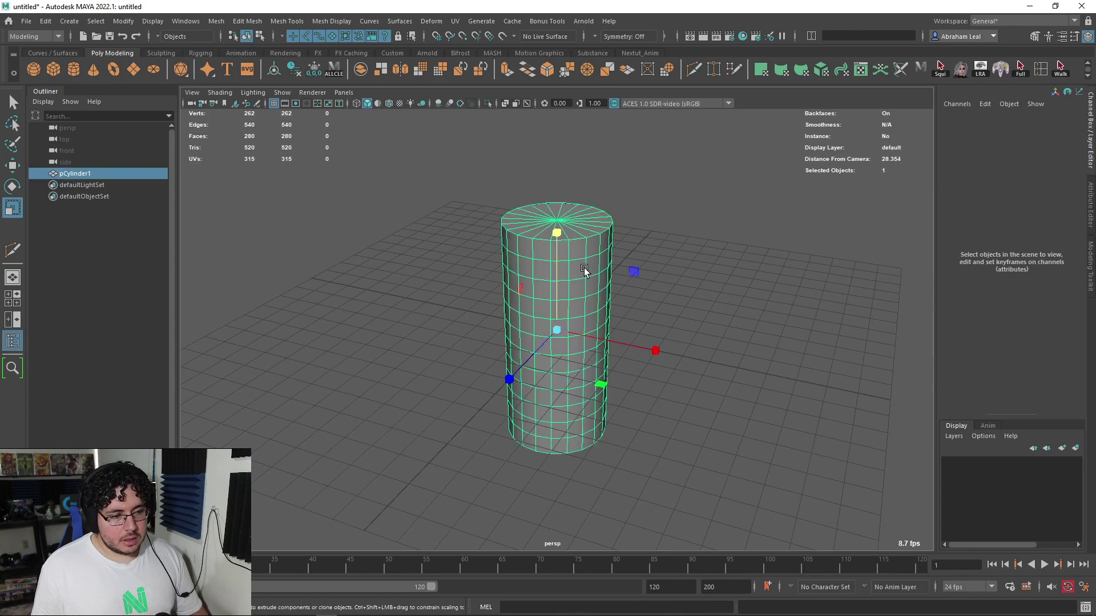
{"action": "left_click", "coordinate": [431, 21]}
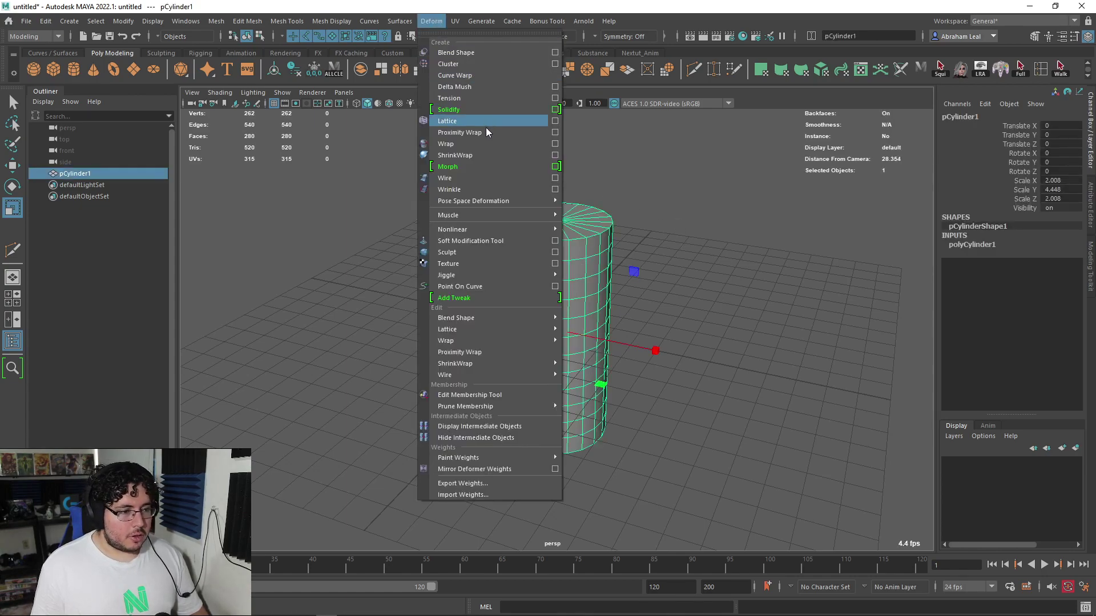
{"action": "mouse_move", "coordinate": [507, 235]}
{"action": "left_click", "coordinate": [639, 262]}
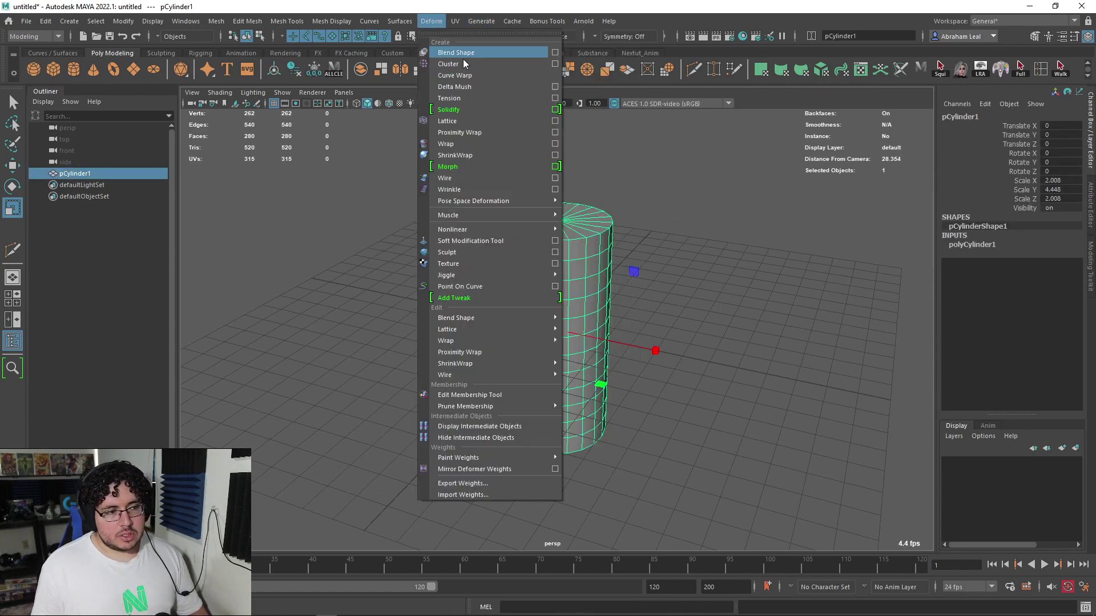
{"action": "left_click", "coordinate": [657, 271]}
- Search the commands for "ben" and apply the Bend geometry deformer to the selected cylinder
{"action": "left_click", "coordinate": [588, 285]}
{"action": "key", "text": "Tab"}
{"action": "type", "text": "ben"}
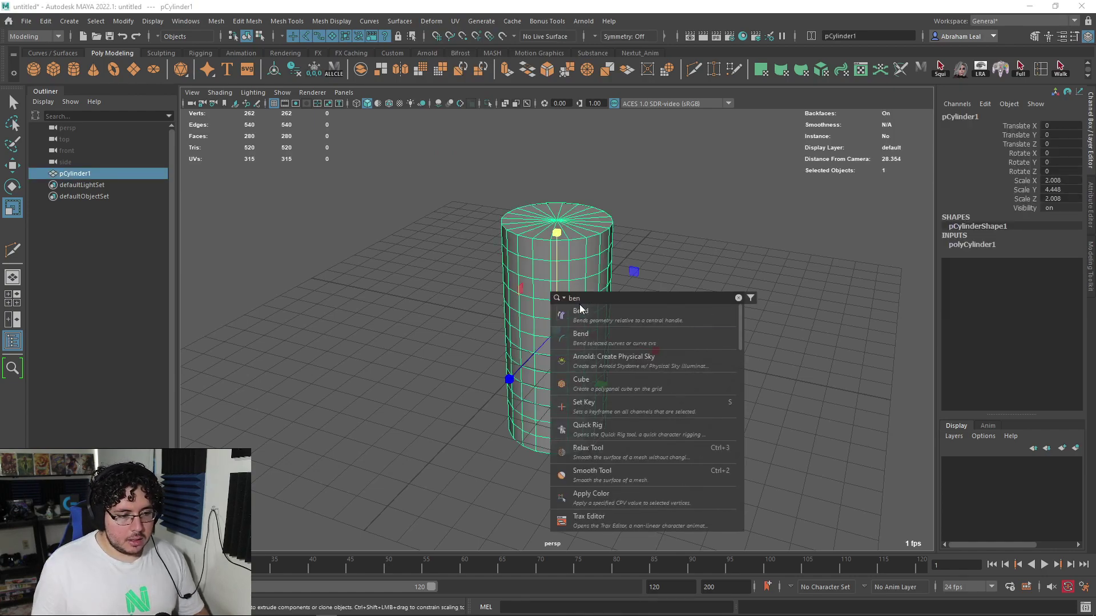
{"action": "left_click", "coordinate": [580, 314]}
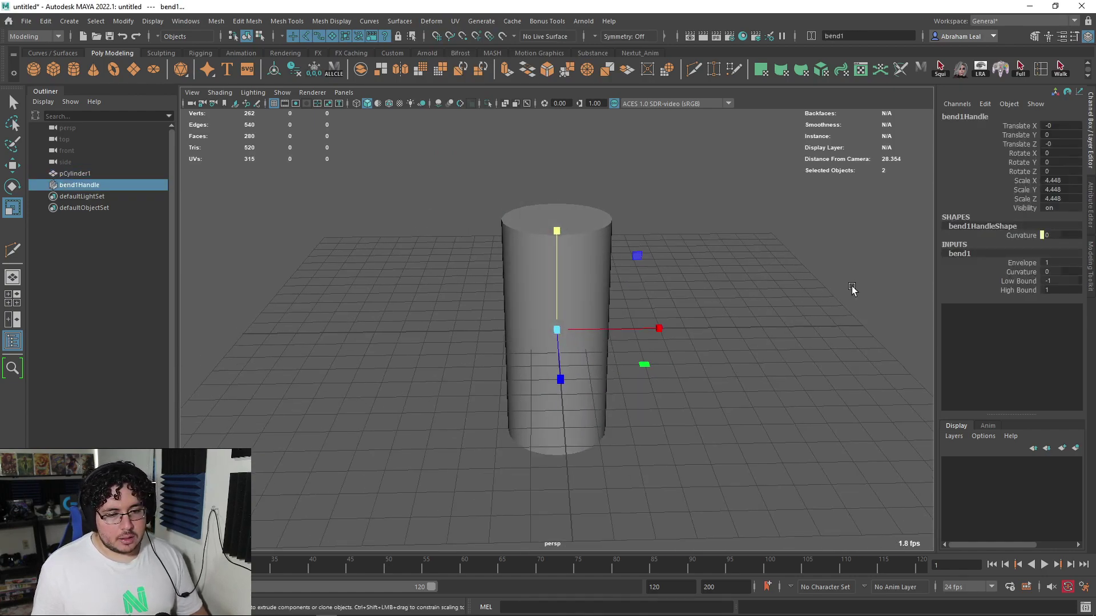
- Change the bend deformer's Curvature until the cylinder curls into a C shape
{"action": "left_click", "coordinate": [1020, 271]}
{"action": "mouse_move", "coordinate": [748, 285]}
{"action": "middle_mouse_down"}
{"action": "mouse_move", "coordinate": [799, 285]}
{"action": "mouse_move", "coordinate": [710, 286]}
{"action": "mouse_move", "coordinate": [782, 286]}
{"action": "mouse_move", "coordinate": [754, 285]}
{"action": "middle_mouse_up"}
{"action": "left_click", "coordinate": [753, 286]}
{"action": "left_click", "coordinate": [633, 279]}
{"action": "left_click_drag", "start_coordinate": [730, 296], "coordinate": [680, 306], "text": "alt"}
{"action": "scroll", "coordinate": [679, 306], "scroll_direction": "down", "scroll_amount": 5}
- Delete the bent cylinder's history and keyframe it at frame 1, moved to about X -18.964, Y 2.498, Z 3.266
{"action": "key", "text": "w"}
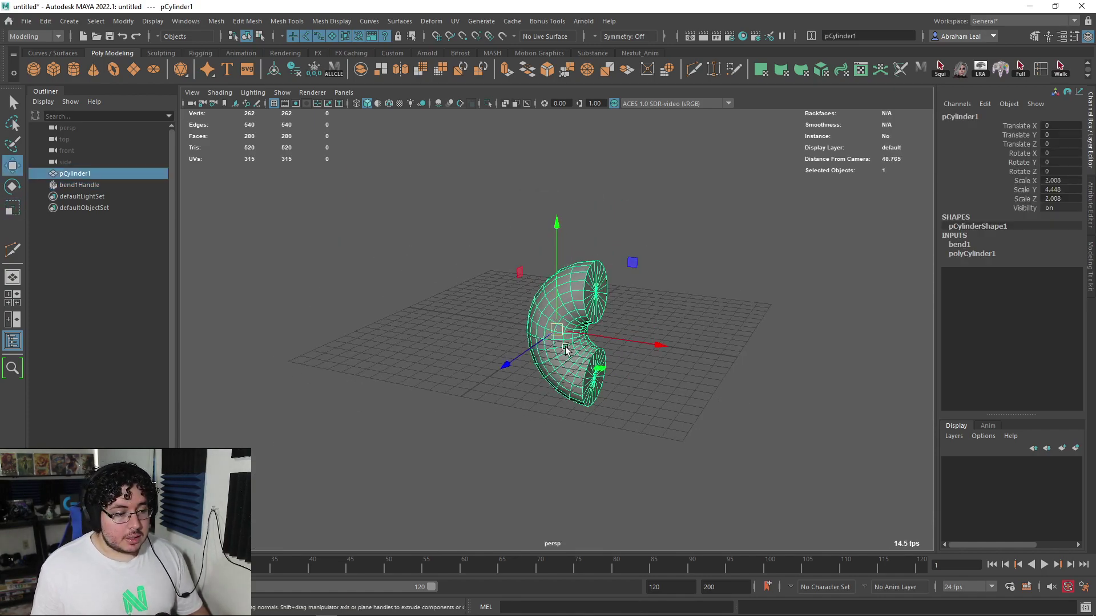
{"action": "left_click", "coordinate": [294, 70]}
{"action": "left_click_drag", "start_coordinate": [511, 308], "coordinate": [318, 315], "text": "alt"}
{"action": "key", "text": "s"}
- At frame 53, move the bent cylinder above the grid to about X -3.206, Y 12.714, Z -2.191 and set a keyframe
{"action": "left_click", "coordinate": [411, 567]}
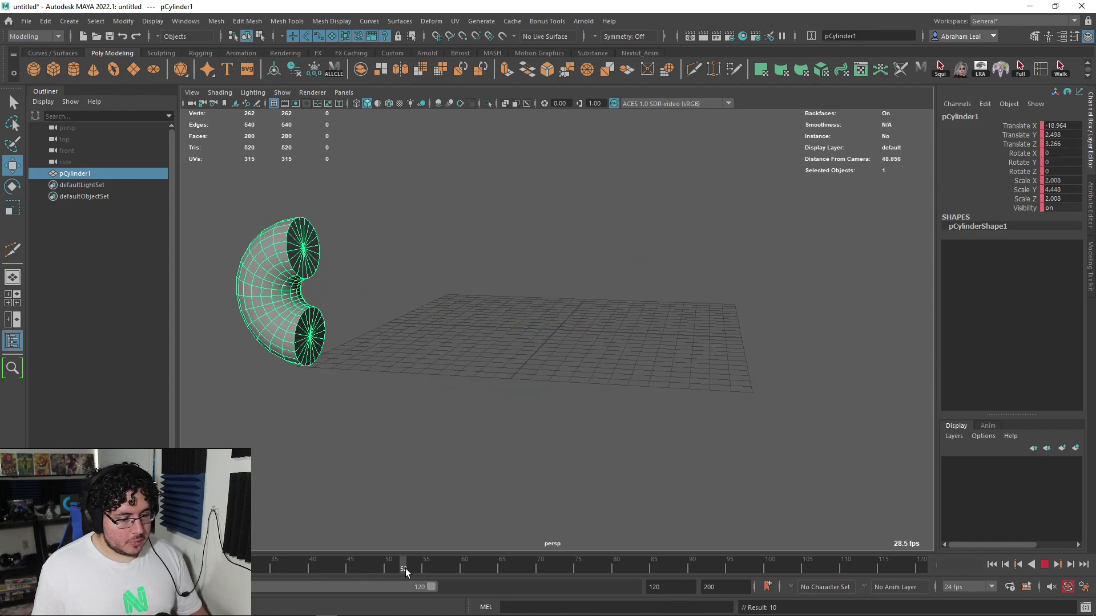
{"action": "left_click_drag", "start_coordinate": [269, 293], "coordinate": [516, 133]}
{"action": "key", "text": "s"}
- At frame 112, move the bent cylinder down past the grid to about X 24.432, Y -5.177, Z -3.771 and set a keyframe
{"action": "key", "text": "f"}
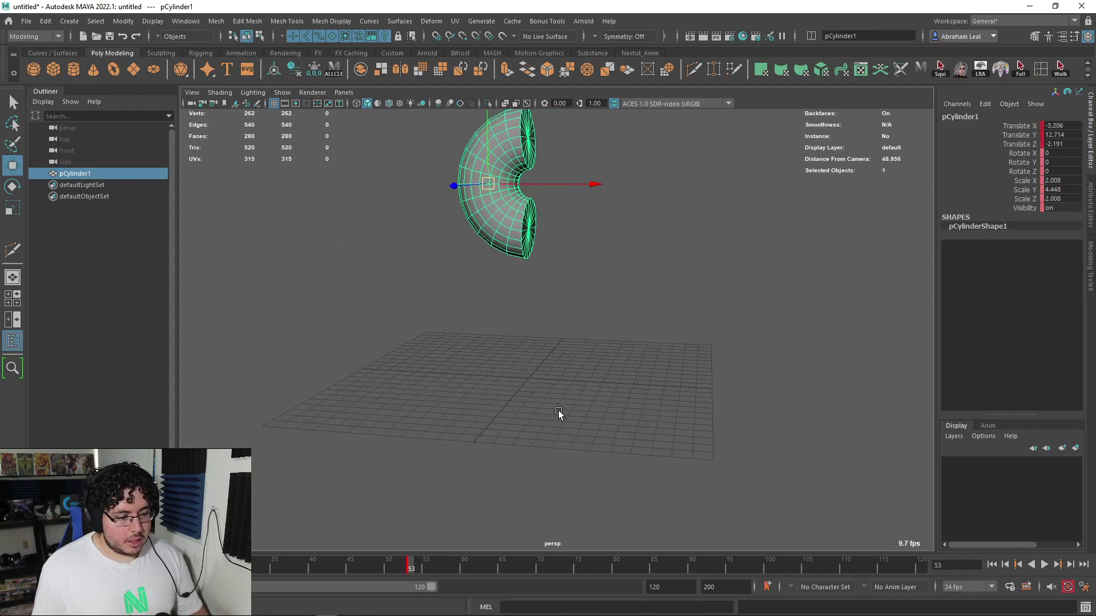
{"action": "left_click", "coordinate": [862, 567]}
{"action": "left_click_drag", "start_coordinate": [517, 251], "coordinate": [751, 403]}
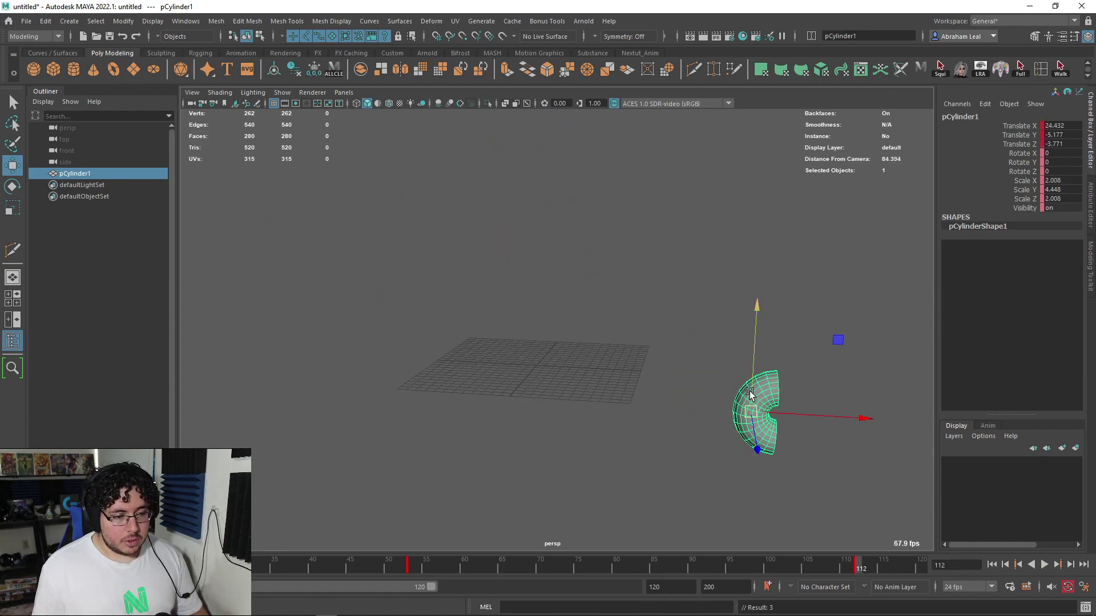
{"action": "key", "text": "s"}
- Play the cylinder's animation from the first frame, stop playback partway and keep the cylinder selected
{"action": "left_click", "coordinate": [991, 564]}
{"action": "left_click", "coordinate": [1044, 564]}
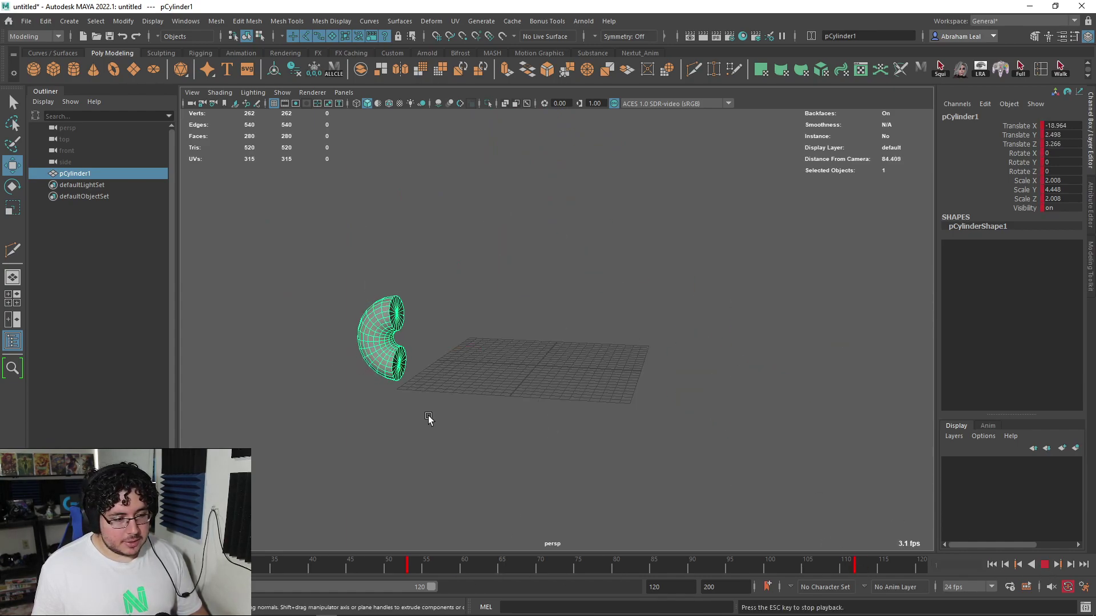
{"action": "left_click", "coordinate": [1044, 564]}
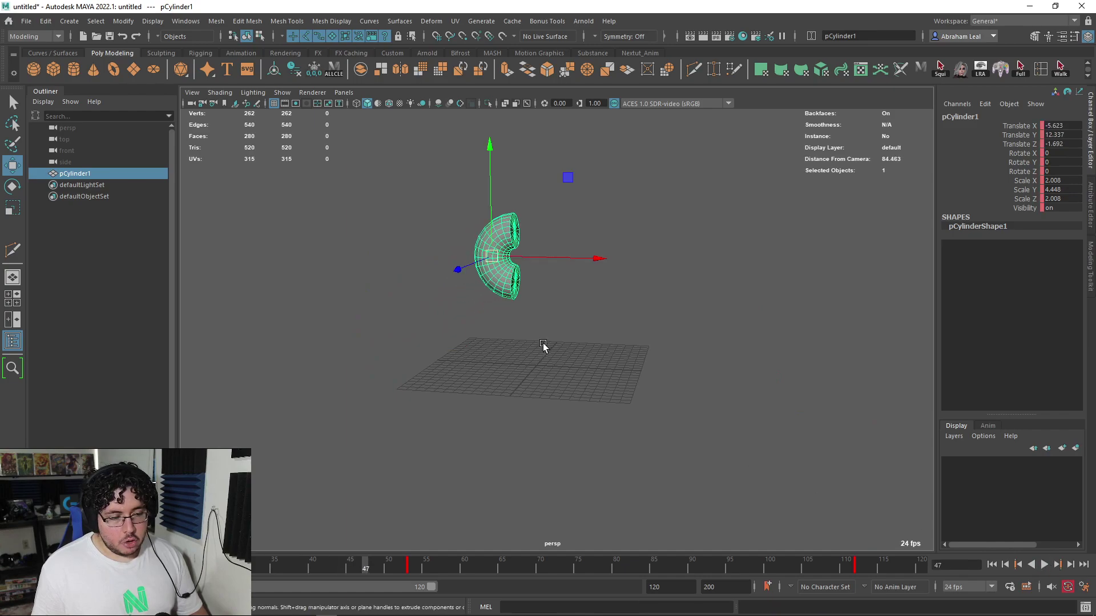
{"action": "left_click", "coordinate": [653, 368]}
{"action": "left_click", "coordinate": [499, 255]}
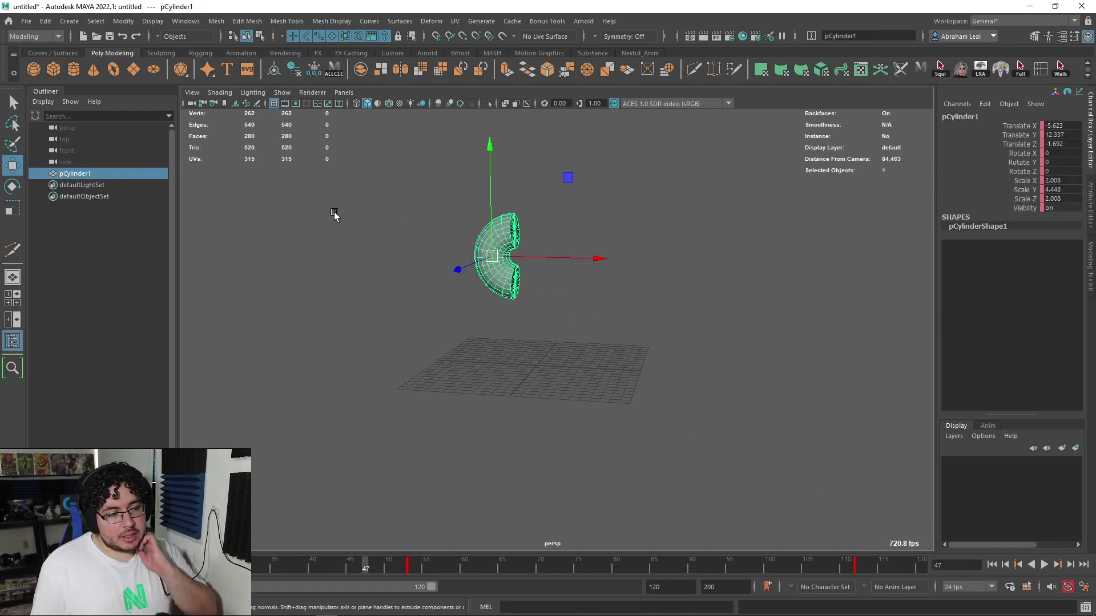
- Create an editable motion trail for the bent cylinder from the Animation menu set and return to the first frame
{"action": "left_click", "coordinate": [29, 36]}
{"action": "left_click", "coordinate": [24, 72]}
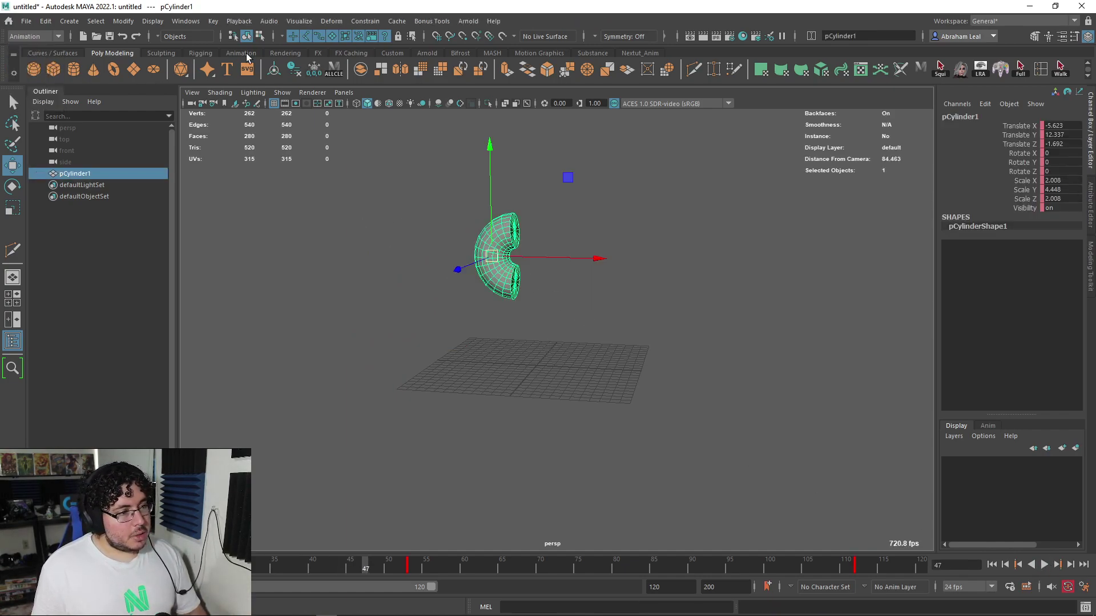
{"action": "left_click", "coordinate": [313, 21]}
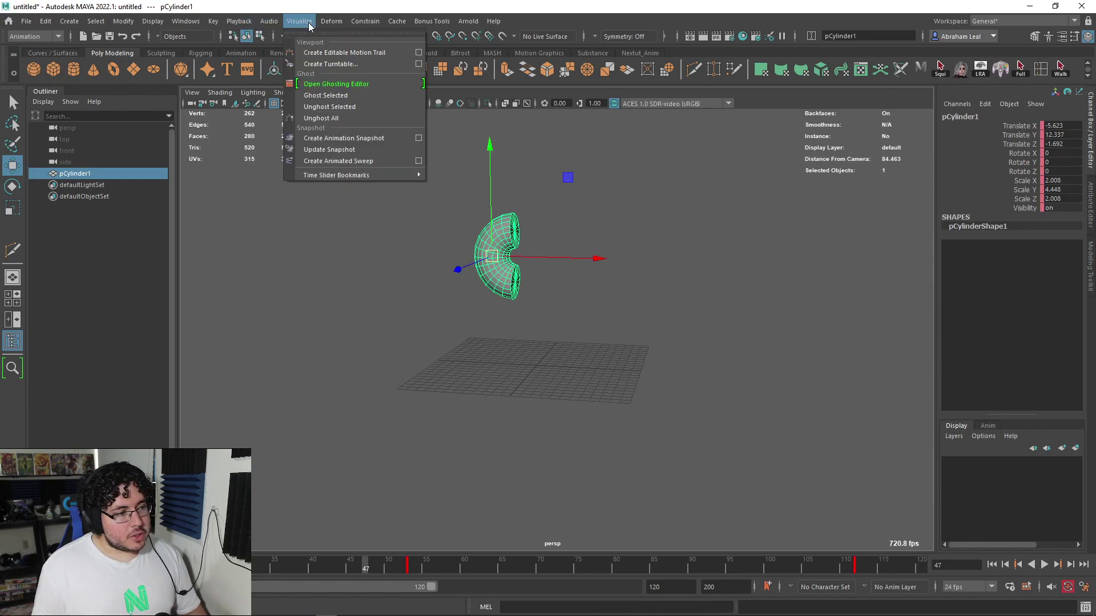
{"action": "left_click", "coordinate": [336, 51]}
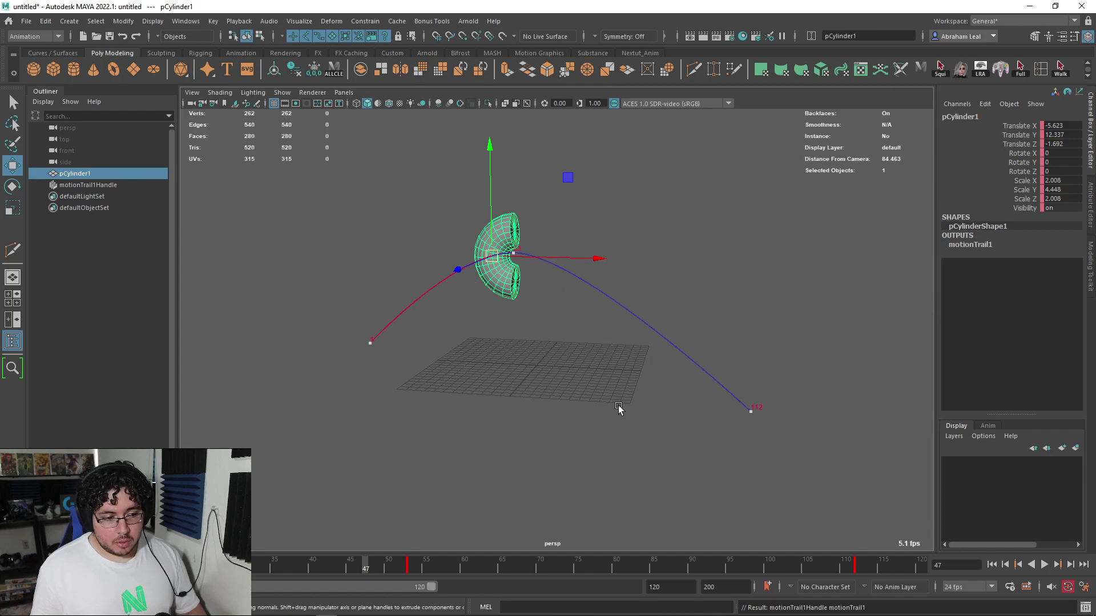
{"action": "left_click", "coordinate": [993, 565]}
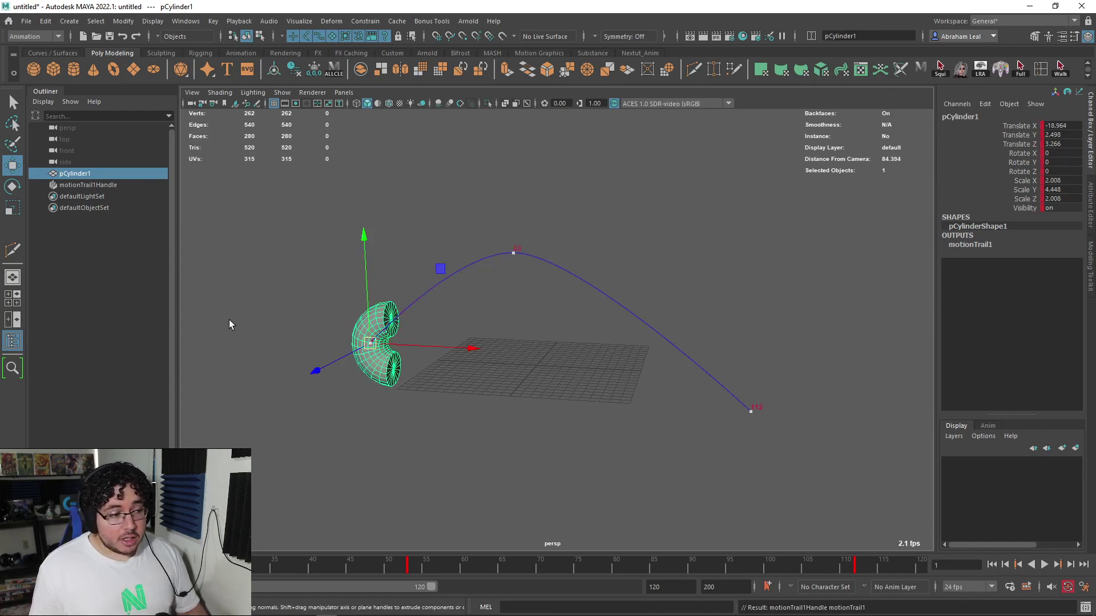
- Switch back to the Modeling menu set and delete the cylinder's motion trail
{"action": "left_click", "coordinate": [34, 37]}
{"action": "left_click", "coordinate": [37, 50]}
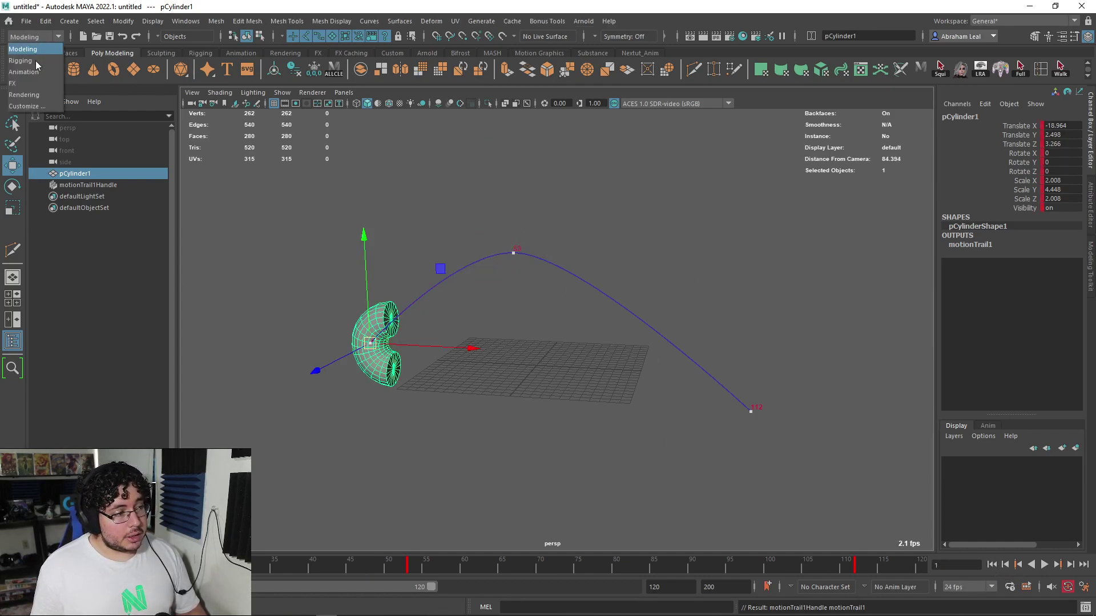
{"action": "left_click", "coordinate": [470, 197]}
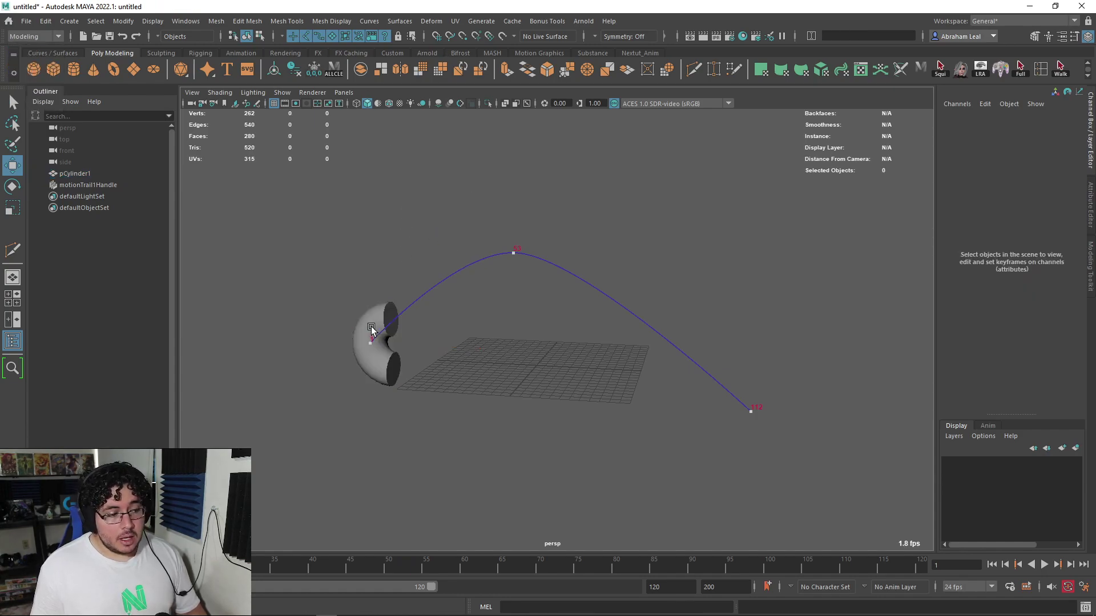
{"action": "left_click", "coordinate": [386, 350]}
{"action": "left_click", "coordinate": [78, 185]}
{"action": "key", "text": "Delete"}
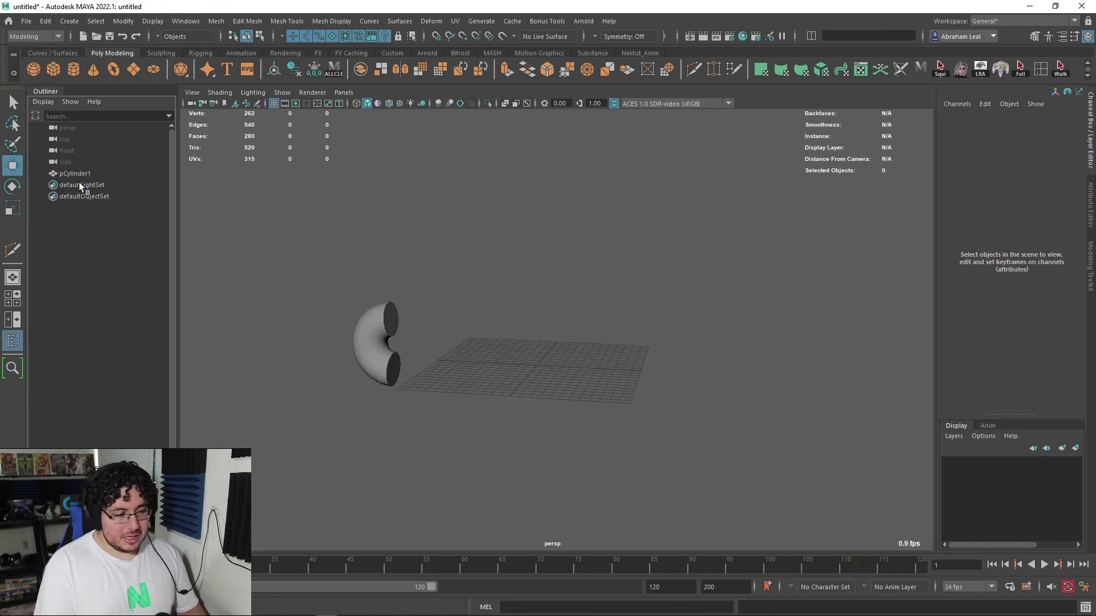
- Select the bent cylinder, search the commands for "motion" and run Create Editable Motion Trail
{"action": "key", "text": "Tab"}
{"action": "left_click", "coordinate": [391, 354]}
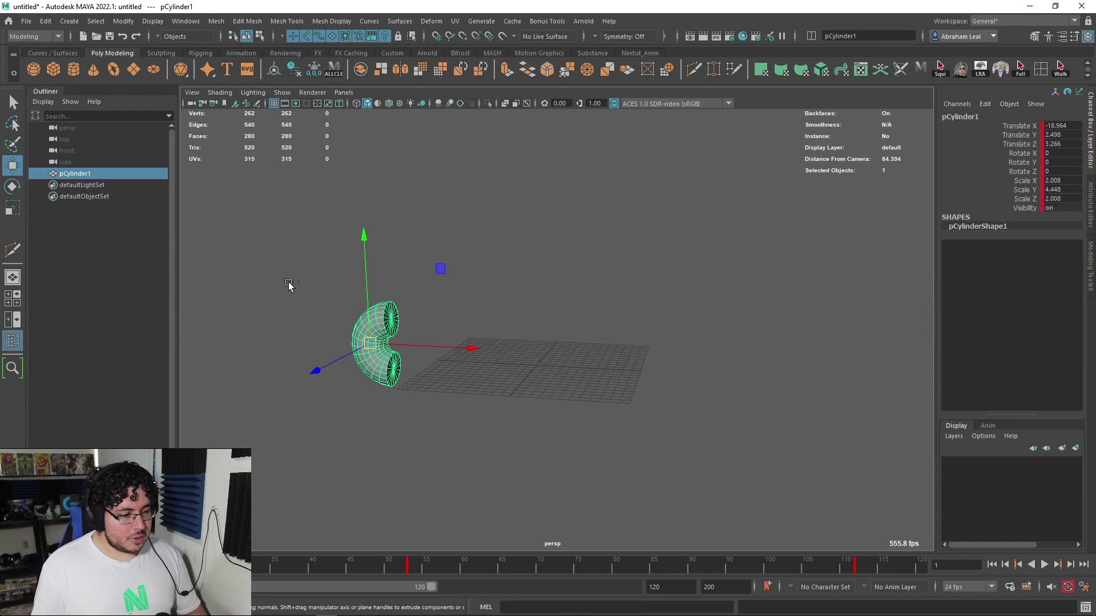
{"action": "key", "text": "Tab"}
{"action": "type", "text": "motion"}
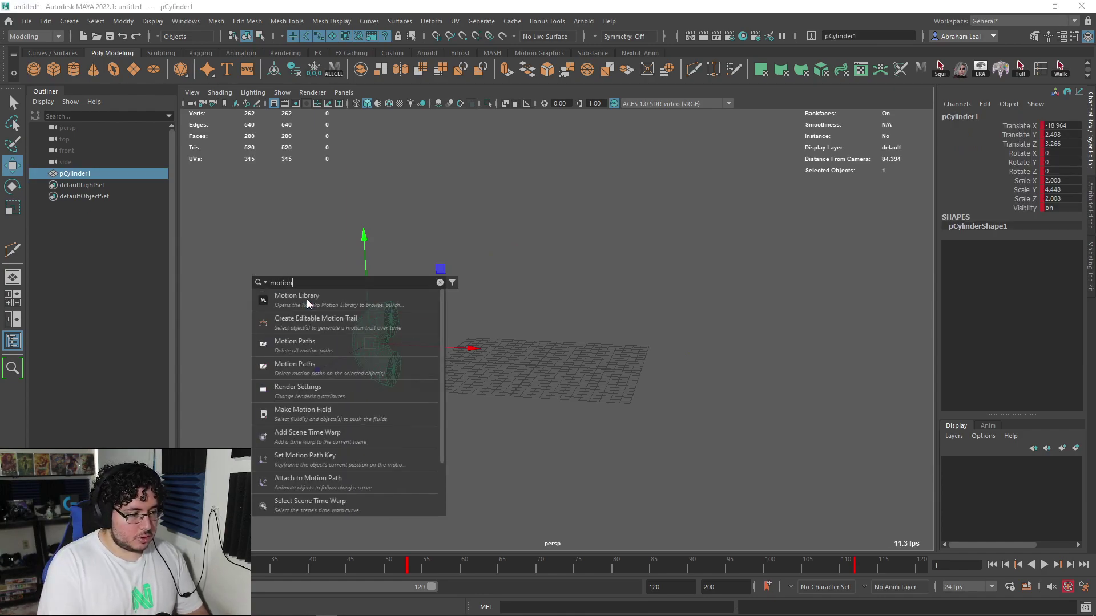
{"action": "left_click", "coordinate": [318, 318]}
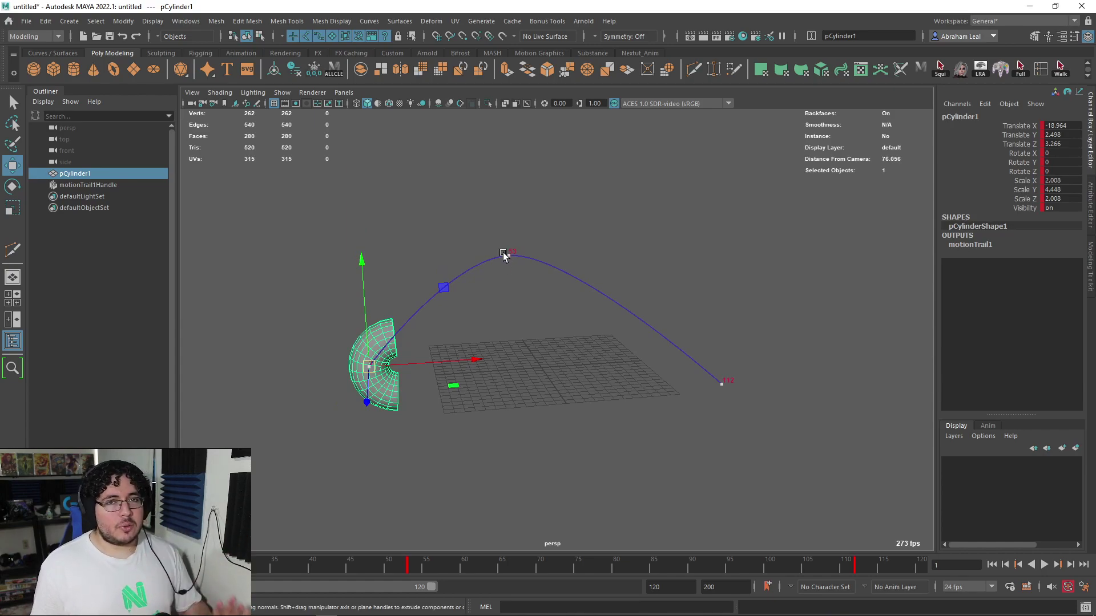
- Lower the motion trail's frame 53 keyframe point slightly and preview the animation, scrubbing to frame 36
{"action": "left_click_drag", "start_coordinate": [535, 234], "coordinate": [499, 278]}
{"action": "left_click_drag", "start_coordinate": [500, 277], "coordinate": [398, 359], "text": "alt"}
{"action": "key", "text": "alt+v"}
{"action": "mouse_move", "coordinate": [273, 568]}
{"action": "left_mouse_down"}
{"action": "mouse_move", "coordinate": [13, 570]}
{"action": "mouse_move", "coordinate": [284, 570]}
{"action": "left_mouse_up"}
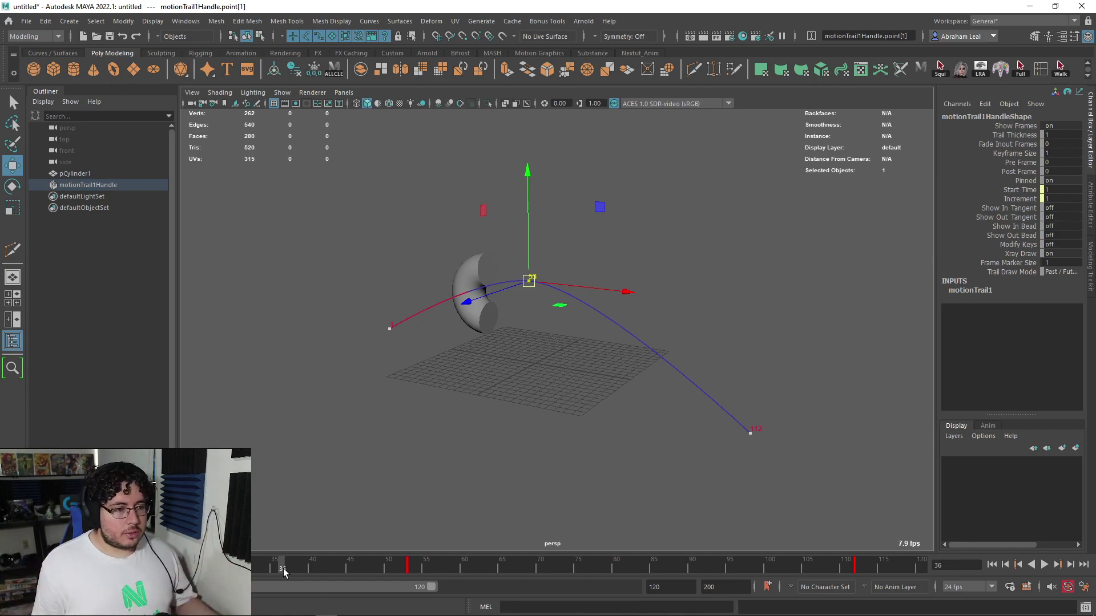
- Deselect the motion trail and review the recently used commands listed in the command search, dismissing it without running any
{"action": "key", "text": "ctrl+f"}
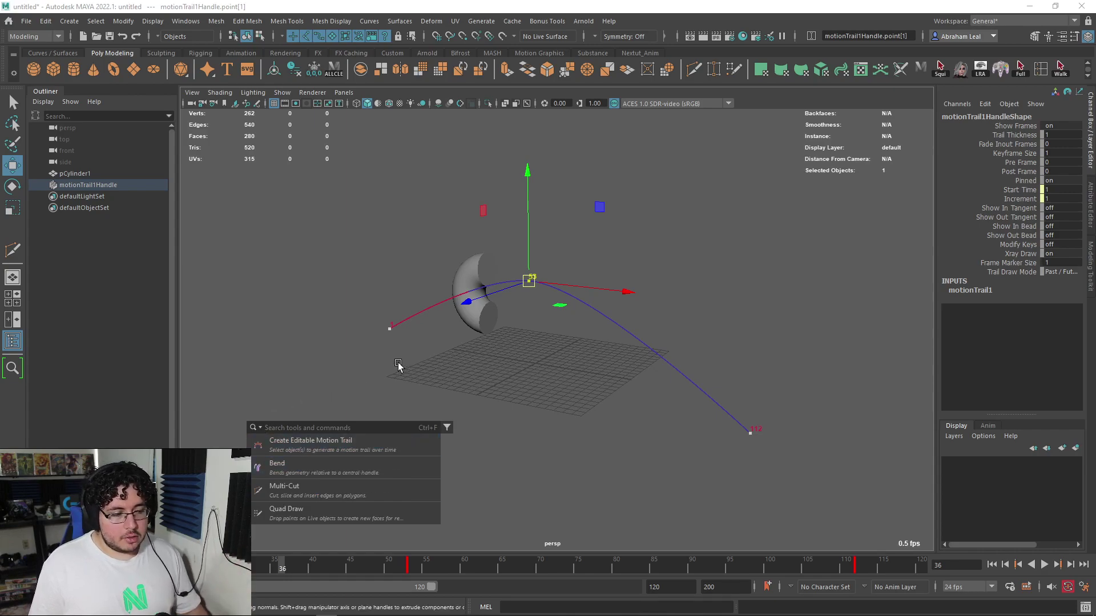
{"action": "left_click", "coordinate": [416, 346]}
{"action": "left_click_drag", "start_coordinate": [379, 341], "coordinate": [406, 338], "text": "alt"}
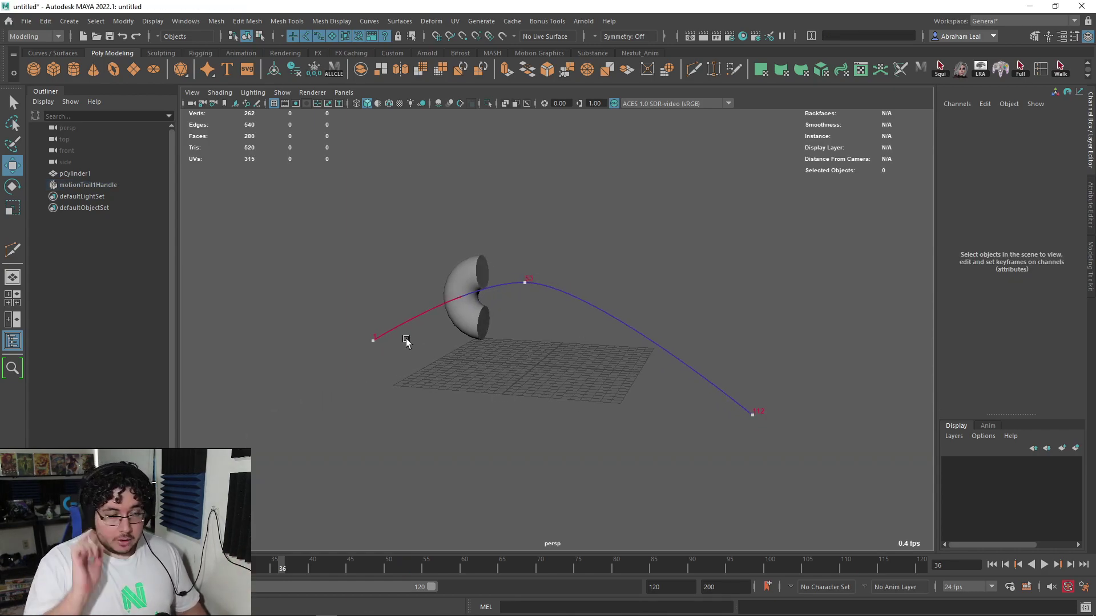
{"action": "key", "text": "ctrl+f"}
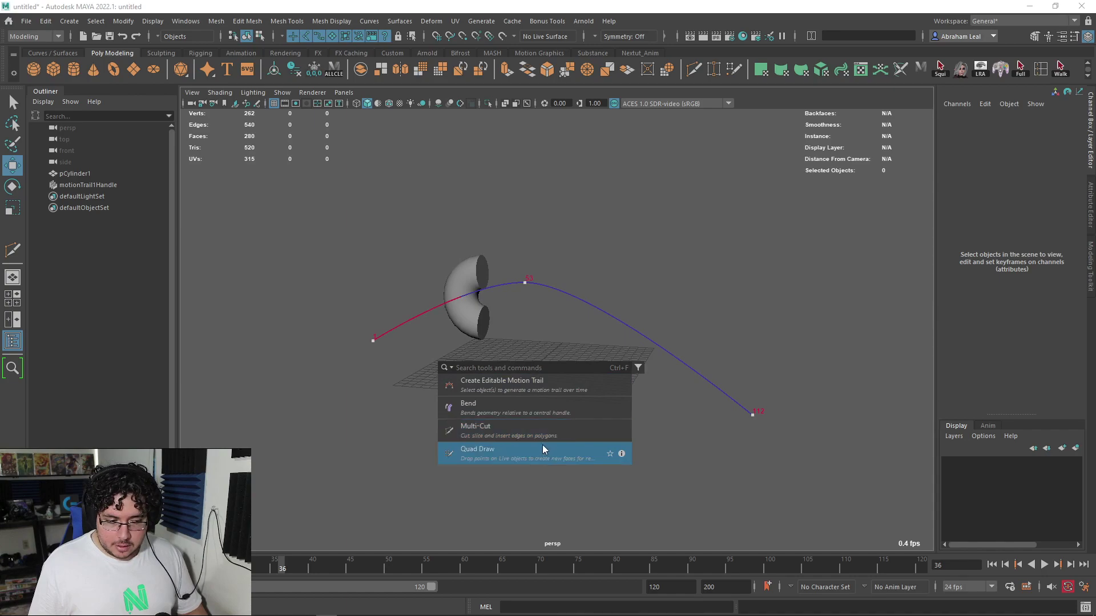
{"action": "left_click", "coordinate": [386, 389]}
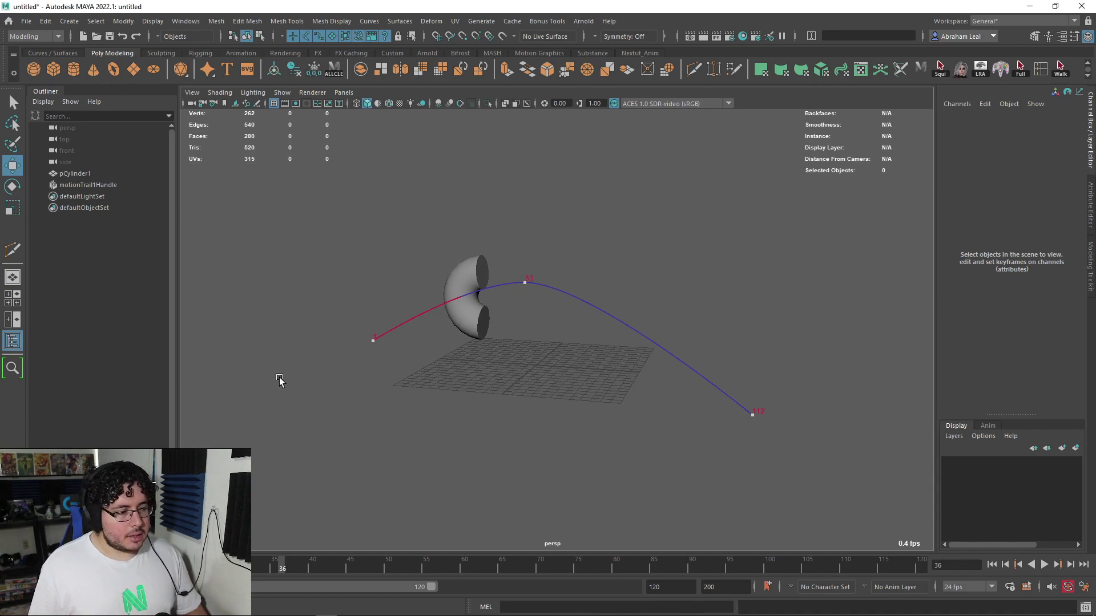
{"action": "left_click_drag", "start_coordinate": [280, 377], "coordinate": [57, 398], "text": "alt"}
{"action": "left_click_drag", "start_coordinate": [367, 358], "coordinate": [393, 302], "text": "alt"}
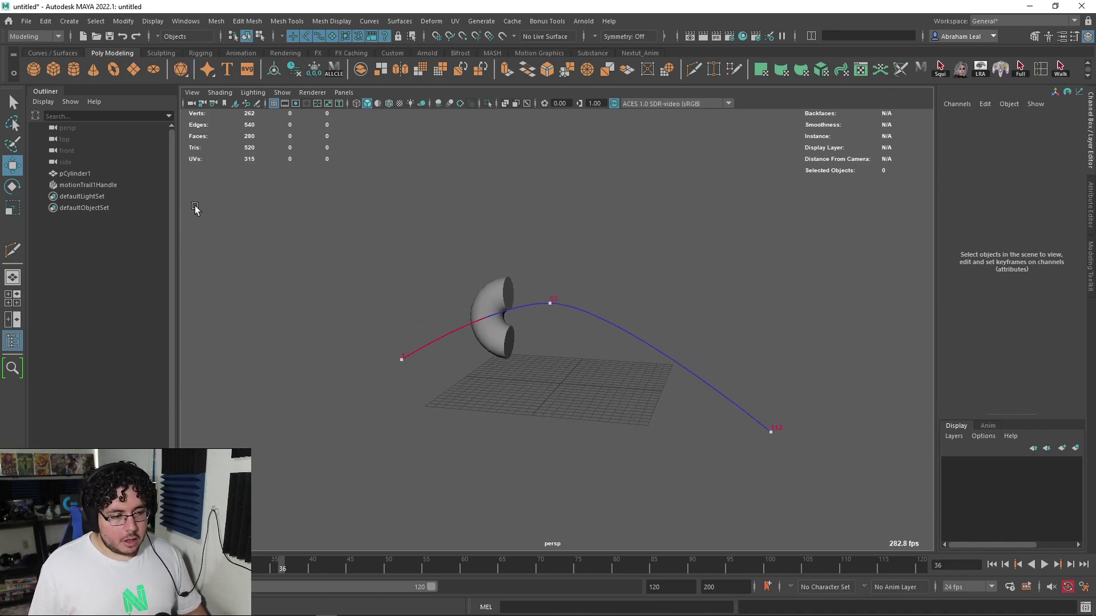
- Open the recent scene ZombieRig_Start.0009.ma without saving the current scene
{"action": "left_click", "coordinate": [27, 22]}
{"action": "mouse_move", "coordinate": [109, 381]}
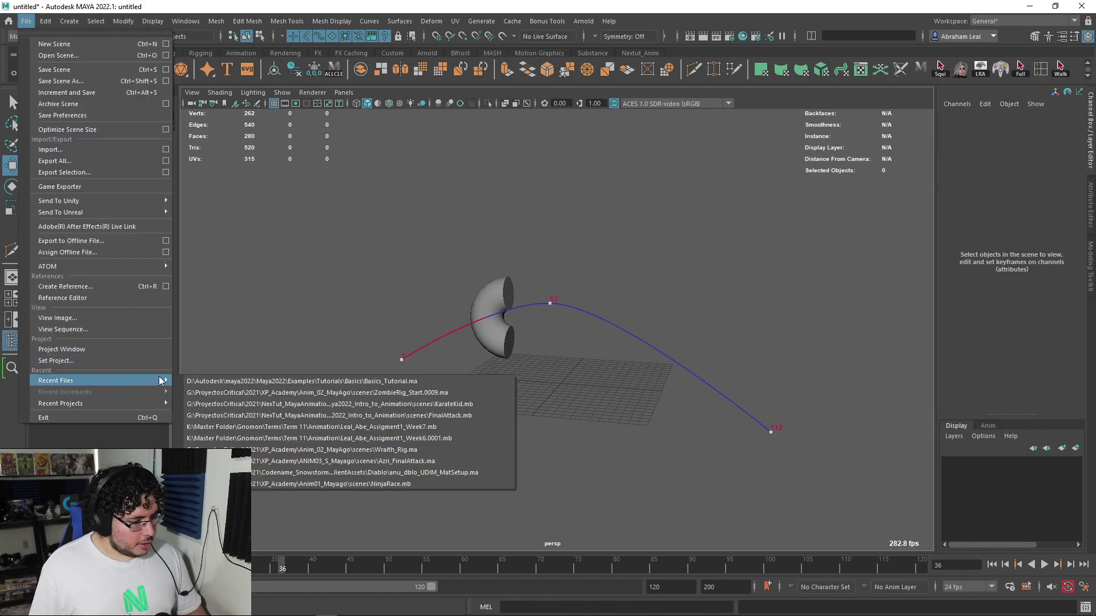
{"action": "left_click", "coordinate": [319, 393]}
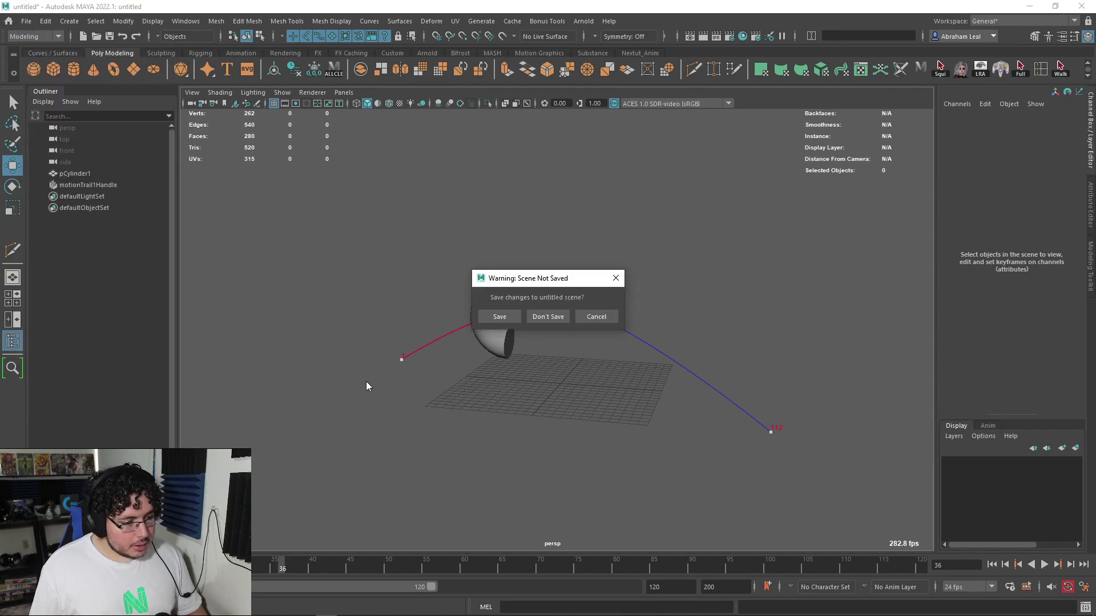
{"action": "left_click", "coordinate": [549, 319]}
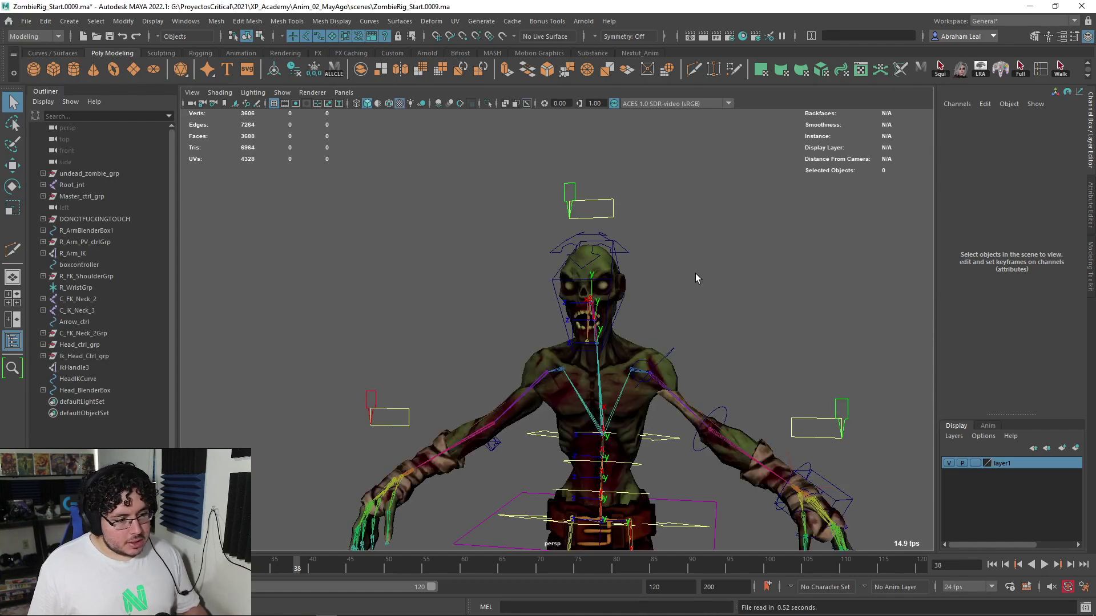
- Examine the zombie's skeleton and control curves from several angles, both up close and as a full figure
{"action": "right_click_drag", "start_coordinate": [738, 401], "coordinate": [496, 254], "text": "alt"}
{"action": "left_click_drag", "start_coordinate": [496, 255], "coordinate": [589, 265], "text": "alt"}
{"action": "right_click_drag", "start_coordinate": [590, 265], "coordinate": [673, 286], "text": "alt"}
{"action": "left_click_drag", "start_coordinate": [673, 285], "coordinate": [423, 264], "text": "alt"}
{"action": "right_click_drag", "start_coordinate": [514, 297], "coordinate": [434, 274], "text": "alt"}
{"action": "left_click_drag", "start_coordinate": [434, 274], "coordinate": [470, 302], "text": "alt"}
{"action": "right_click_drag", "start_coordinate": [470, 307], "coordinate": [572, 329], "text": "alt"}
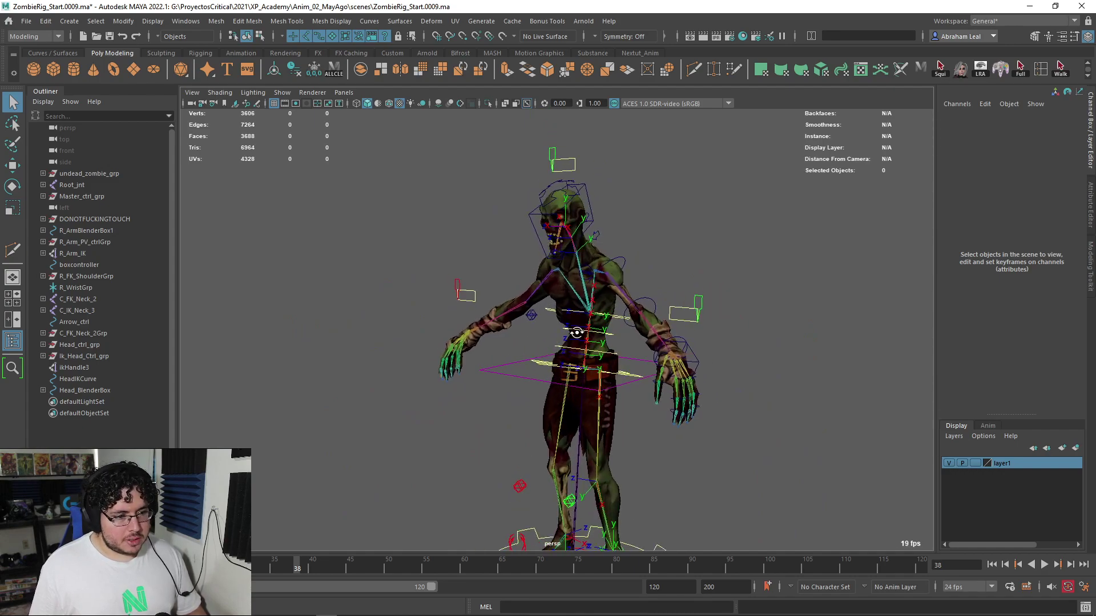
{"action": "left_click_drag", "start_coordinate": [572, 328], "coordinate": [590, 332], "text": "alt"}
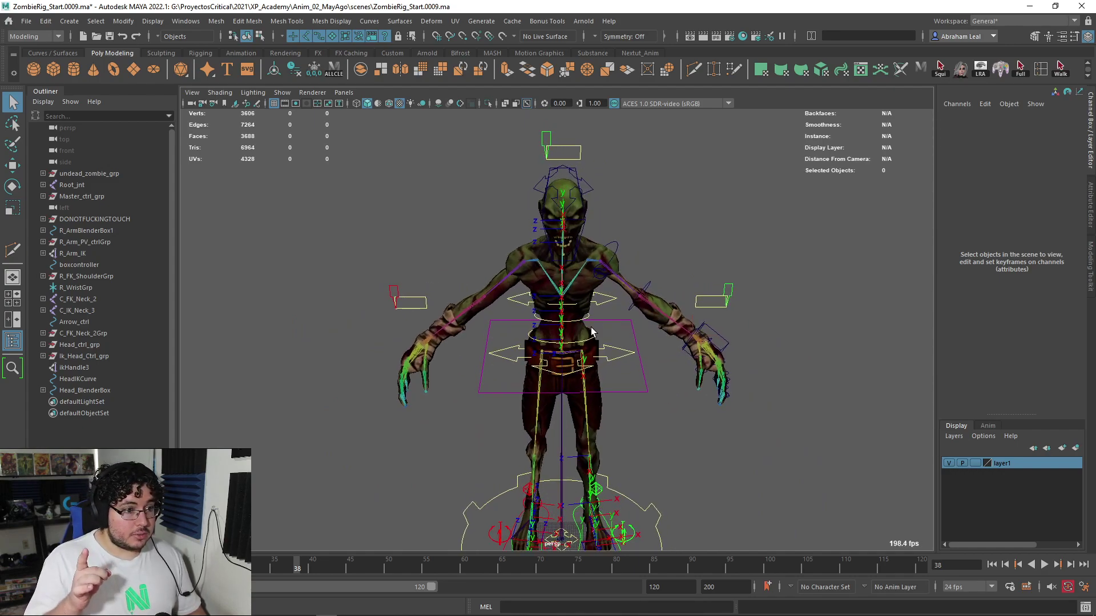
{"action": "right_click_drag", "start_coordinate": [714, 331], "coordinate": [798, 403], "text": "alt"}
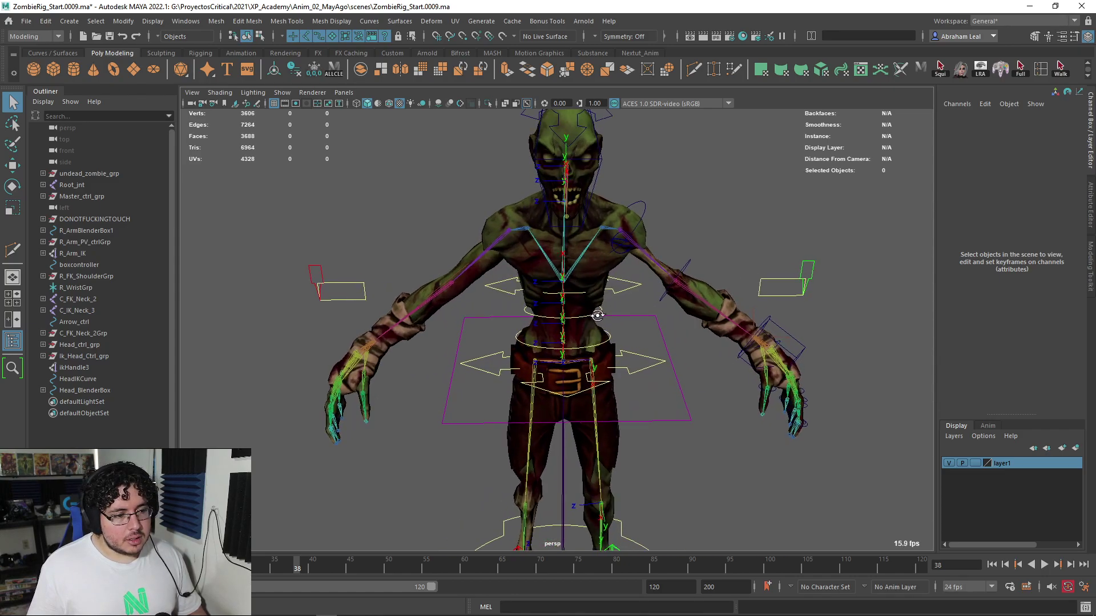
{"action": "left_click_drag", "start_coordinate": [592, 315], "coordinate": [685, 331], "text": "alt"}
{"action": "right_click_drag", "start_coordinate": [622, 342], "coordinate": [520, 285], "text": "alt"}
{"action": "left_click_drag", "start_coordinate": [591, 318], "coordinate": [488, 287], "text": "alt"}
{"action": "scroll", "coordinate": [497, 243], "scroll_direction": "down", "scroll_amount": 4}
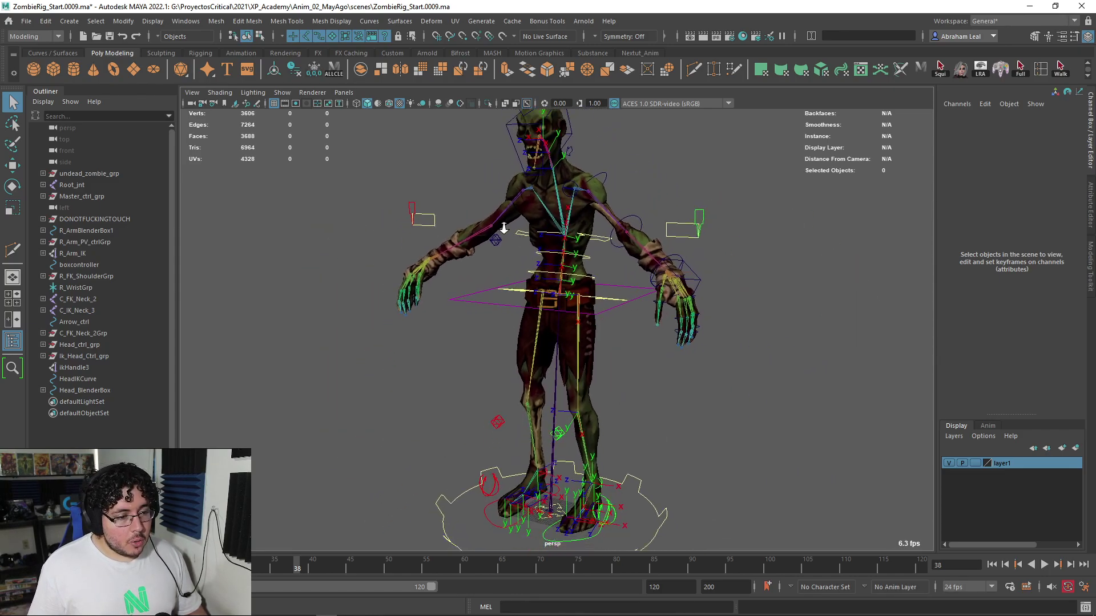
{"action": "left_click_drag", "start_coordinate": [532, 259], "coordinate": [614, 274], "text": "alt"}
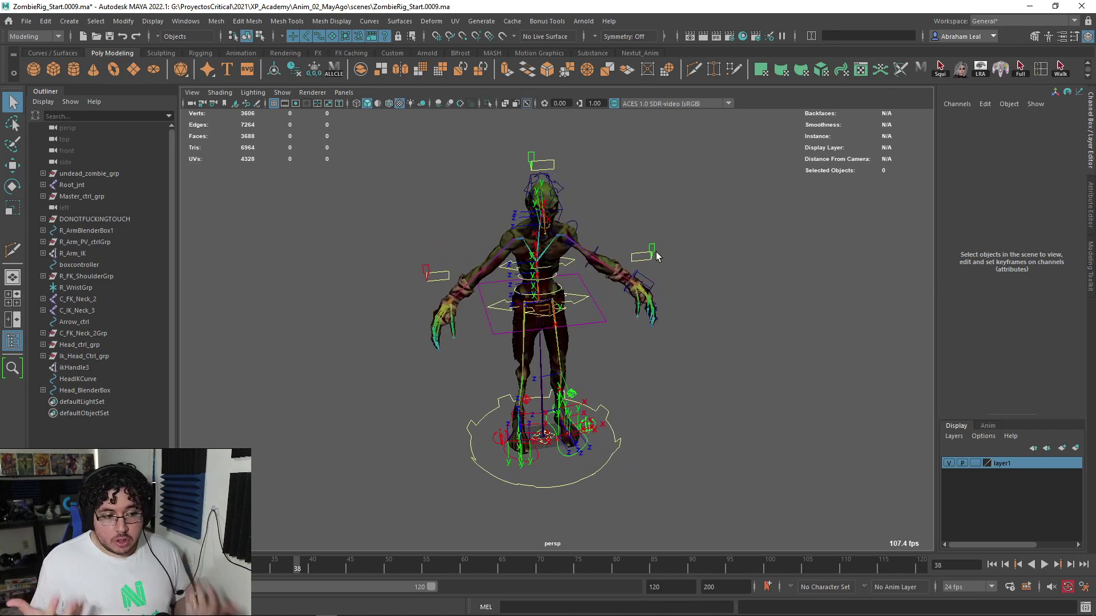
- Expand undead_zombie_grp and the complete Root_jnt hierarchy in the Outliner and widen it
{"action": "left_click", "coordinate": [43, 173]}
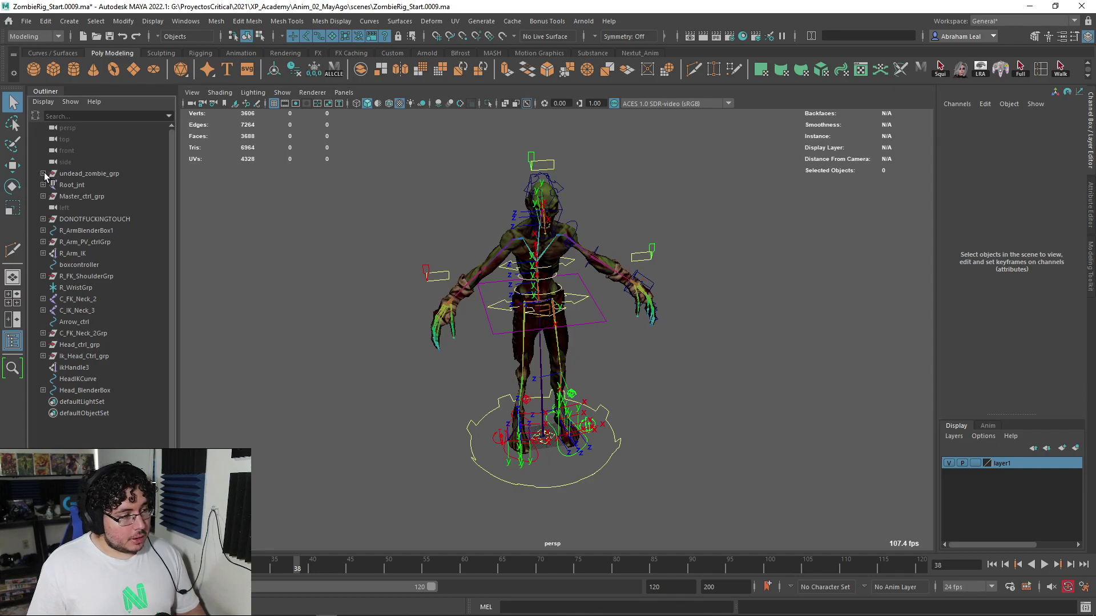
{"action": "left_click", "coordinate": [43, 195], "text": "shift"}
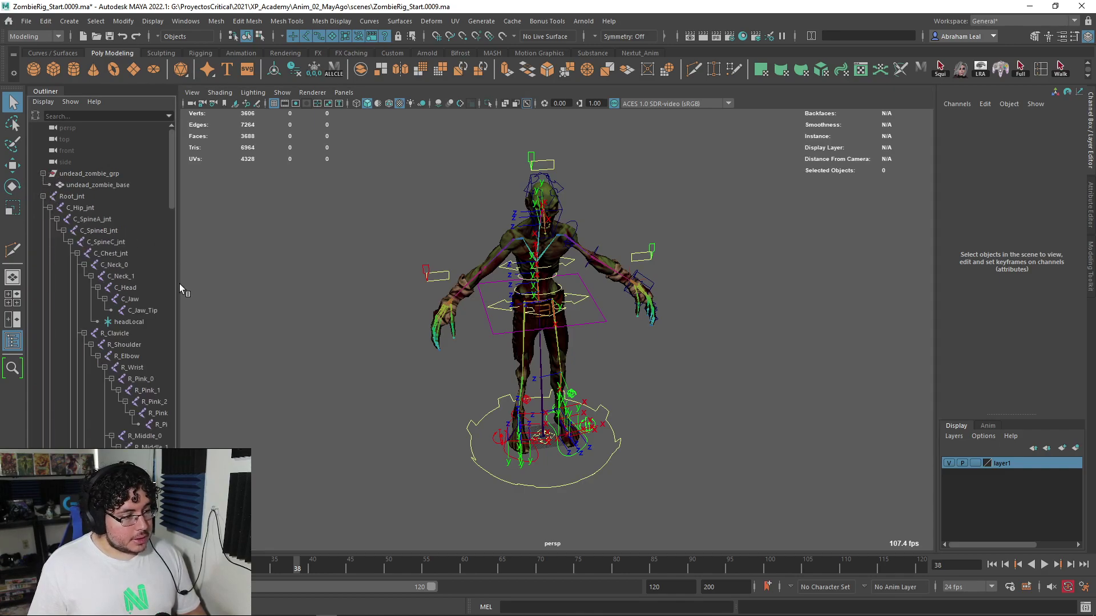
{"action": "left_click_drag", "start_coordinate": [177, 278], "coordinate": [227, 277]}
- Examine the joints of the zombie's hips, fingers and wrist up close, leaving nothing selected
{"action": "scroll", "coordinate": [598, 258], "scroll_direction": "up", "scroll_amount": 5}
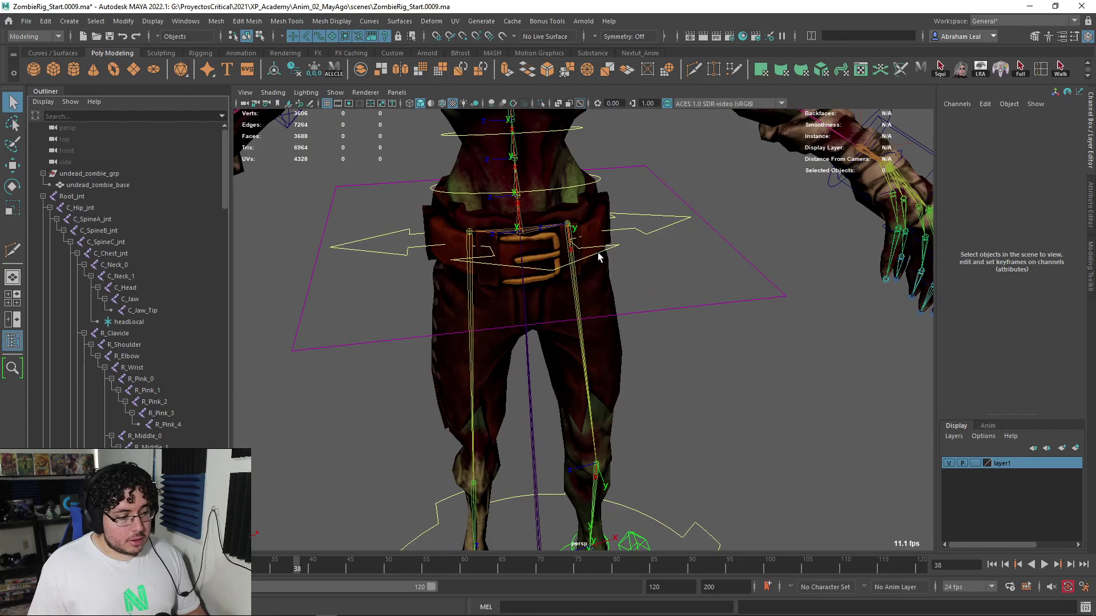
{"action": "scroll", "coordinate": [598, 257], "scroll_direction": "down", "scroll_amount": 5}
{"action": "left_click_drag", "start_coordinate": [611, 274], "coordinate": [578, 300], "text": "alt"}
{"action": "right_click_drag", "start_coordinate": [578, 300], "coordinate": [761, 321], "text": "alt"}
{"action": "scroll", "coordinate": [702, 319], "scroll_direction": "up", "scroll_amount": 5}
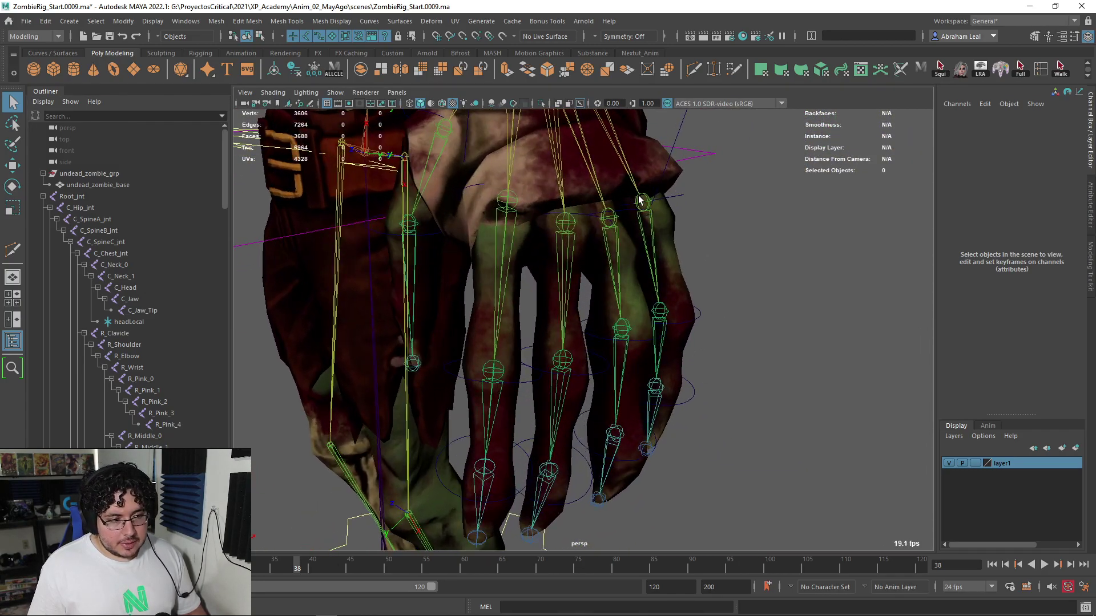
{"action": "left_click", "coordinate": [669, 214]}
{"action": "right_click_drag", "start_coordinate": [671, 217], "coordinate": [429, 246], "text": "alt"}
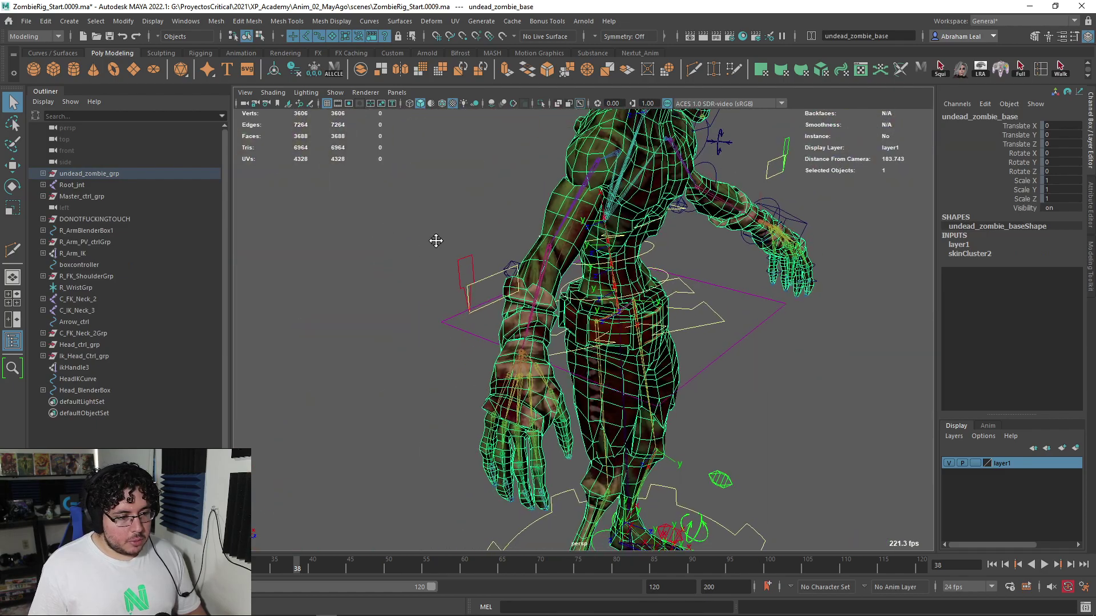
{"action": "scroll", "coordinate": [504, 326], "scroll_direction": "up", "scroll_amount": 3}
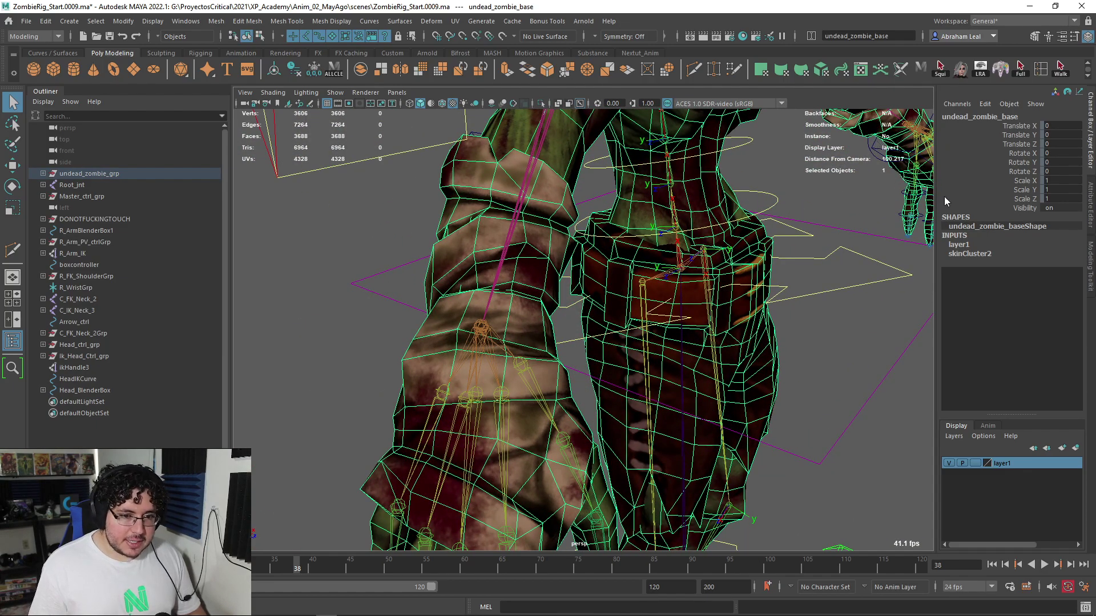
{"action": "scroll", "coordinate": [779, 210], "scroll_direction": "down", "scroll_amount": 2}
{"action": "left_click", "coordinate": [796, 208]}
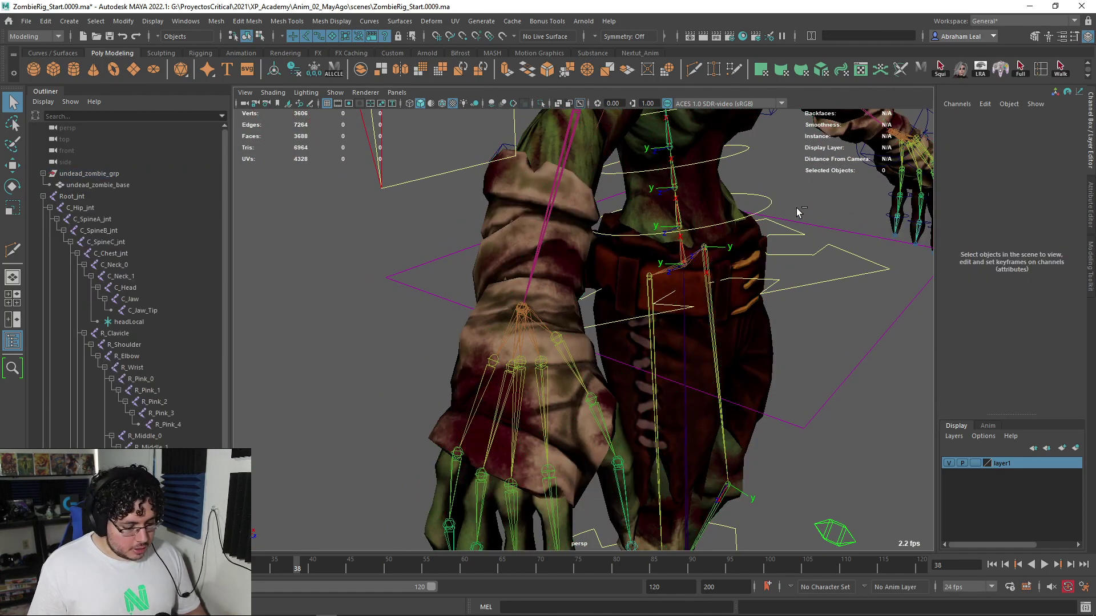
- Switch the command search to Select mode, search the scene objects for "pink" and browse the matches
{"action": "key", "text": "ctrl+f"}
{"action": "left_click", "coordinate": [773, 209]}
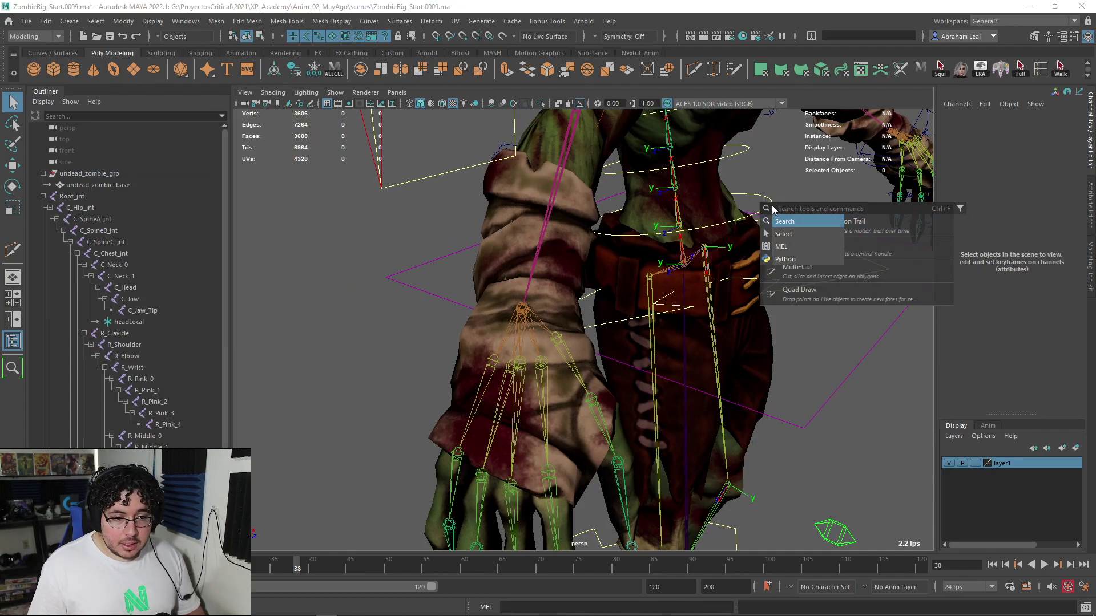
{"action": "left_click", "coordinate": [779, 235]}
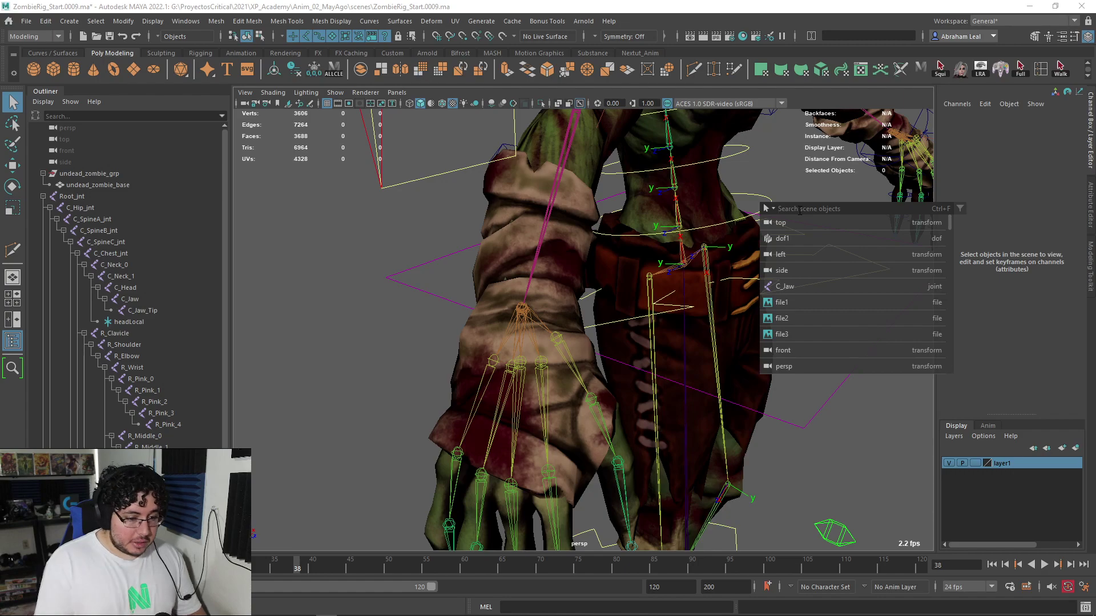
{"action": "type", "text": "pink"}
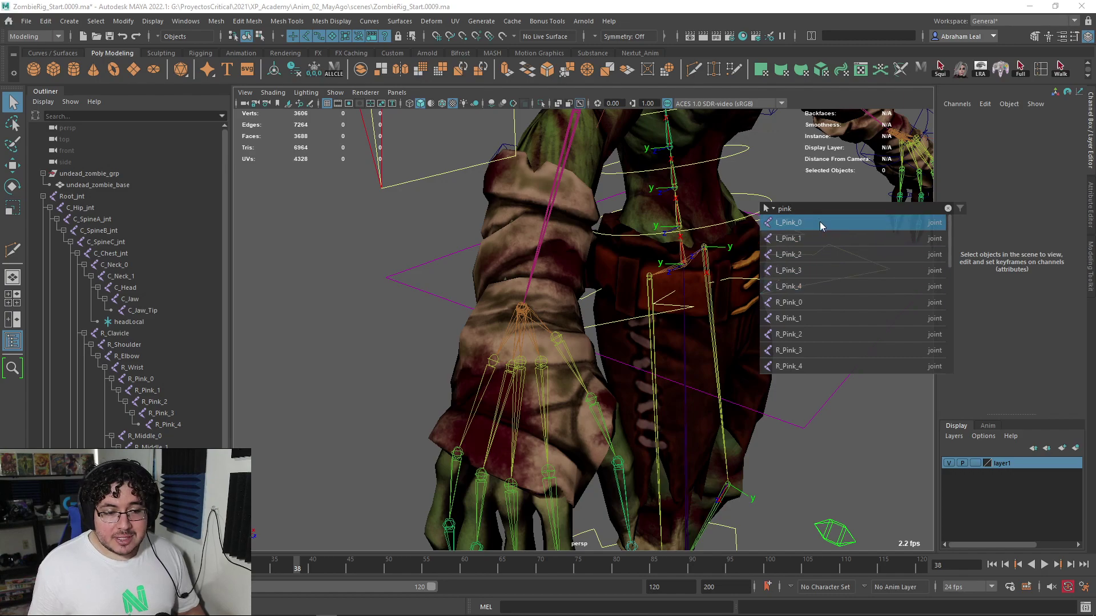
{"action": "scroll", "coordinate": [826, 302], "scroll_direction": "down", "scroll_amount": 6}
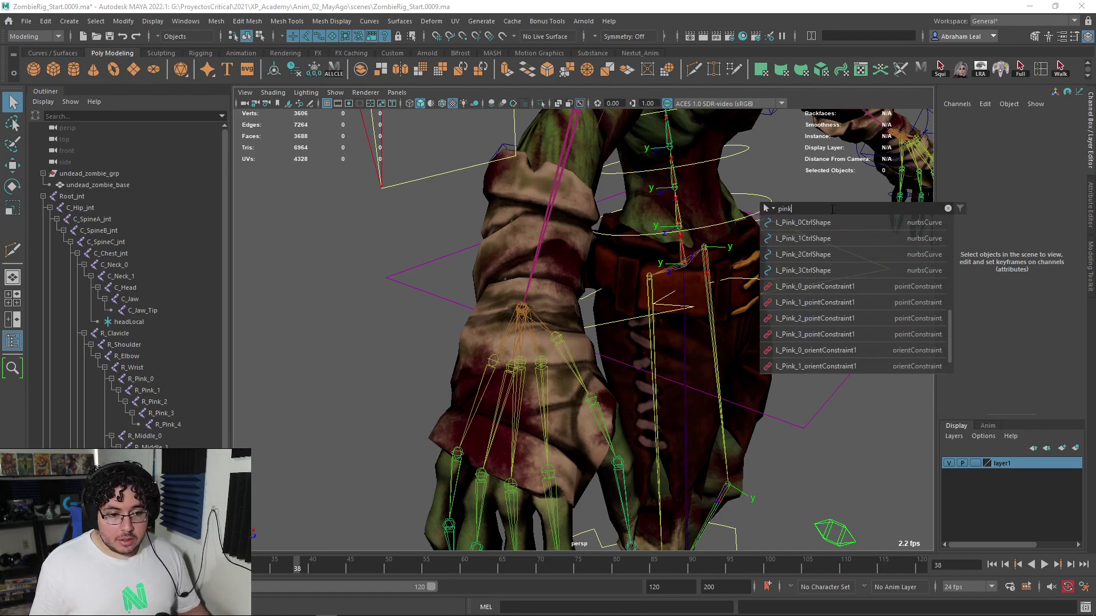
- Select the L_Pink_0 joint from the "pink" matches and frame it in the viewport
{"action": "scroll", "coordinate": [832, 317], "scroll_direction": "up", "scroll_amount": 6}
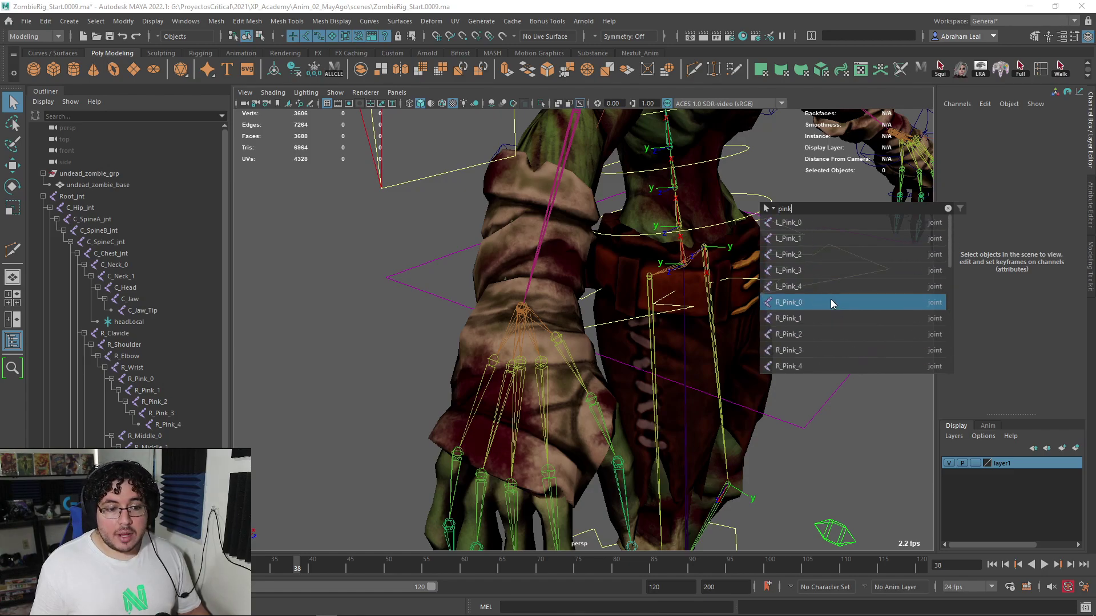
{"action": "left_click", "coordinate": [800, 222]}
{"action": "key", "text": "f"}
{"action": "left_click_drag", "start_coordinate": [681, 282], "coordinate": [591, 264], "text": "alt"}
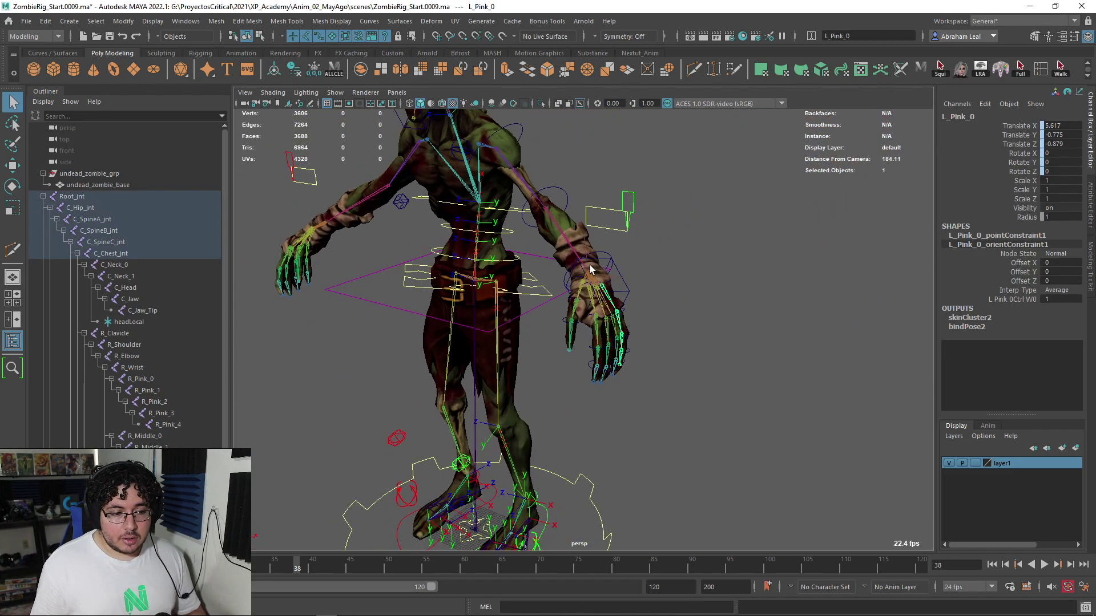
- Try rotating the L_Pink_0 joint freely to about -12.6, -7.3 and 17.3 degrees, leaving nothing selected
{"action": "scroll", "coordinate": [605, 265], "scroll_direction": "up", "scroll_amount": 5}
{"action": "key", "text": "w"}
{"action": "key", "text": "e"}
{"action": "left_click_drag", "start_coordinate": [646, 243], "coordinate": [668, 262]}
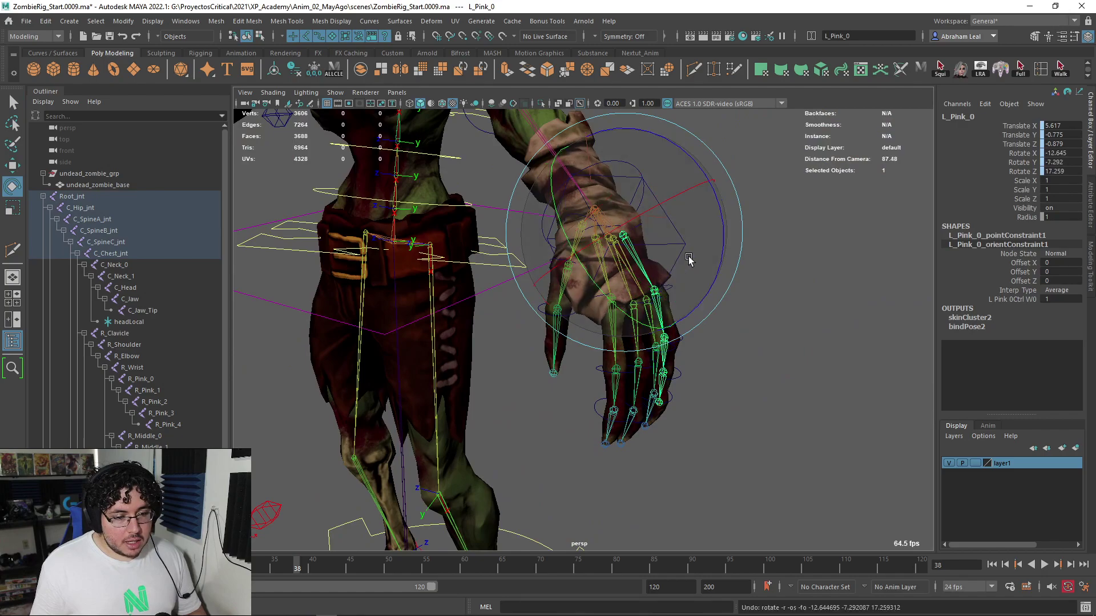
{"action": "left_click", "coordinate": [785, 278]}
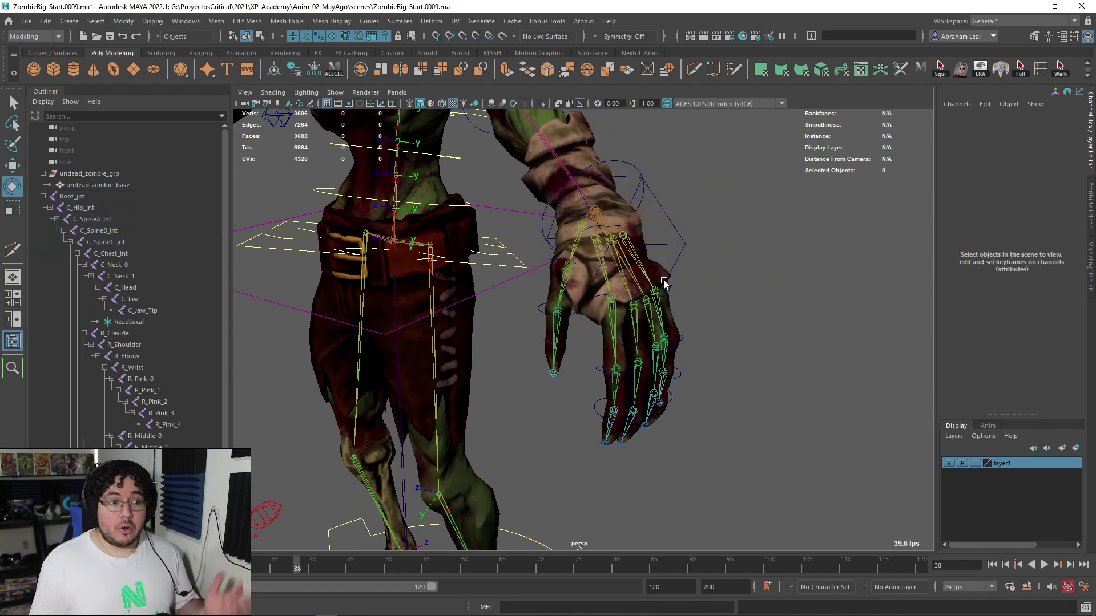
- Bring the full zombie into view, reopen the command search and switch it to Python mode
{"action": "scroll", "coordinate": [663, 277], "scroll_direction": "down", "scroll_amount": 6}
{"action": "left_click_drag", "start_coordinate": [664, 277], "coordinate": [682, 307], "text": "alt"}
{"action": "scroll", "coordinate": [666, 337], "scroll_direction": "up", "scroll_amount": 3}
{"action": "middle_click_drag", "start_coordinate": [682, 308], "coordinate": [728, 326], "text": "alt"}
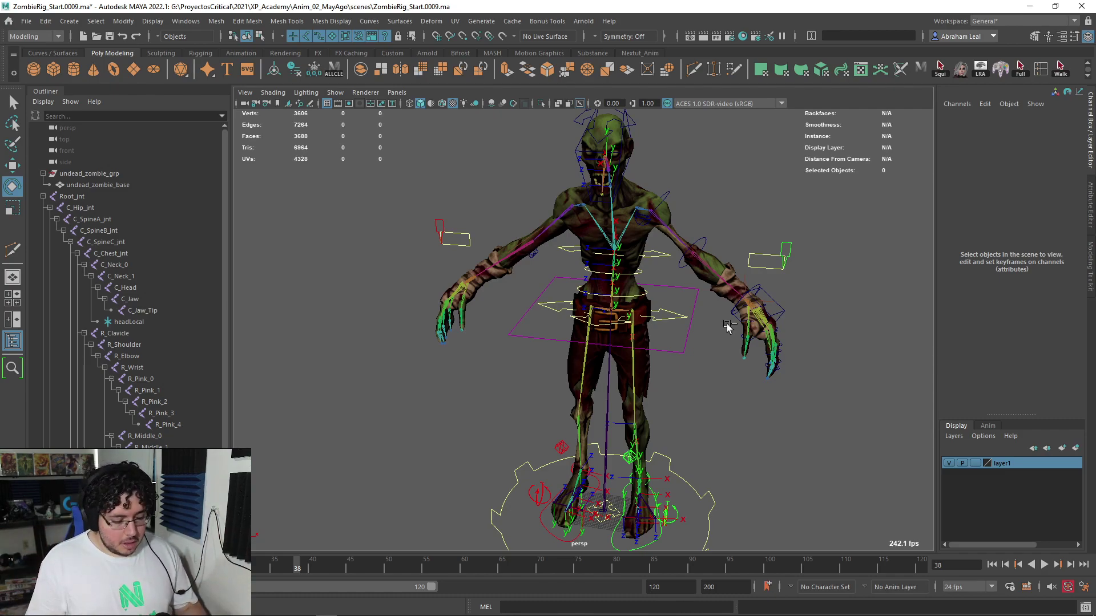
{"action": "key", "text": "ctrl+f"}
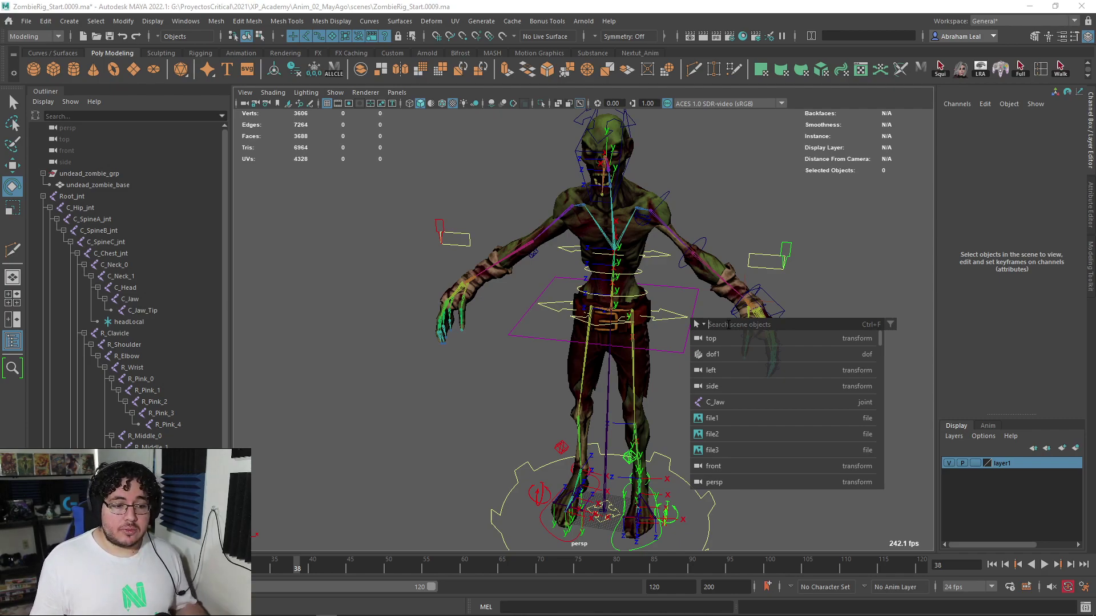
{"action": "left_click", "coordinate": [700, 324]}
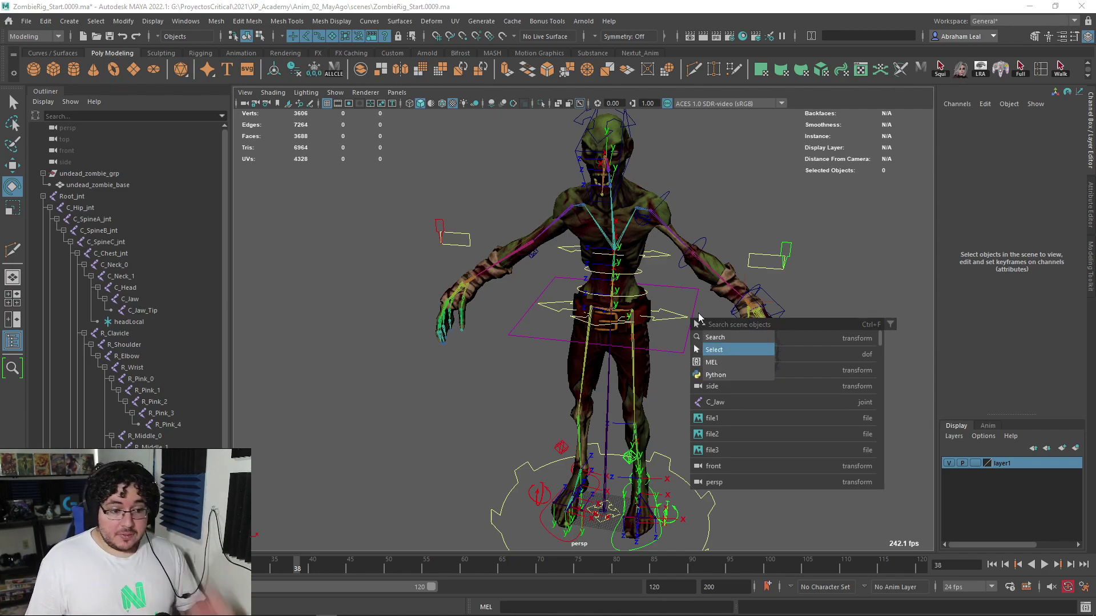
{"action": "left_click", "coordinate": [720, 371]}
{"action": "left_click", "coordinate": [733, 326]}
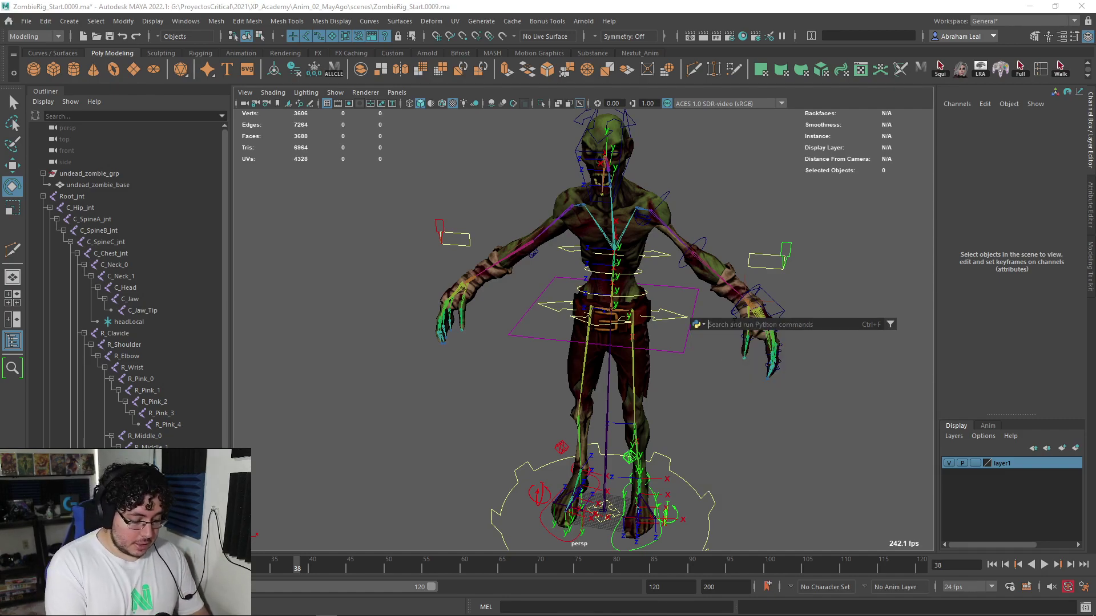
- Switch the command search to MEL mode, search for "parent" and try the Parent command with nothing selected
{"action": "left_click", "coordinate": [697, 325]}
{"action": "left_click", "coordinate": [727, 360]}
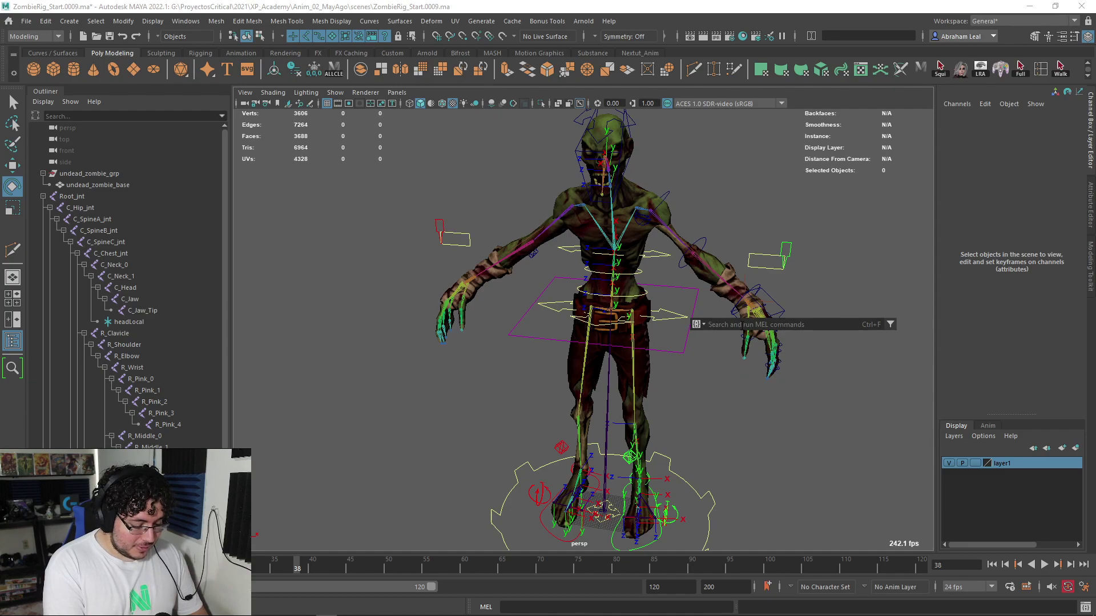
{"action": "type", "text": "prn"}
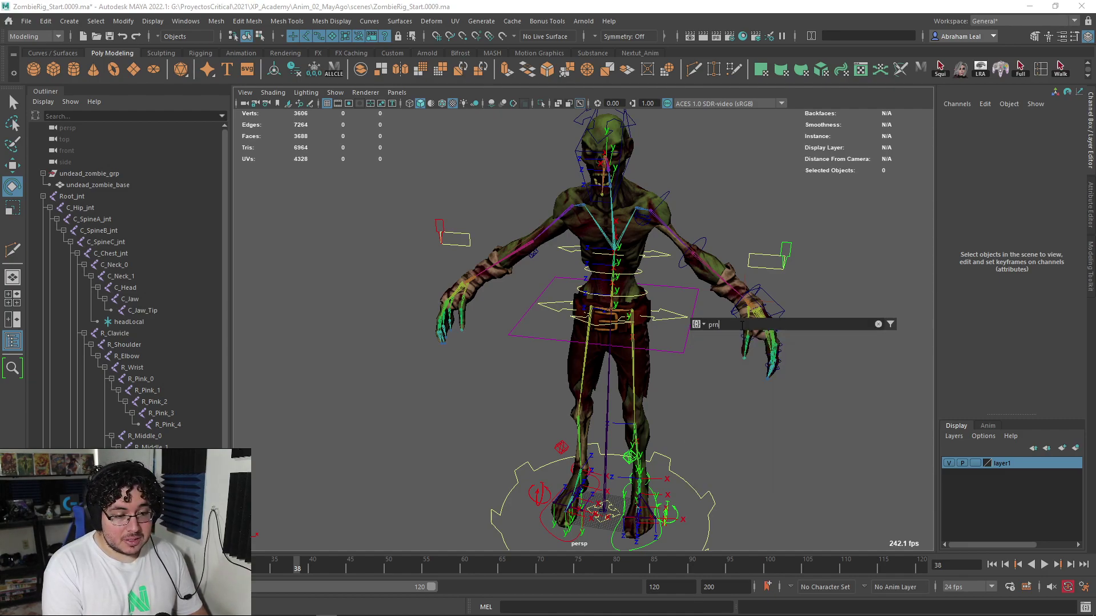
{"action": "key", "text": "BackSpace"}
{"action": "key", "text": "BackSpace"}
{"action": "type", "text": "arent"}
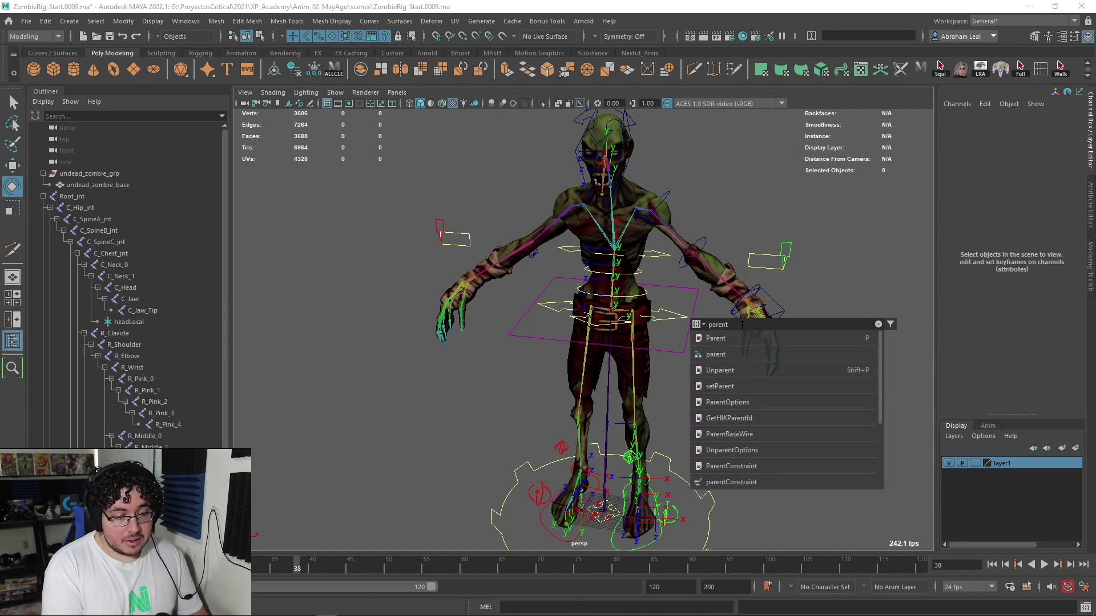
{"action": "left_click", "coordinate": [734, 342]}
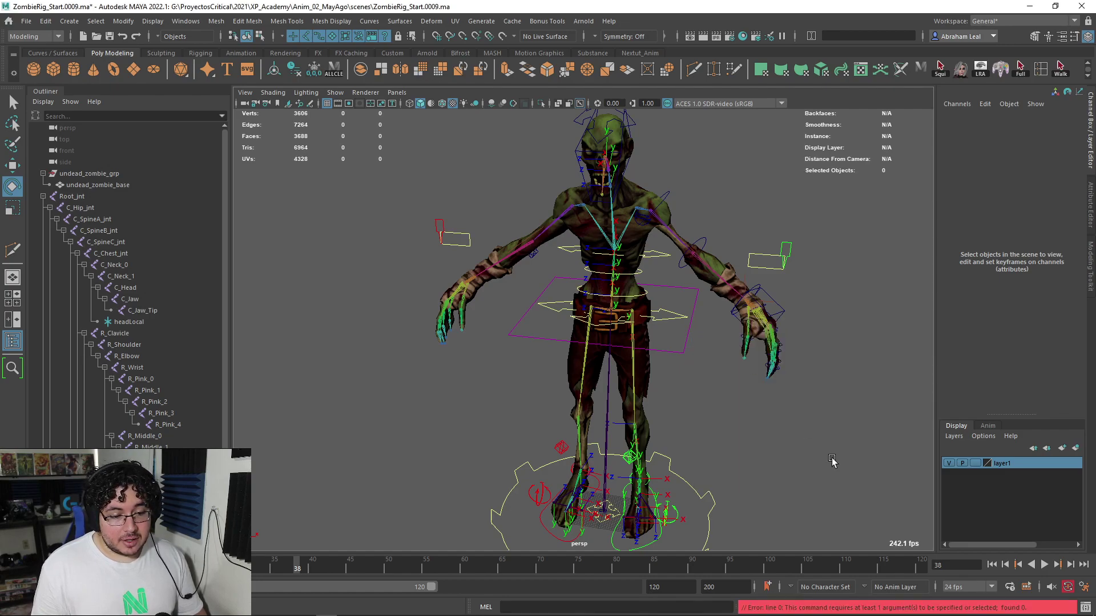
- Open the Script Editor, enlarge it and move it clear of the zombie
{"action": "left_click", "coordinate": [1084, 607]}
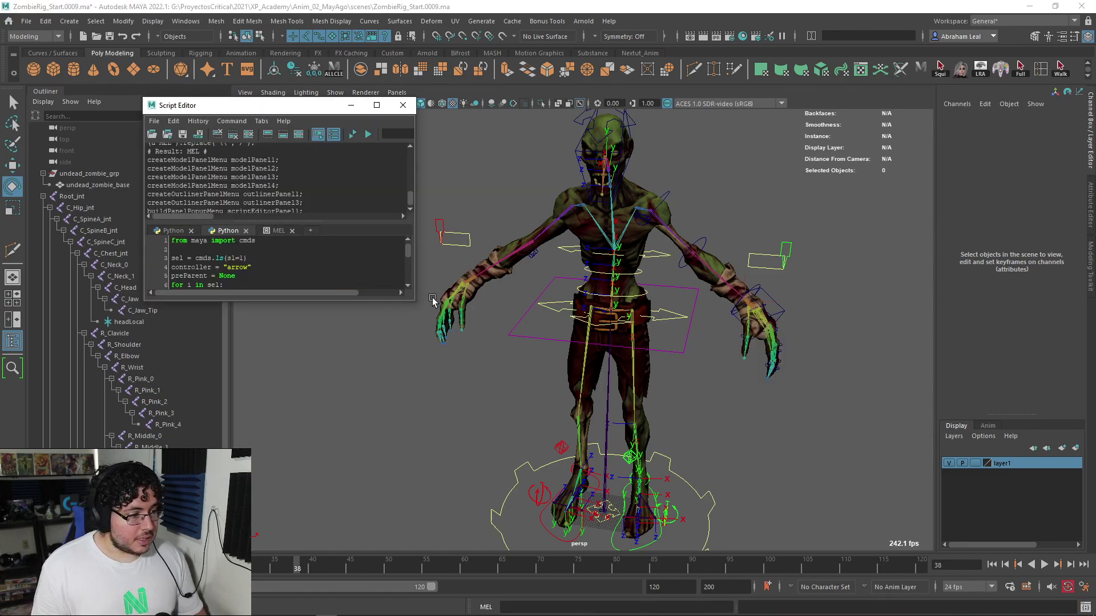
{"action": "left_click_drag", "start_coordinate": [415, 301], "coordinate": [525, 507]}
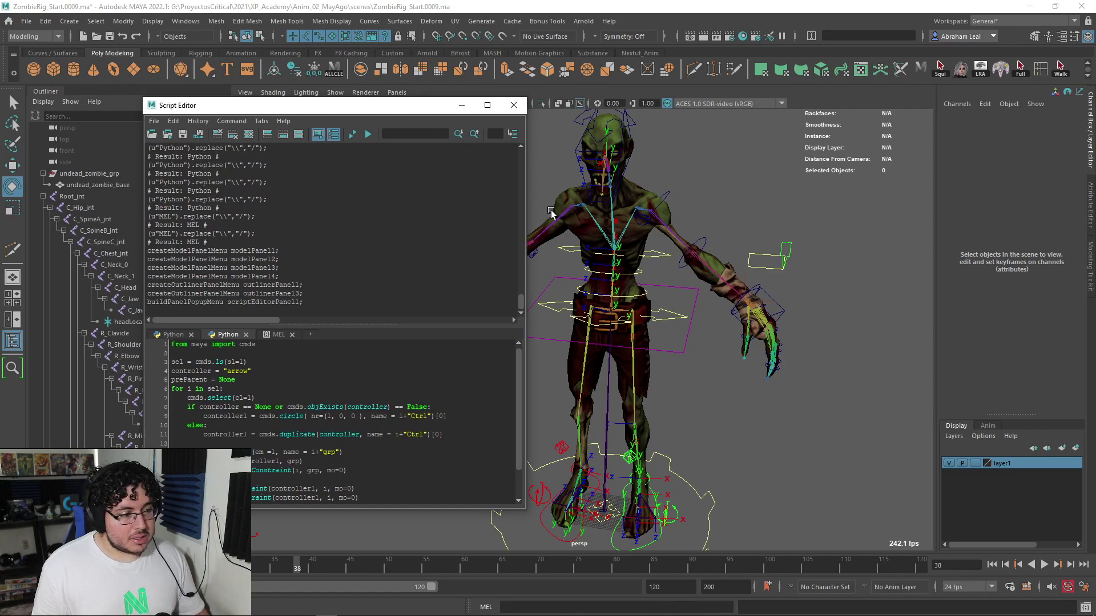
{"action": "left_click_drag", "start_coordinate": [404, 107], "coordinate": [277, 170]}
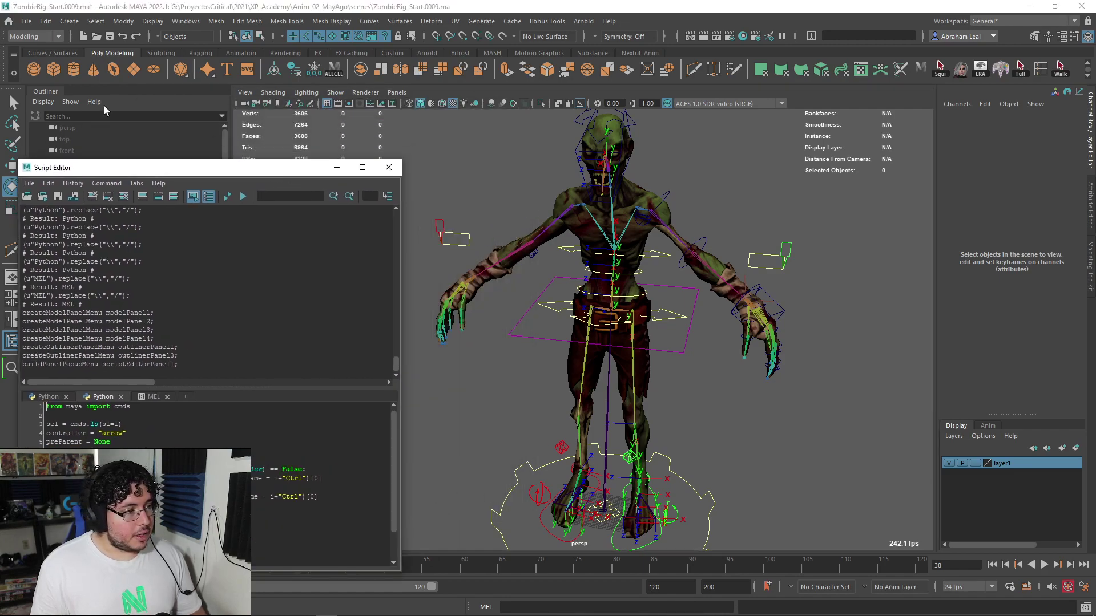
- Create a polygon cube and a polygon cylinder at the origin and select both in the Outliner
{"action": "left_click", "coordinate": [54, 70]}
{"action": "left_click", "coordinate": [73, 69]}
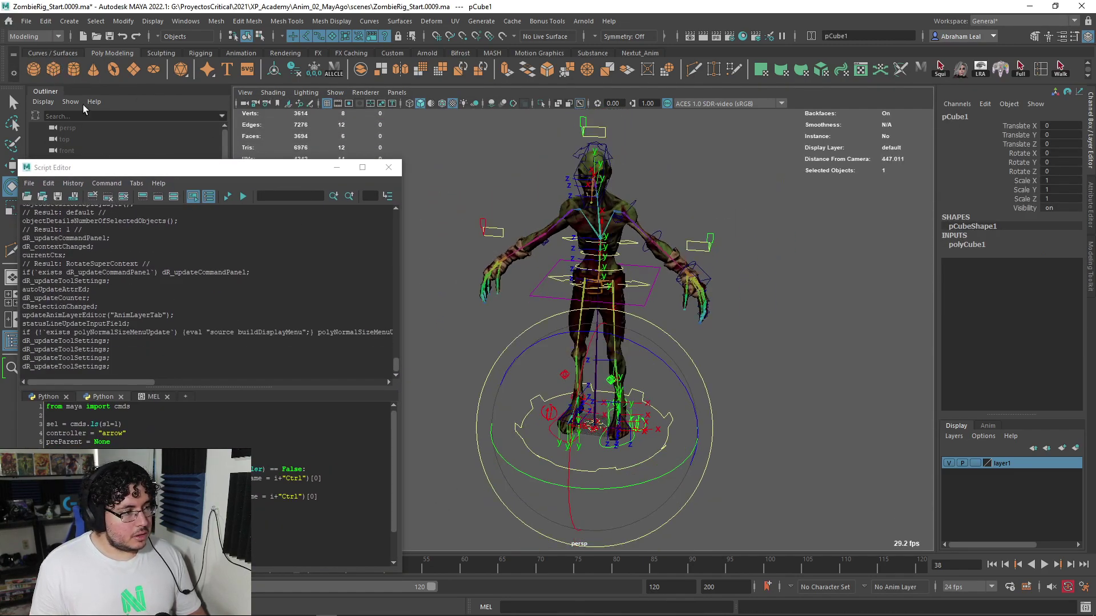
{"action": "left_click_drag", "start_coordinate": [188, 170], "coordinate": [422, 186]}
{"action": "scroll", "coordinate": [132, 382], "scroll_direction": "down", "scroll_amount": 15}
{"action": "scroll", "coordinate": [132, 382], "scroll_direction": "down", "scroll_amount": 4}
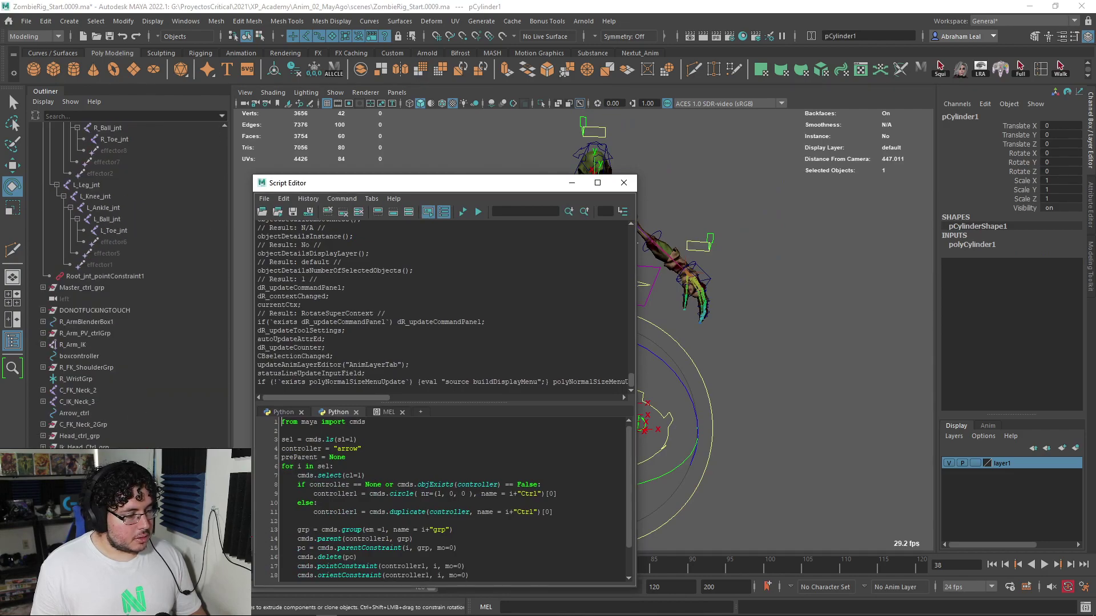
{"action": "left_click", "coordinate": [86, 504]}
{"action": "left_click", "coordinate": [86, 515], "text": "shift"}
- Search the MEL commands for "paren", run Parent to place the cube under the cylinder, and minimize the Script Editor
{"action": "key", "text": "ctrl+f"}
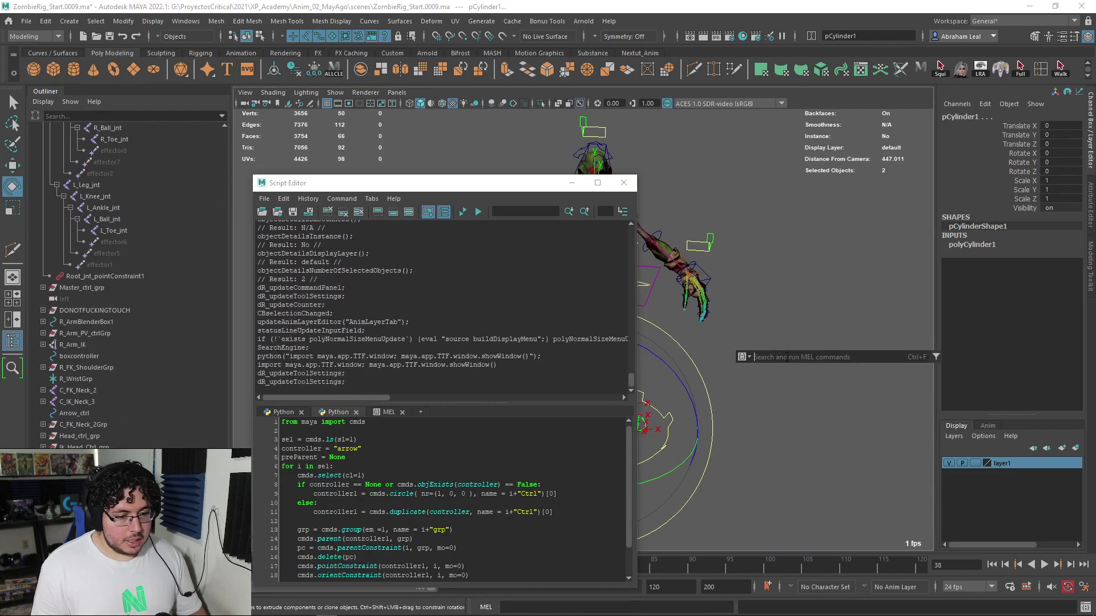
{"action": "type", "text": "paren"}
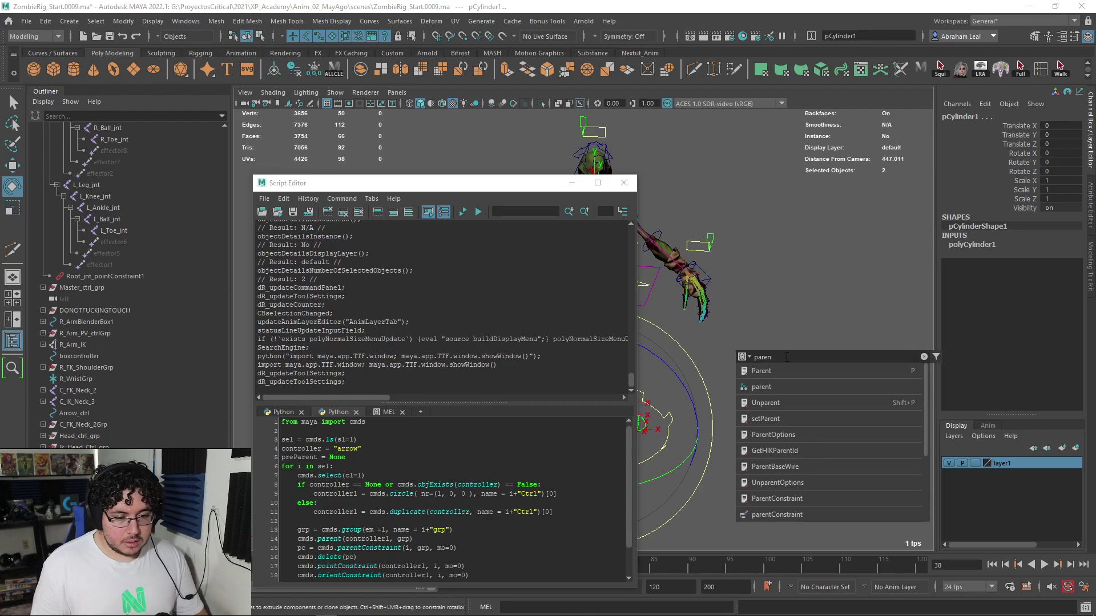
{"action": "left_click", "coordinate": [777, 372]}
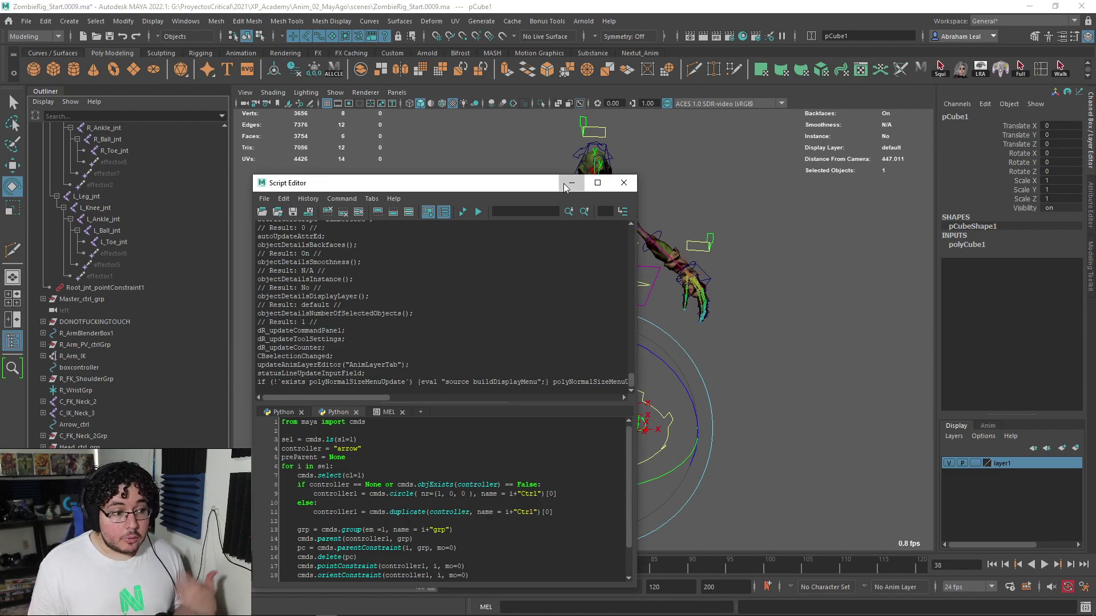
{"action": "left_click", "coordinate": [563, 183]}
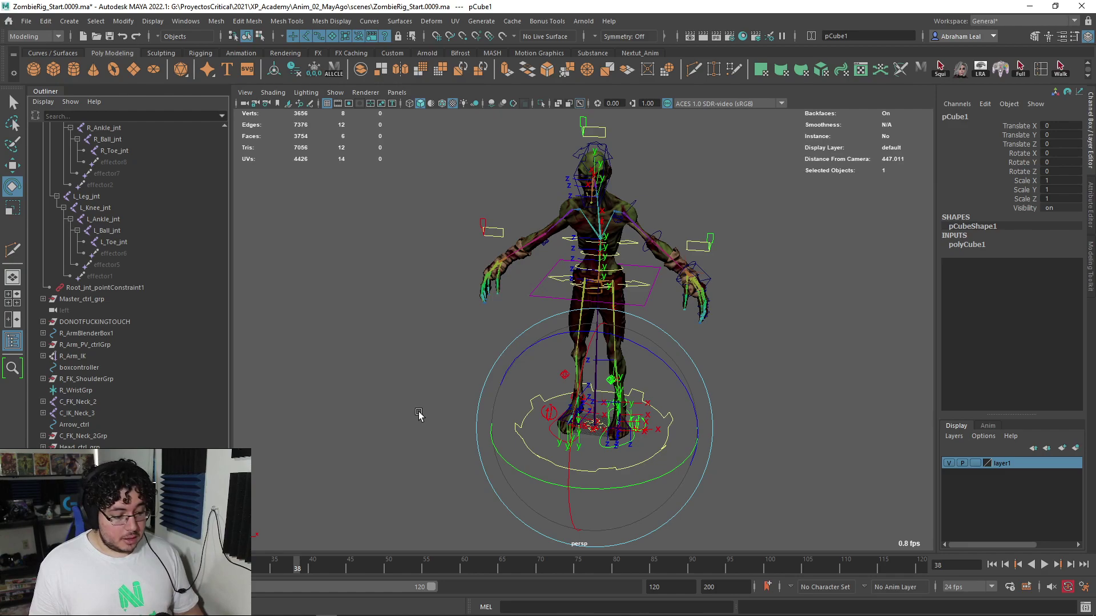
- Start a new empty scene, discarding the changes to ZombieRig_Start.0009.ma
{"action": "key", "text": "ctrl+f"}
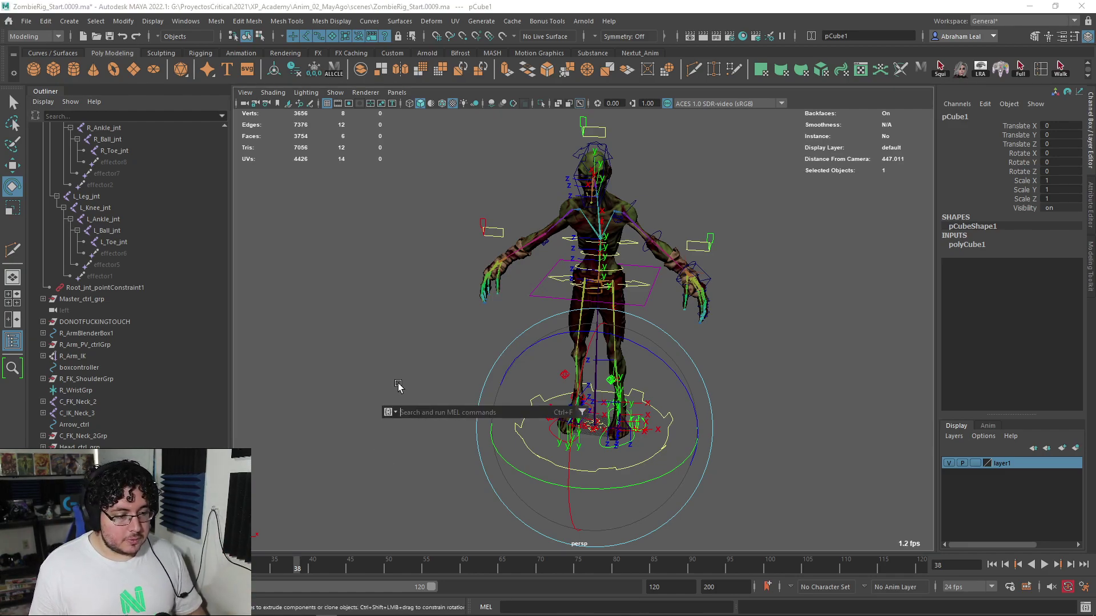
{"action": "middle_click_drag", "start_coordinate": [428, 386], "coordinate": [424, 360], "text": "alt"}
{"action": "scroll", "coordinate": [425, 359], "scroll_direction": "up", "scroll_amount": 2}
{"action": "left_click", "coordinate": [85, 36]}
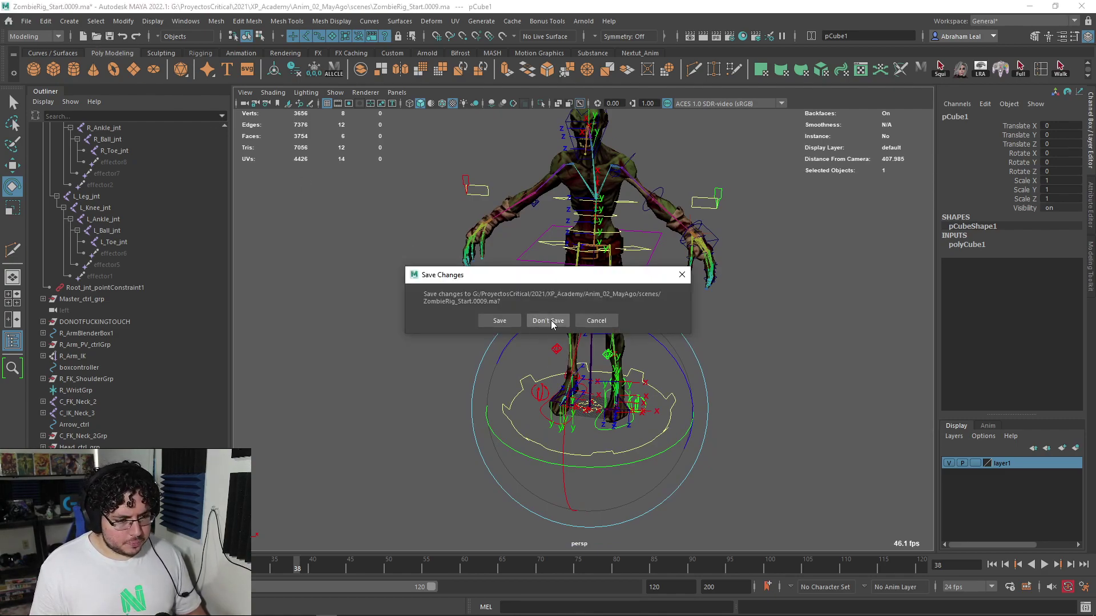
{"action": "left_click", "coordinate": [549, 321]}
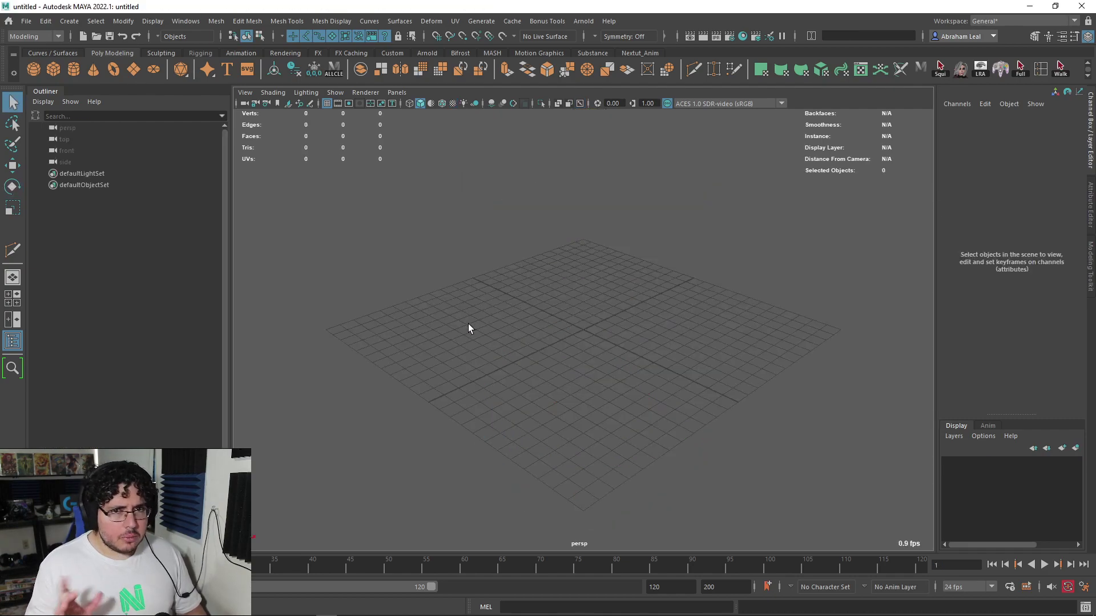
- Look over the available polygon modeling commands, including Edit Mesh, Mesh Tools, Mesh Display and Mesh operations
{"action": "key", "text": "alt"}
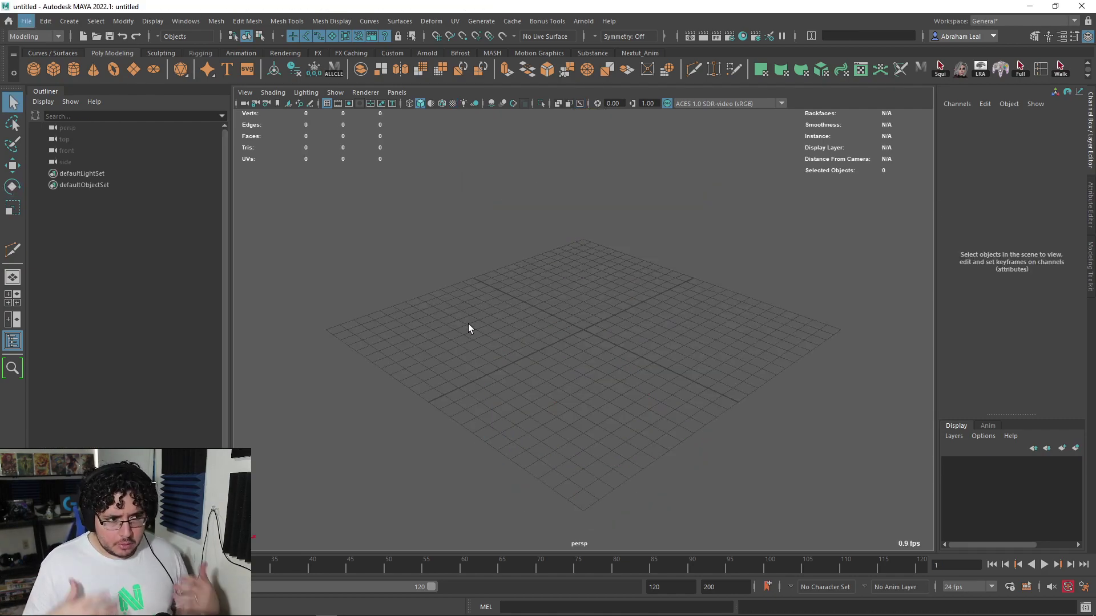
{"action": "left_click_drag", "start_coordinate": [468, 323], "coordinate": [496, 255], "text": "alt"}
{"action": "right_click_drag", "start_coordinate": [495, 256], "coordinate": [370, 235], "text": "alt"}
{"action": "middle_click_drag", "start_coordinate": [495, 260], "coordinate": [519, 292], "text": "alt"}
{"action": "left_click_drag", "start_coordinate": [520, 294], "coordinate": [636, 321], "text": "alt"}
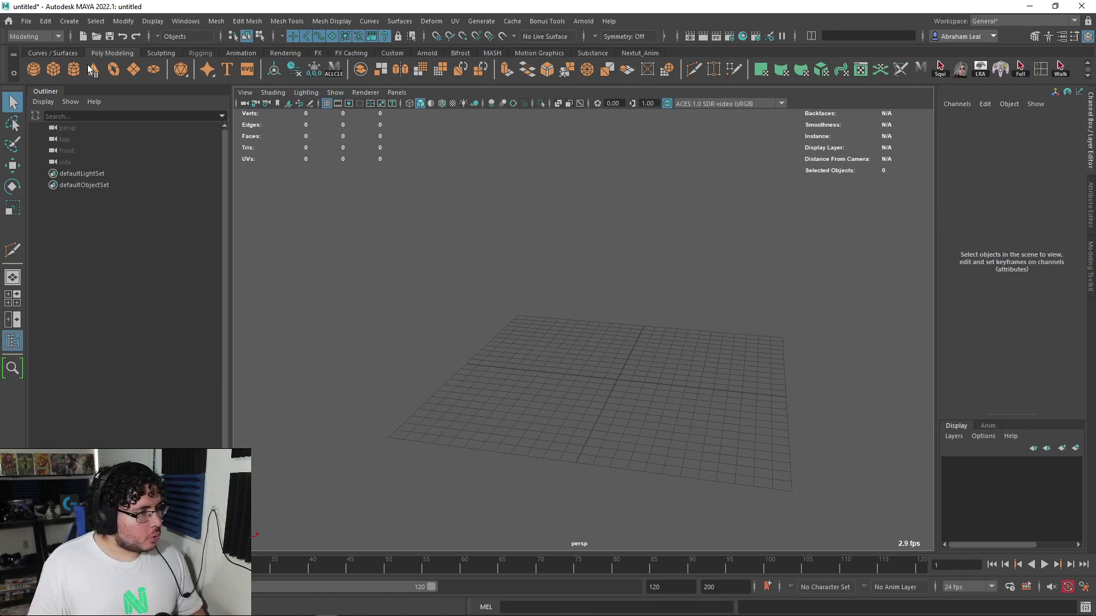
{"action": "left_click", "coordinate": [73, 52]}
{"action": "left_click", "coordinate": [108, 53]}
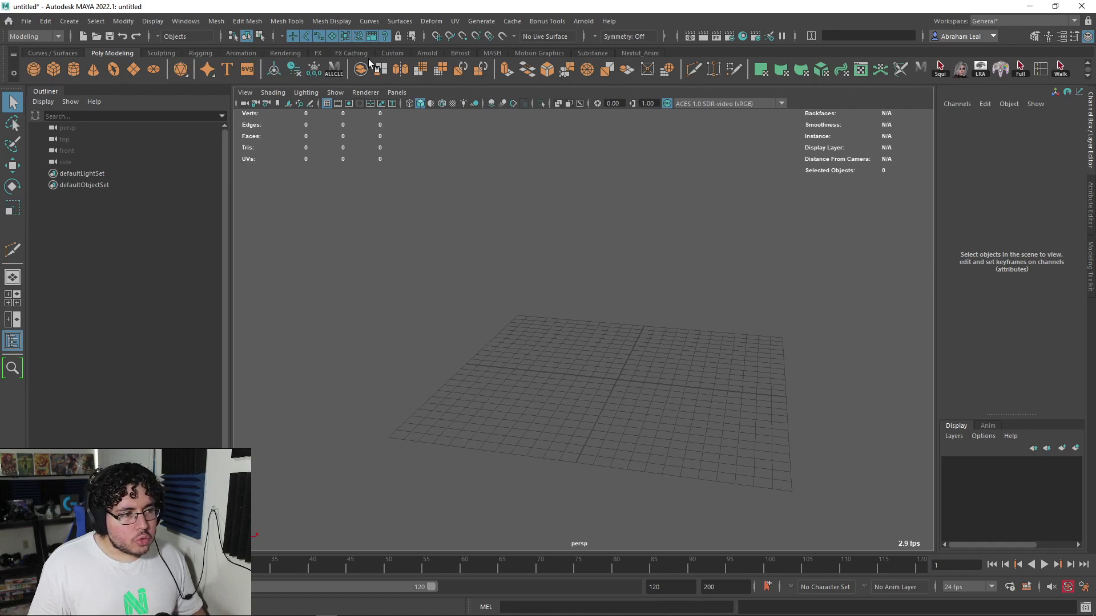
{"action": "left_click", "coordinate": [246, 22]}
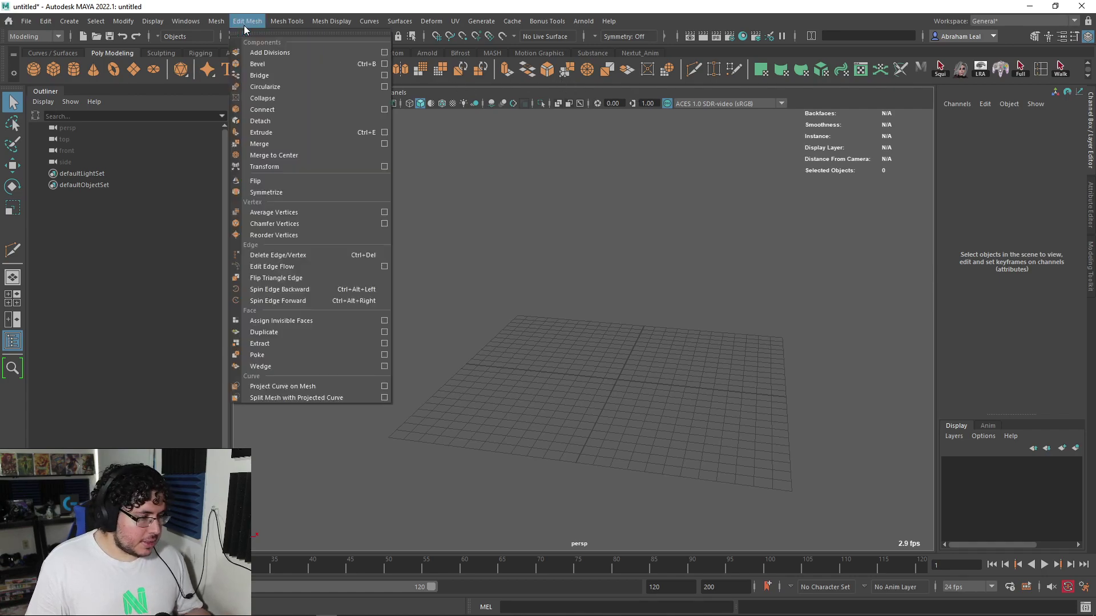
{"action": "mouse_move", "coordinate": [220, 23]}
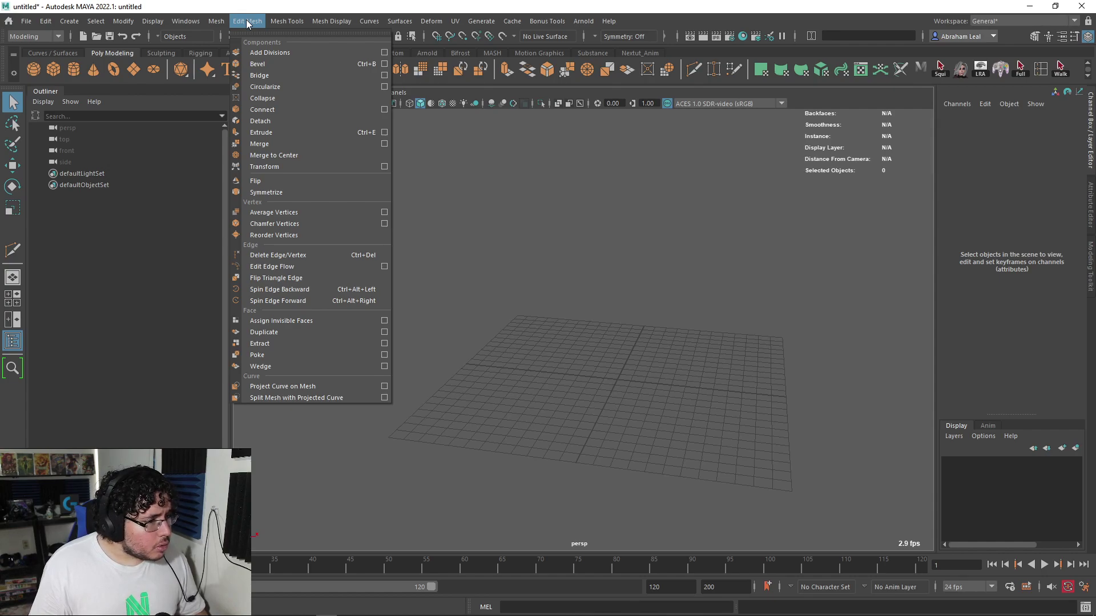
{"action": "mouse_move", "coordinate": [287, 22]}
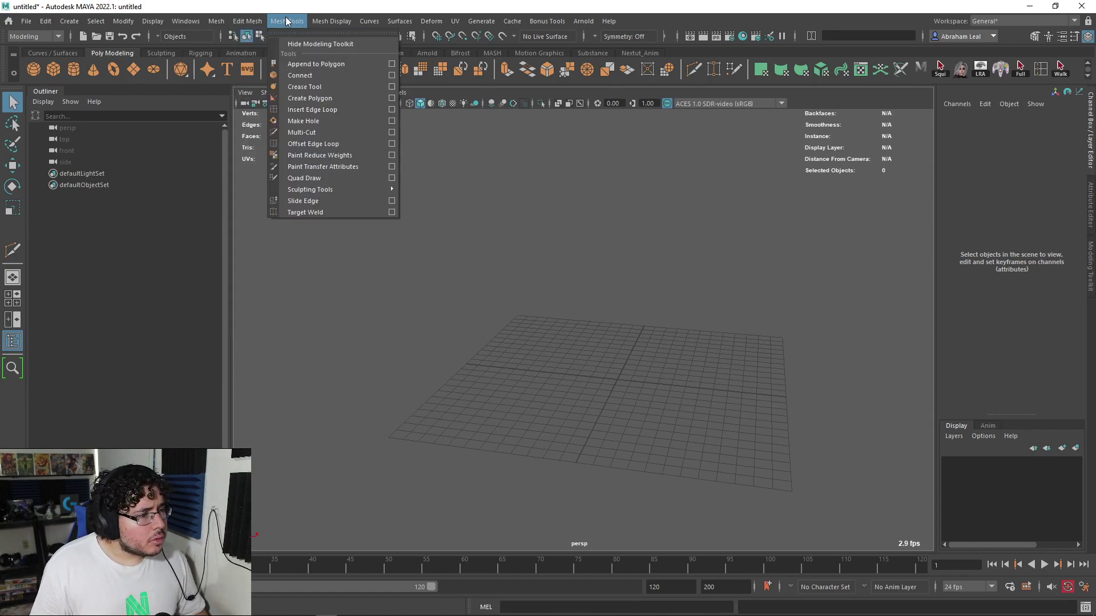
{"action": "mouse_move", "coordinate": [336, 22]}
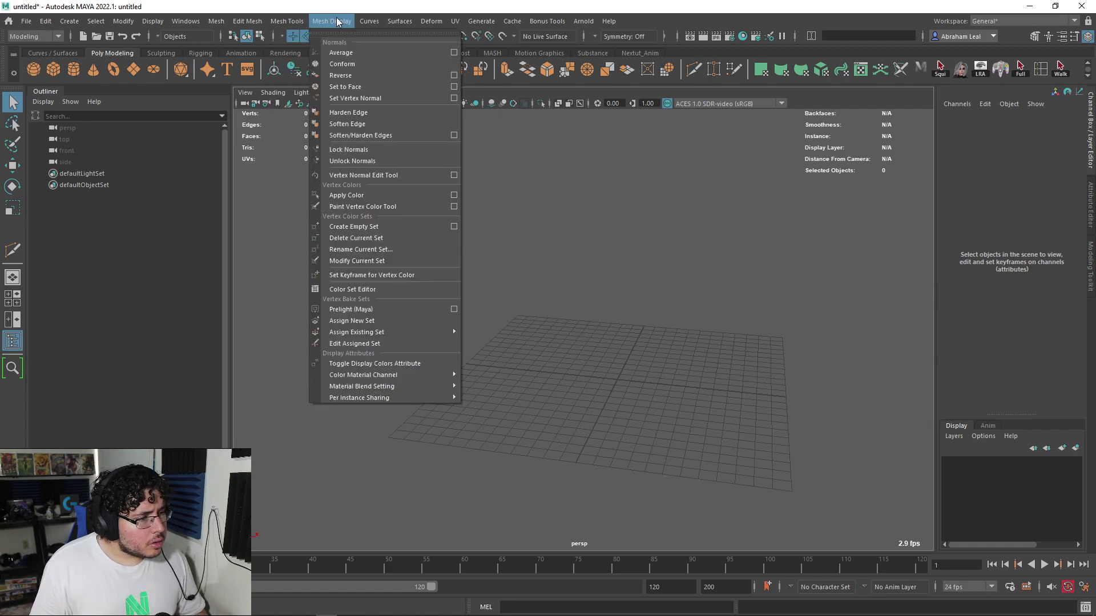
{"action": "mouse_move", "coordinate": [424, 23]}
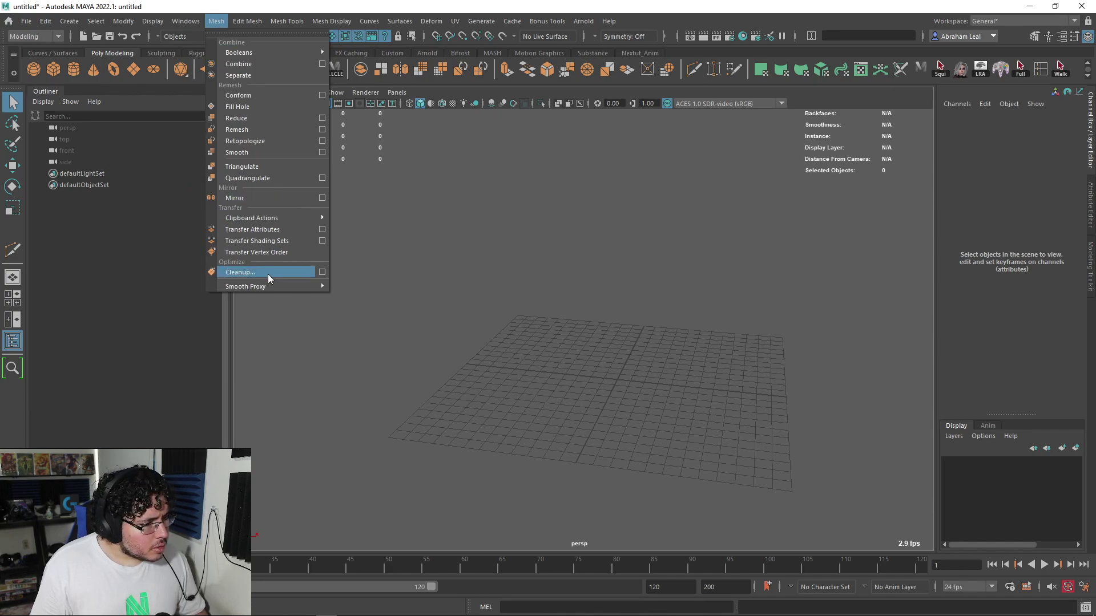
{"action": "left_click", "coordinate": [174, 149]}
- Draw a winding open curve with several S-bends across the grid, and look over the available Surfaces commands
{"action": "left_click", "coordinate": [33, 53]}
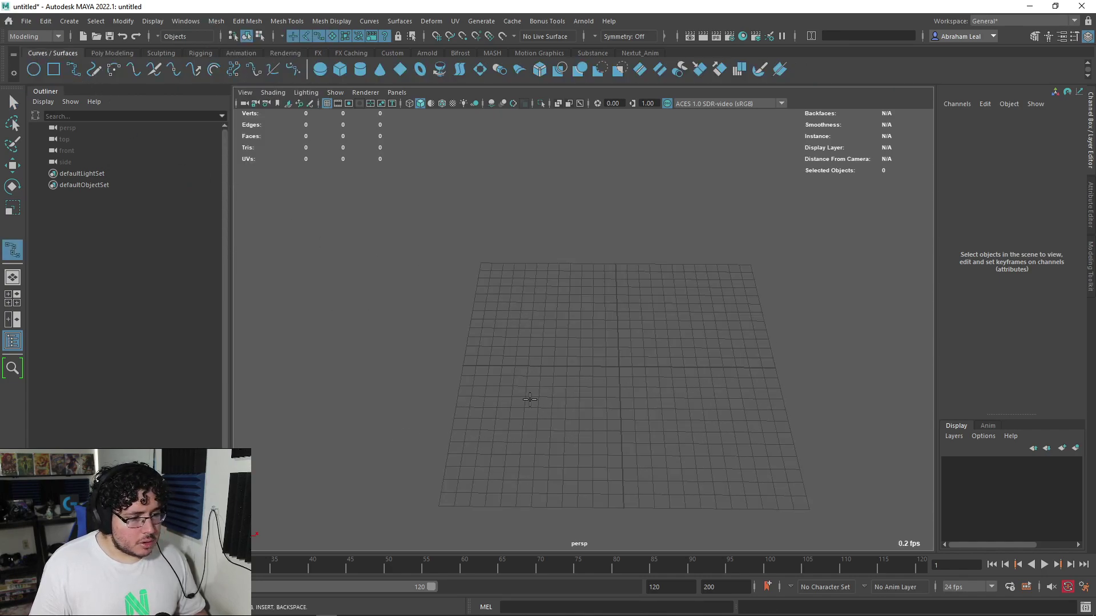
{"action": "mouse_move", "coordinate": [510, 415]}
{"action": "left_mouse_down"}
{"action": "mouse_move", "coordinate": [631, 312]}
{"action": "mouse_move", "coordinate": [687, 315]}
{"action": "mouse_move", "coordinate": [688, 206]}
{"action": "mouse_move", "coordinate": [759, 157]}
{"action": "left_mouse_up"}
{"action": "key", "text": "q"}
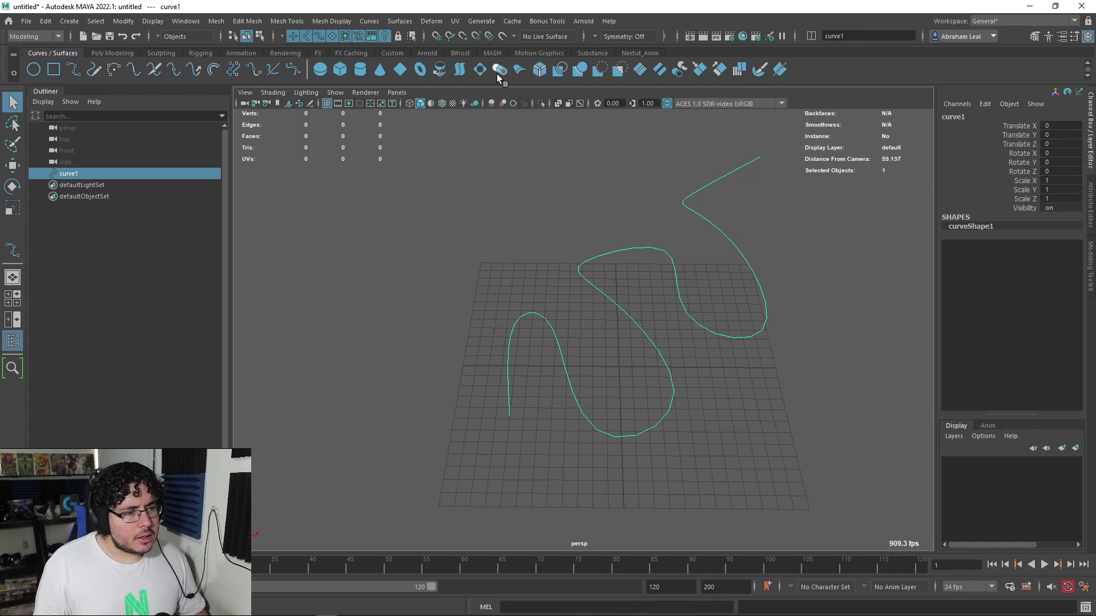
{"action": "left_click", "coordinate": [399, 21]}
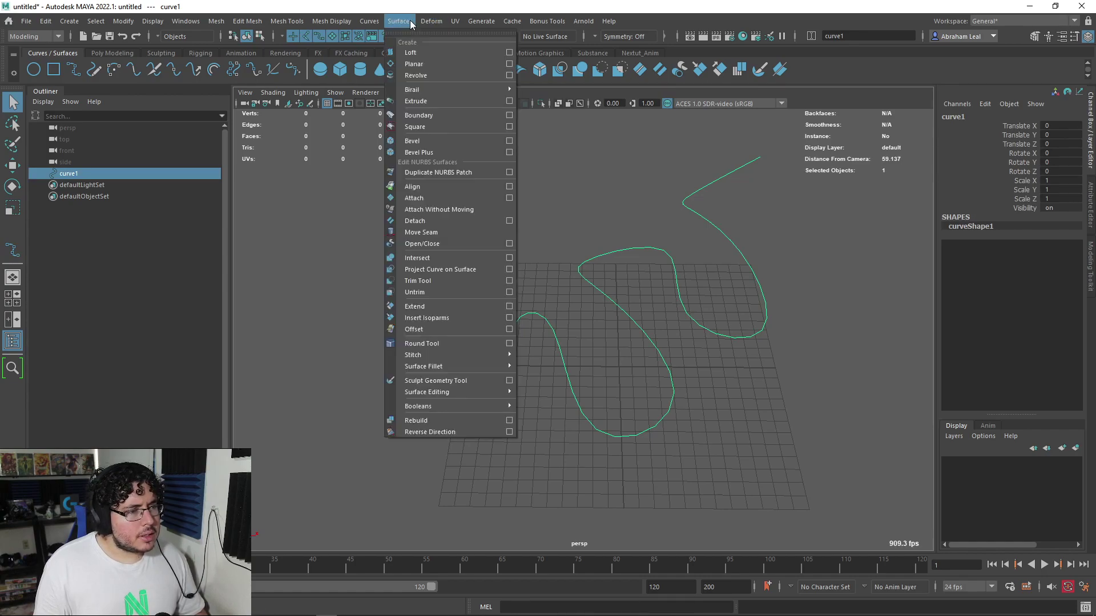
{"action": "left_click", "coordinate": [555, 186]}
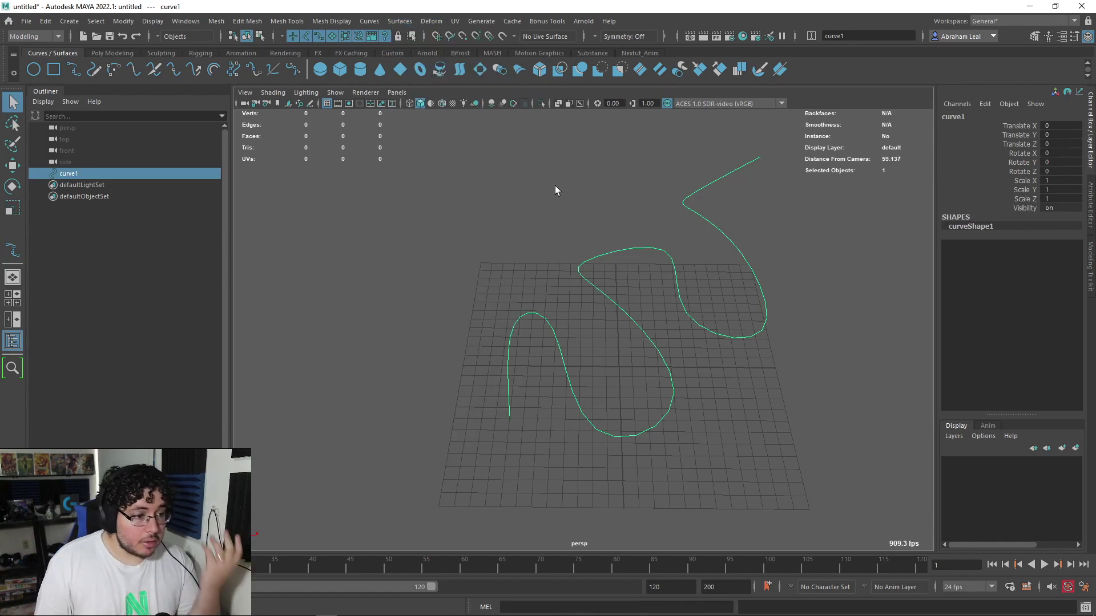
{"action": "left_click", "coordinate": [555, 186]}
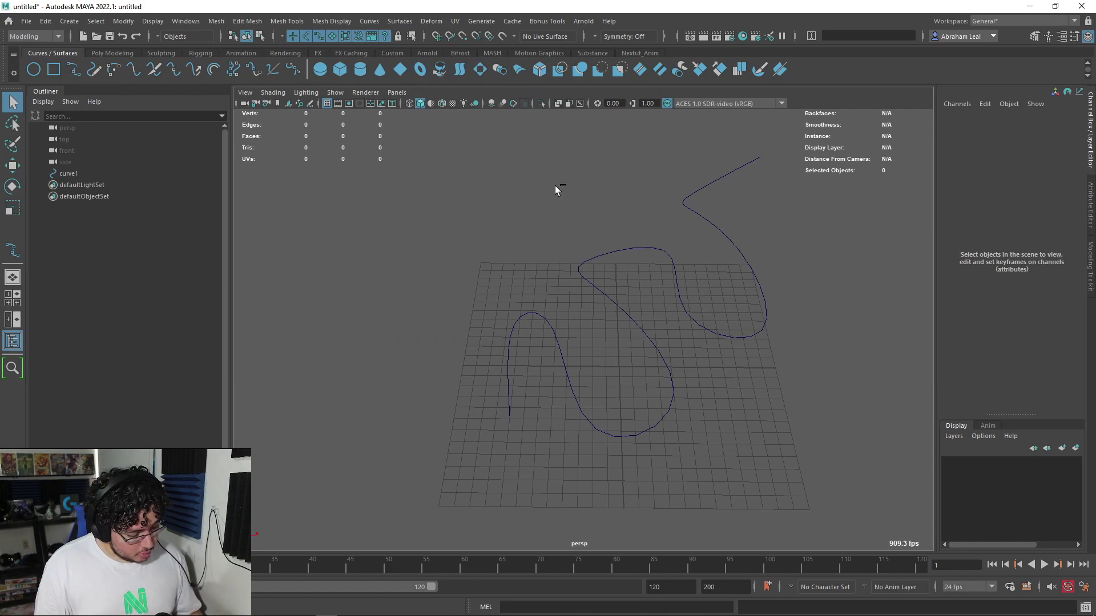
- Search the MEL commands for "curve" and browse the matching commands
{"action": "key", "text": "ctrl+f"}
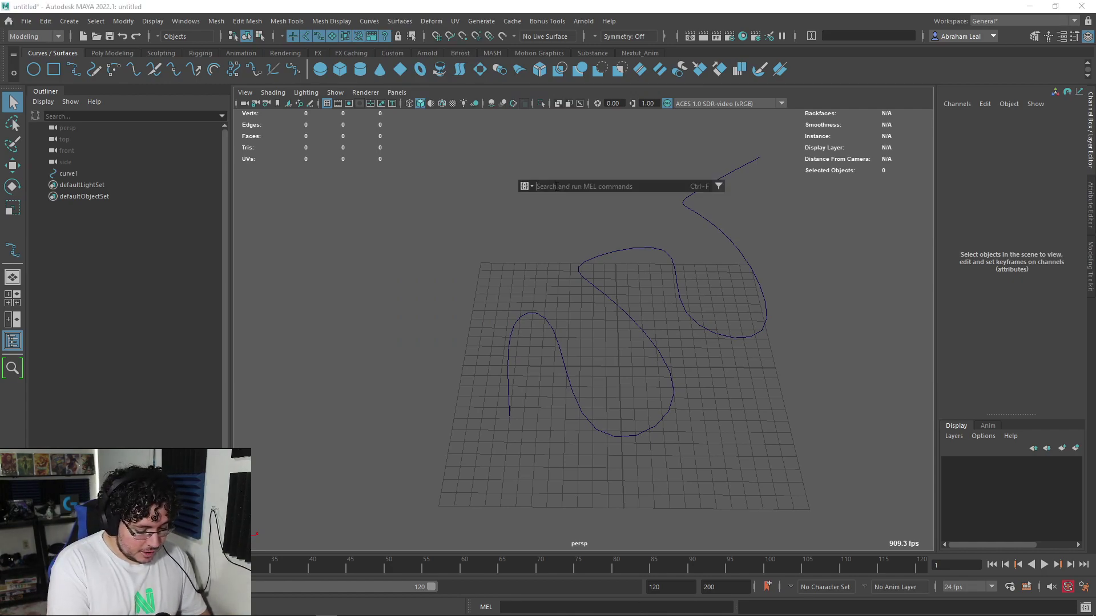
{"action": "type", "text": "curve"}
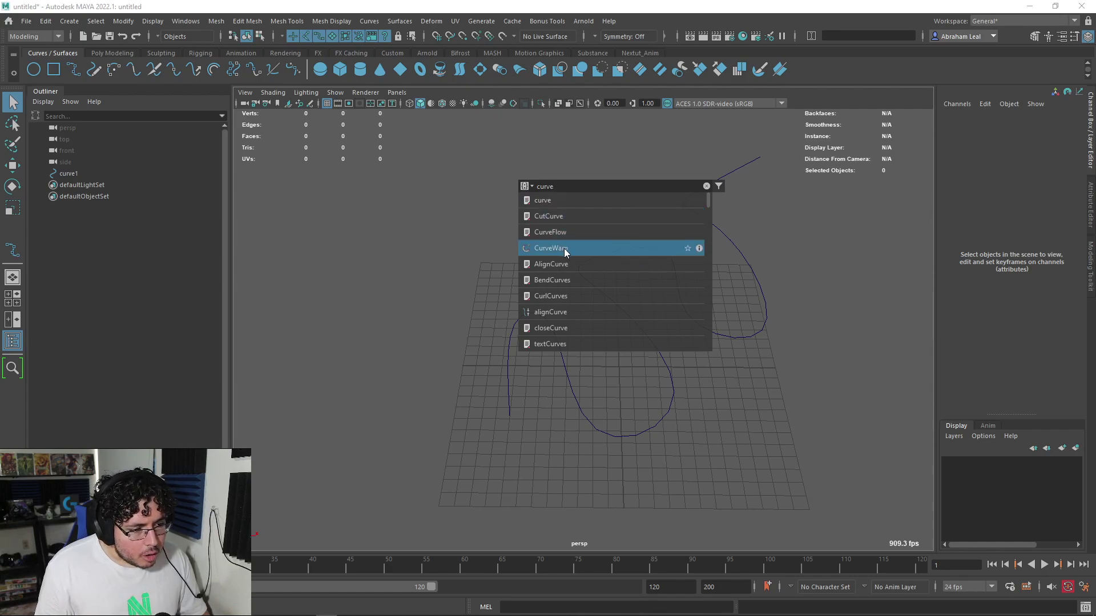
{"action": "scroll", "coordinate": [573, 289], "scroll_direction": "down", "scroll_amount": 5}
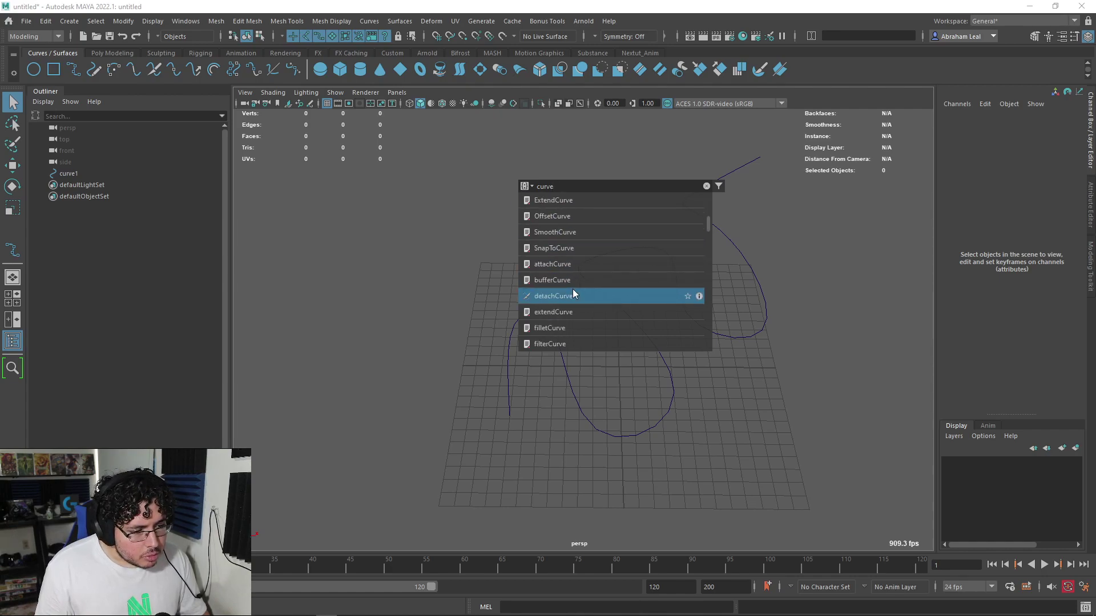
{"action": "scroll", "coordinate": [586, 283], "scroll_direction": "down", "scroll_amount": 5}
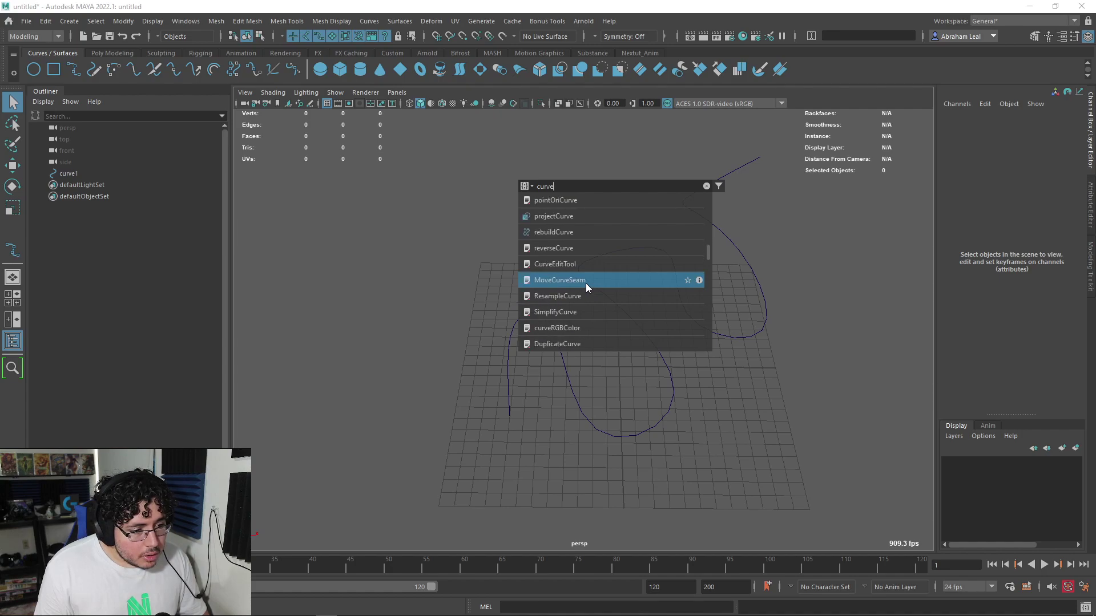
{"action": "scroll", "coordinate": [585, 283], "scroll_direction": "down", "scroll_amount": 5}
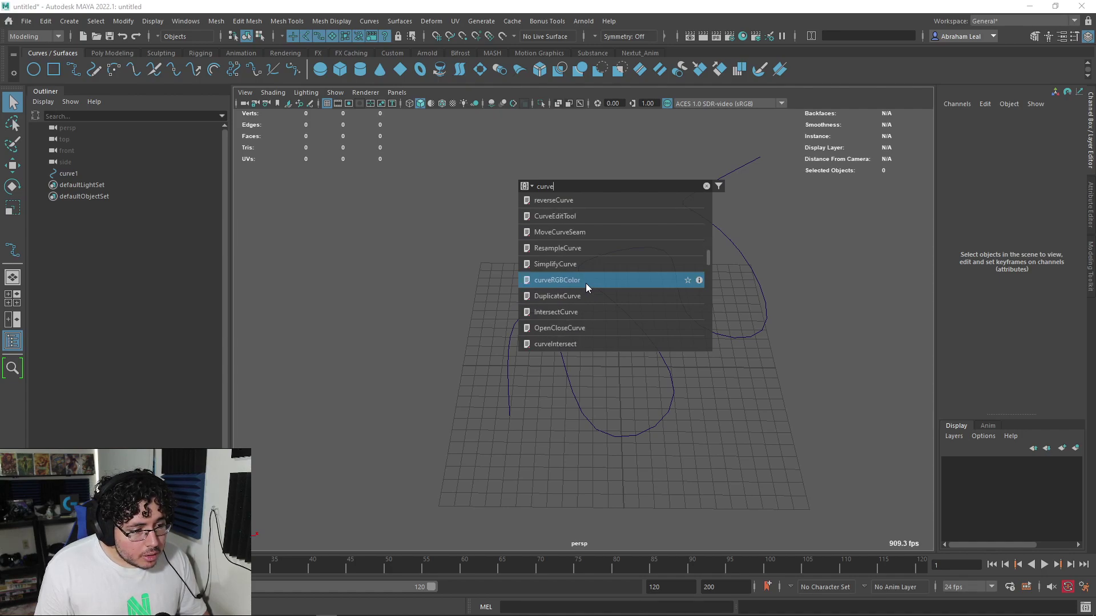
{"action": "scroll", "coordinate": [585, 283], "scroll_direction": "down", "scroll_amount": 6}
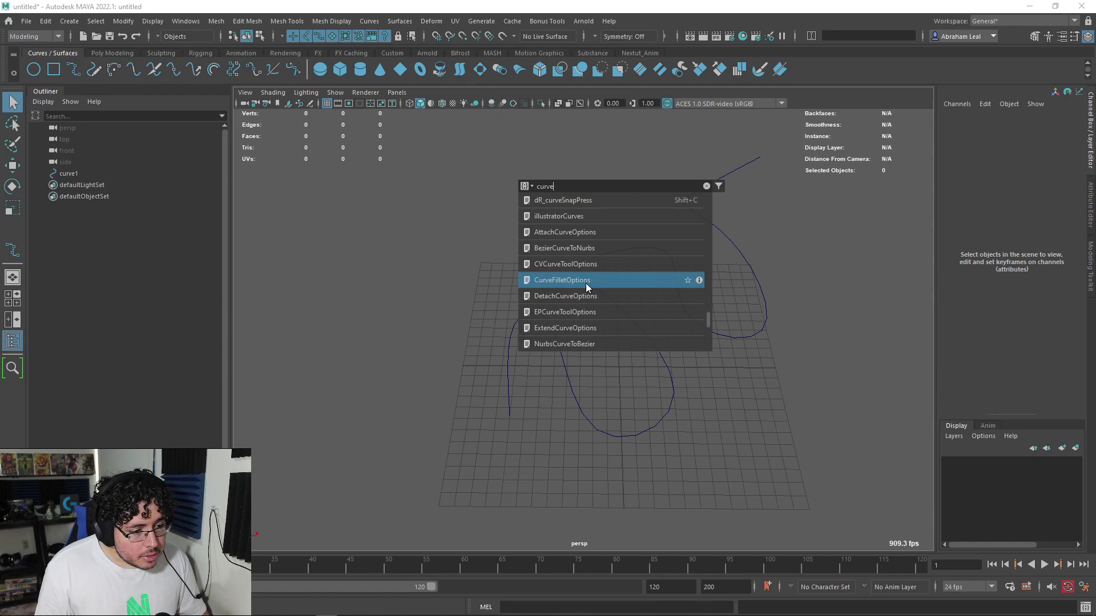
{"action": "scroll", "coordinate": [585, 283], "scroll_direction": "up", "scroll_amount": 15}
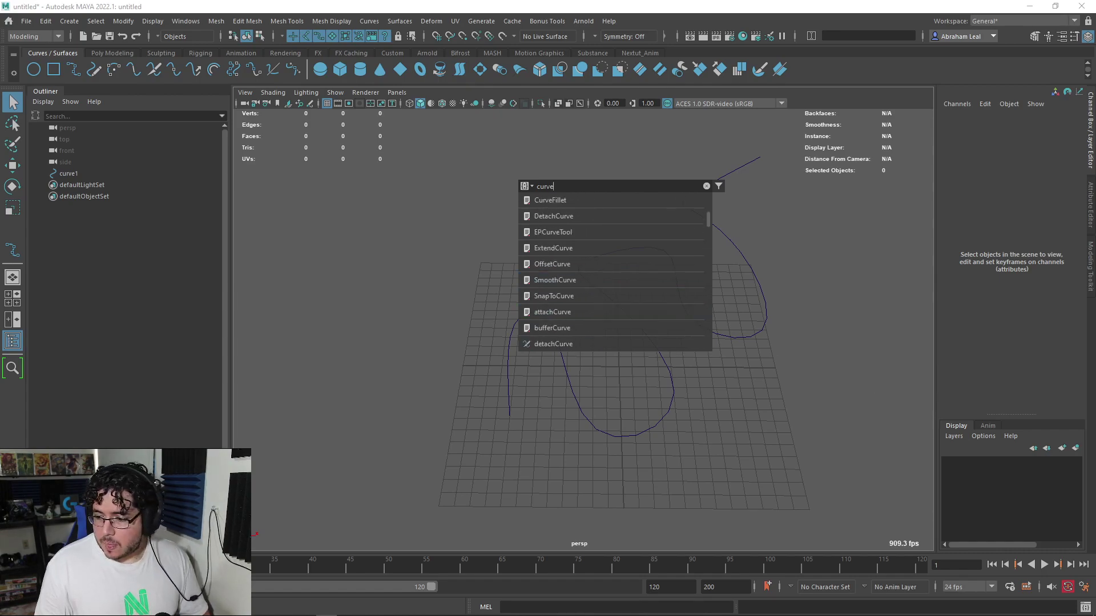
{"action": "key", "text": "Escape"}
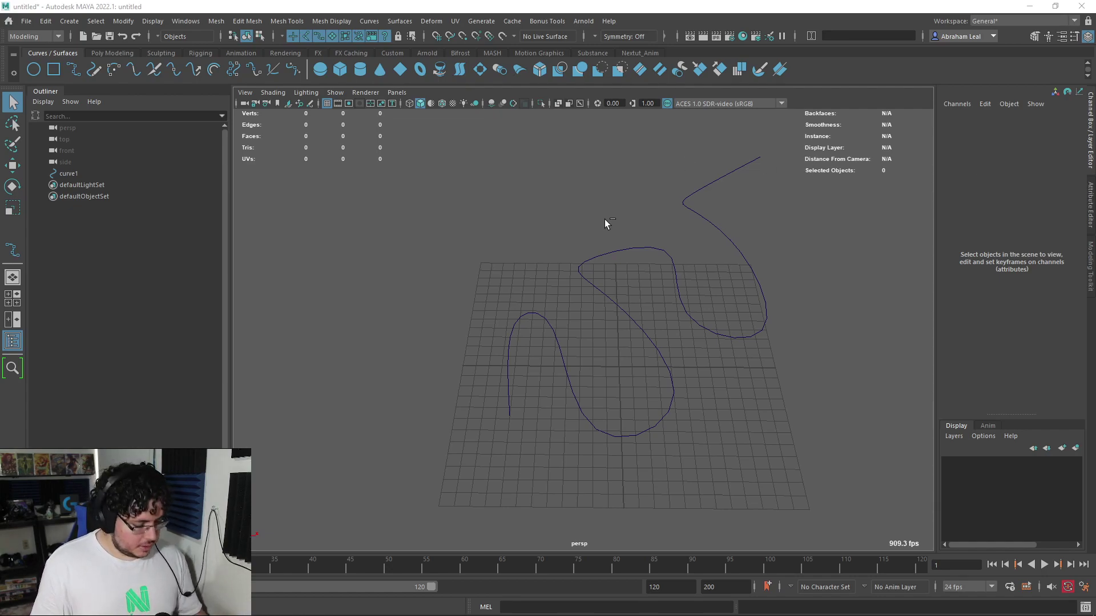
- Select the drawn curve and search the MEL commands for "sweep mesh"
{"action": "left_click_drag", "start_coordinate": [549, 255], "coordinate": [535, 314]}
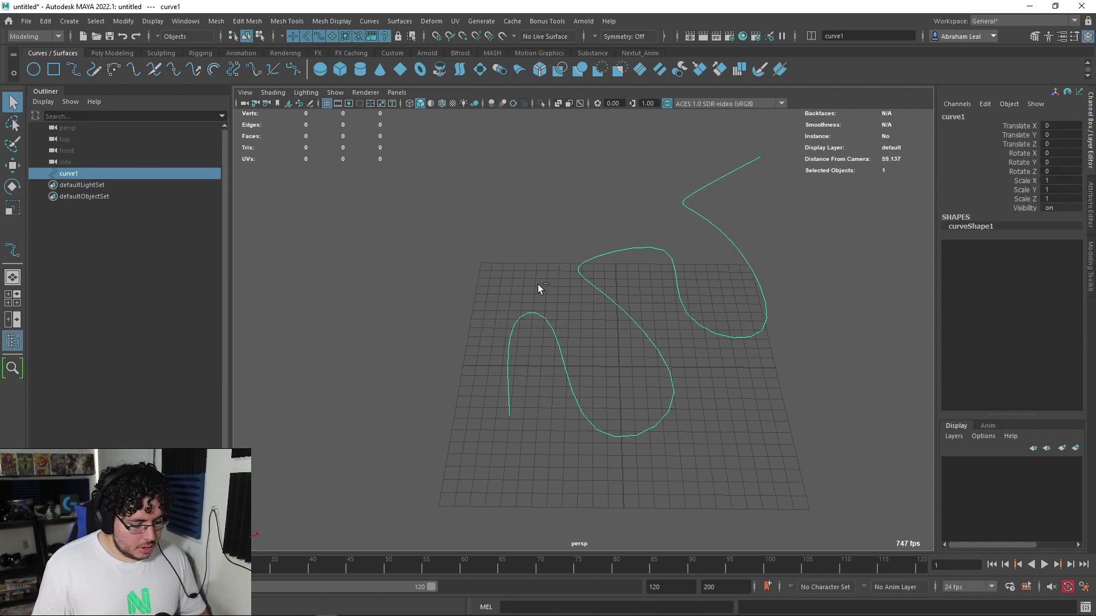
{"action": "key", "text": "ctrl+f"}
{"action": "type", "text": "sweep"}
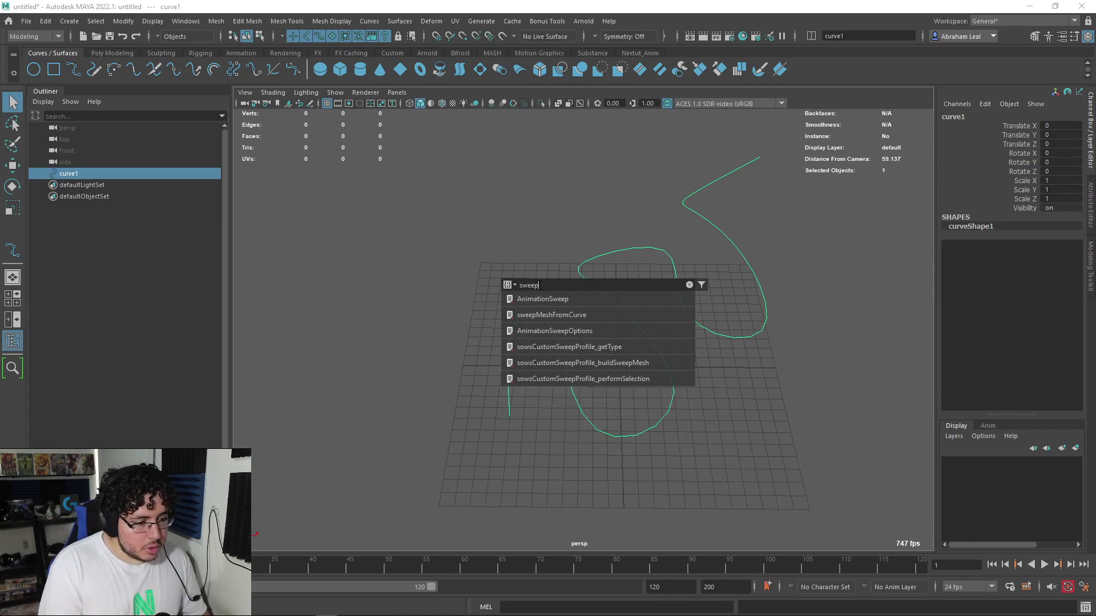
{"action": "type", "text": " mesh"}
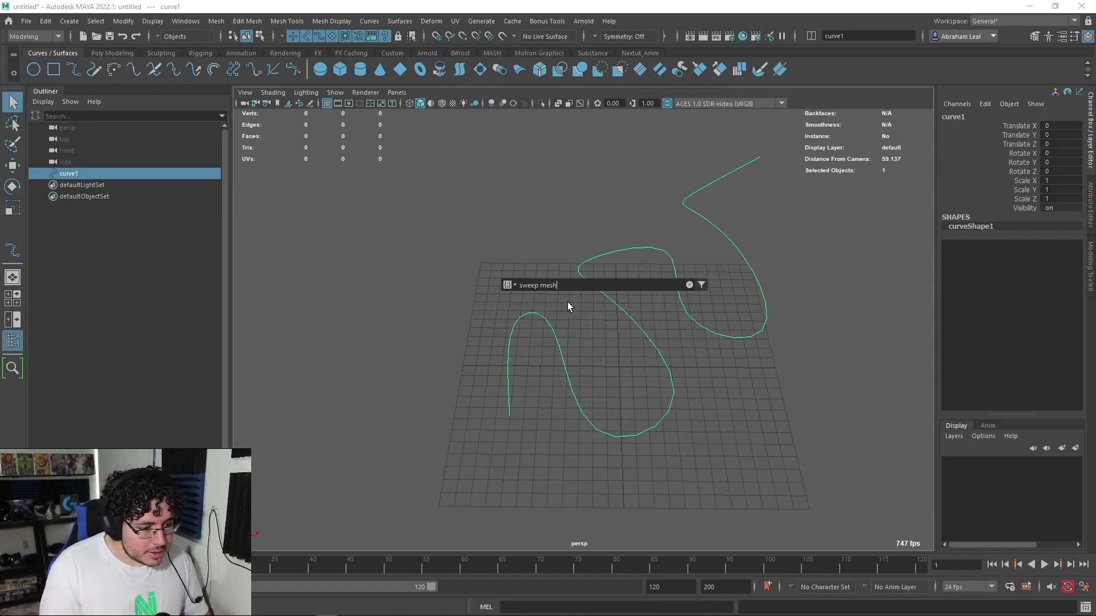
{"action": "left_click", "coordinate": [567, 303]}
- Switch the command search mode from MEL to general tools and commands, and look for "sweep mesh"
{"action": "key", "text": "ctrl+f"}
{"action": "left_click", "coordinate": [521, 320]}
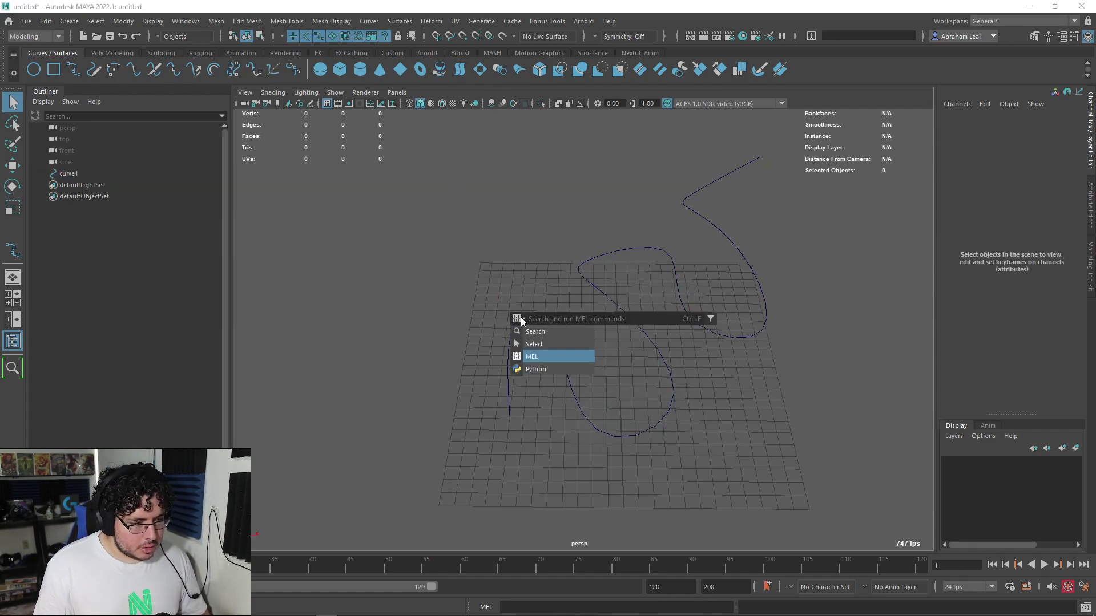
{"action": "left_click", "coordinate": [526, 332]}
{"action": "type", "text": "sweep"}
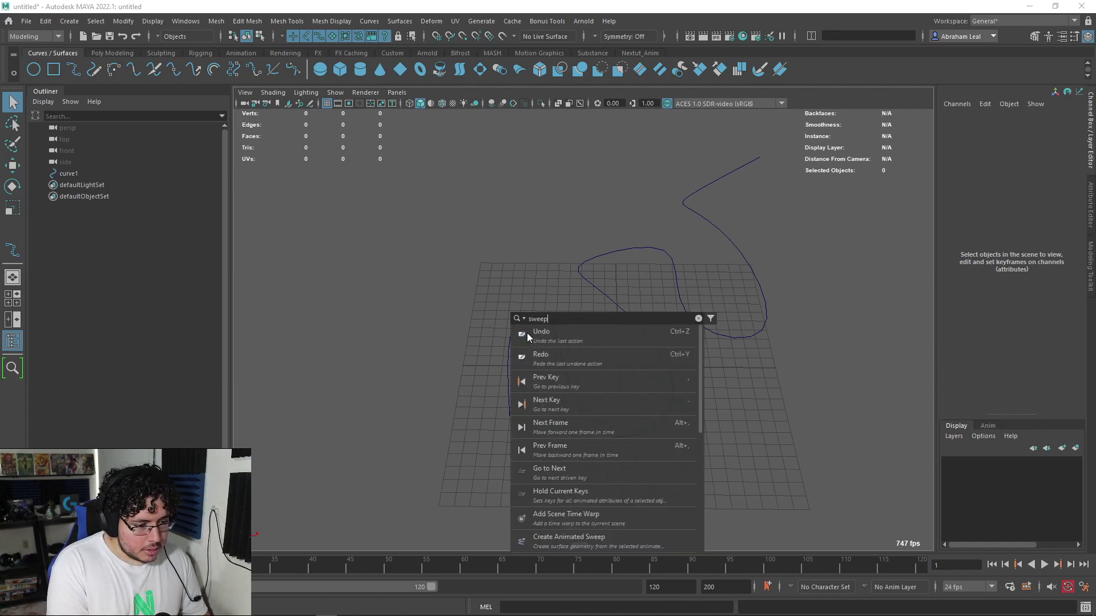
{"action": "type", "text": " mesh"}
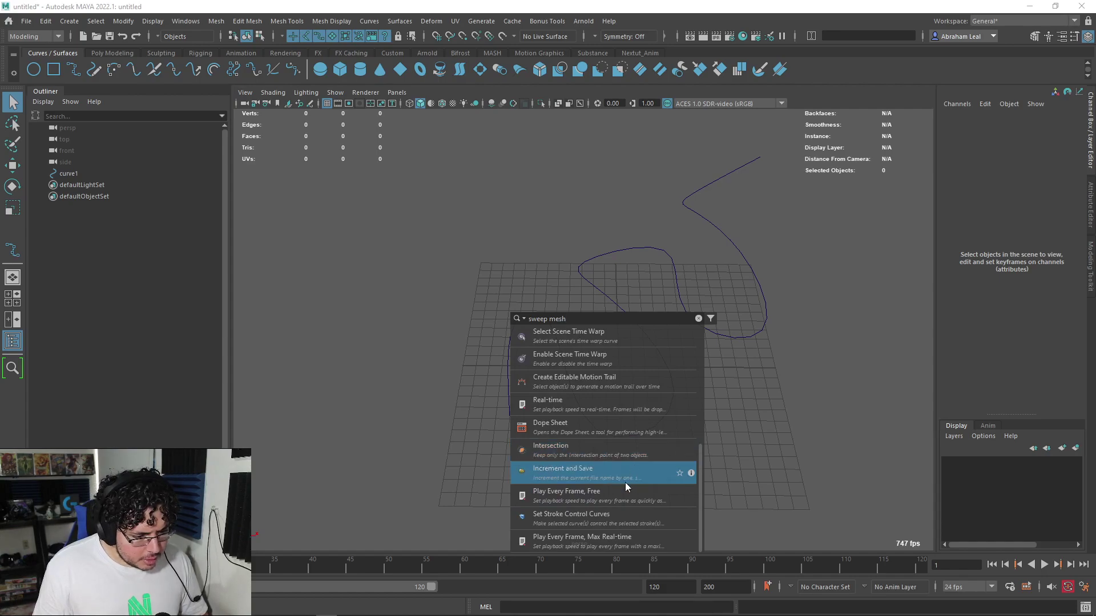
{"action": "key", "text": "Escape"}
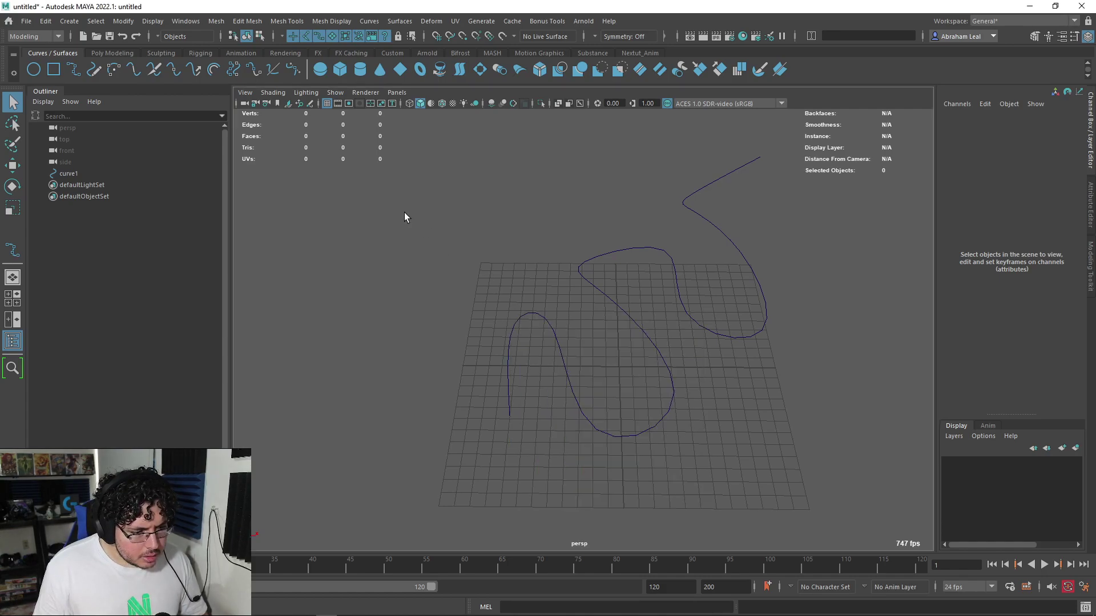
- Find the sweep.mll plug-in in the Plug-in Manager and have it set to Loaded and Auto load
{"action": "left_click", "coordinate": [186, 20]}
{"action": "left_click", "coordinate": [239, 156]}
{"action": "left_click", "coordinate": [186, 22]}
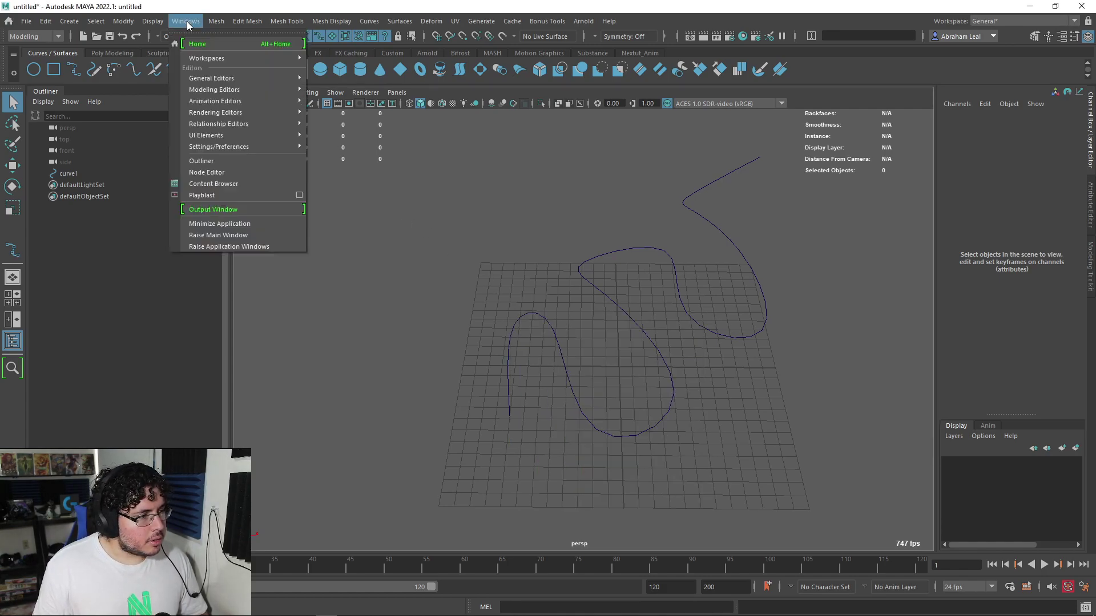
{"action": "mouse_move", "coordinate": [257, 147]}
{"action": "left_click", "coordinate": [364, 228]}
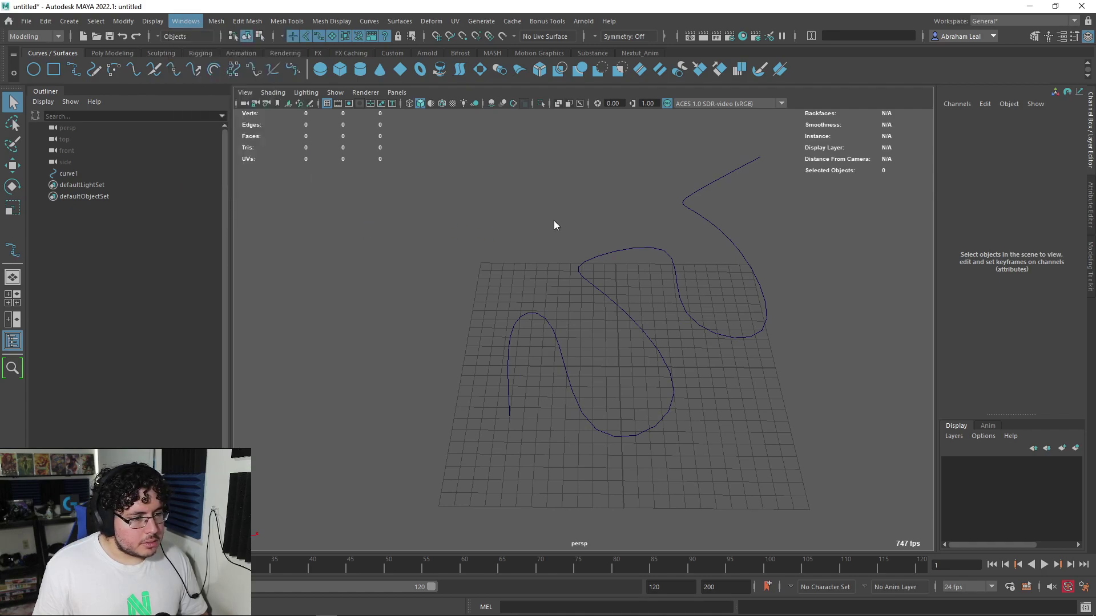
{"action": "left_click", "coordinate": [464, 82]}
{"action": "type", "text": "sweep"}
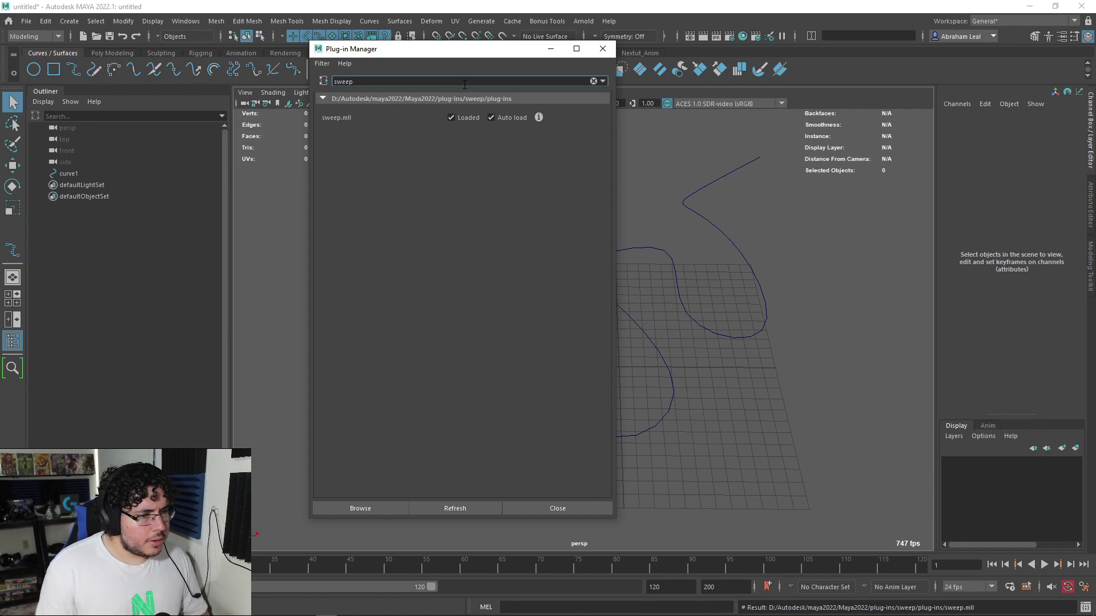
{"action": "left_click", "coordinate": [605, 49]}
- Search the tools and commands for "sweep" and try to run Create Animated Sweep without selecting the curve
{"action": "key", "text": "ctrl+f"}
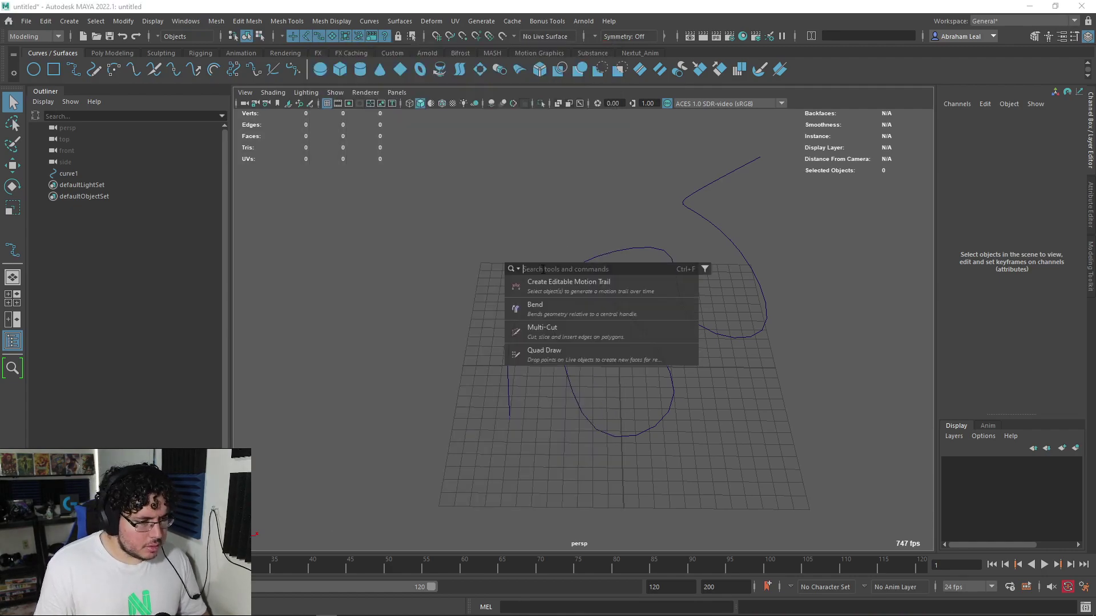
{"action": "type", "text": "sweep"}
{"action": "scroll", "coordinate": [587, 355], "scroll_direction": "down", "scroll_amount": 6}
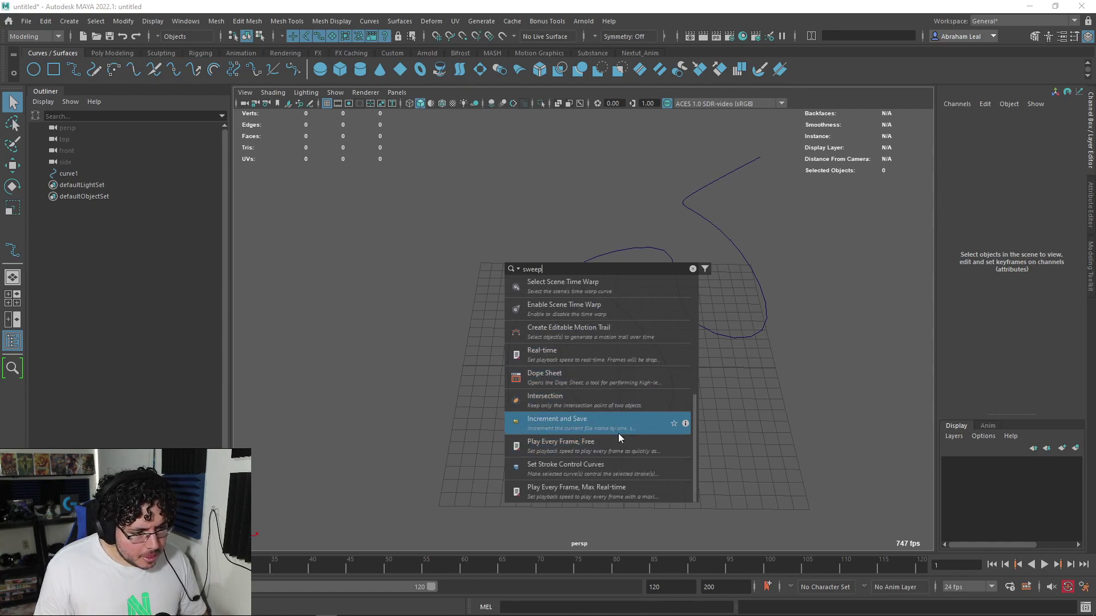
{"action": "scroll", "coordinate": [567, 427], "scroll_direction": "up", "scroll_amount": 1}
{"action": "scroll", "coordinate": [568, 429], "scroll_direction": "up", "scroll_amount": 3}
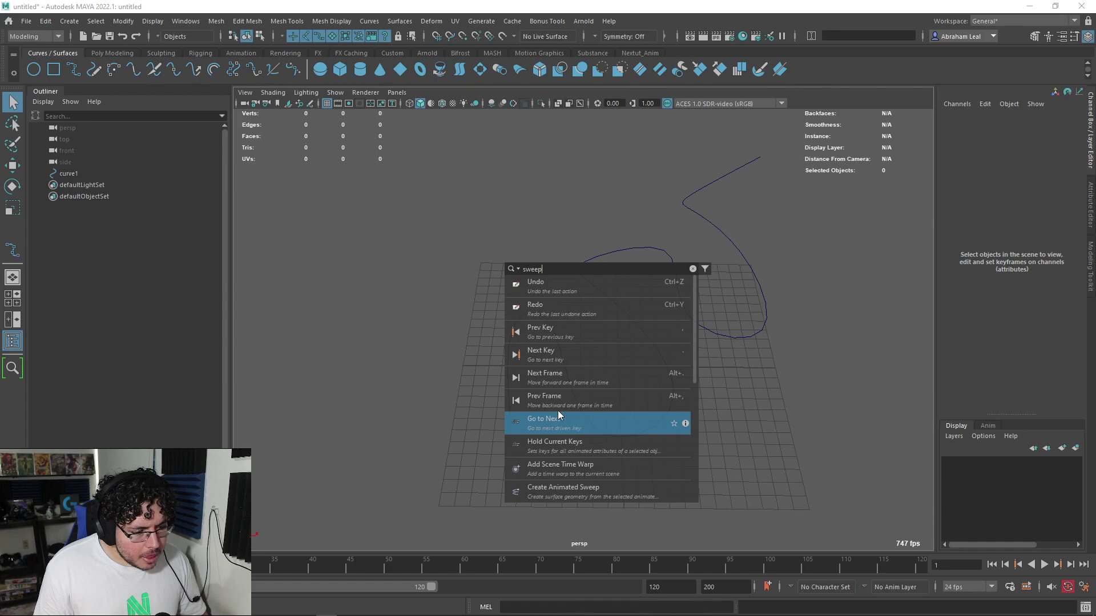
{"action": "left_click", "coordinate": [570, 492]}
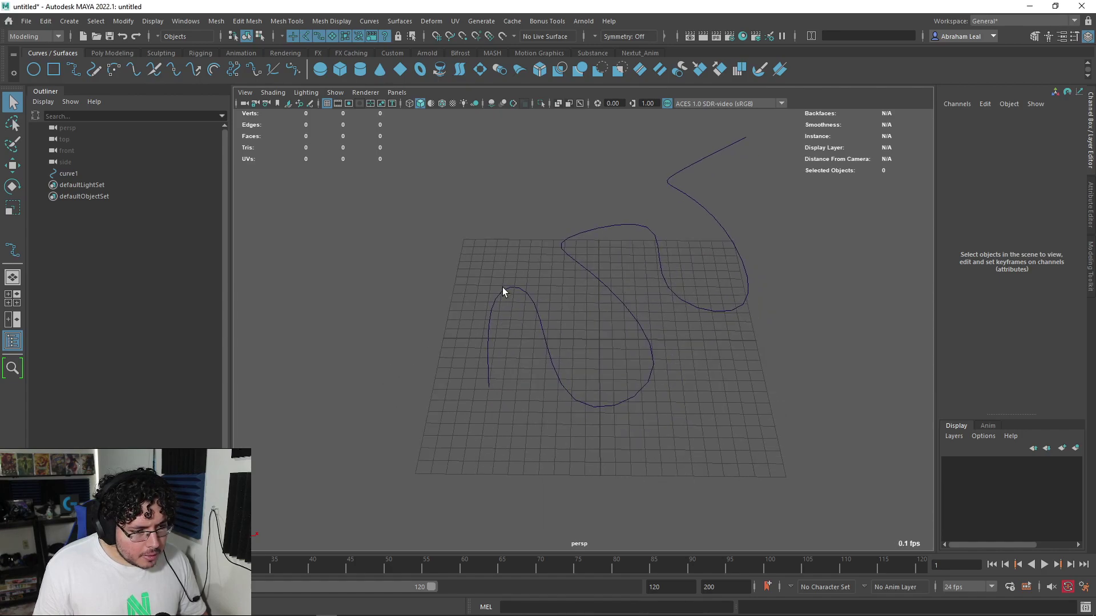
{"action": "key", "text": "ctrl+f"}
{"action": "type", "text": "swee"}
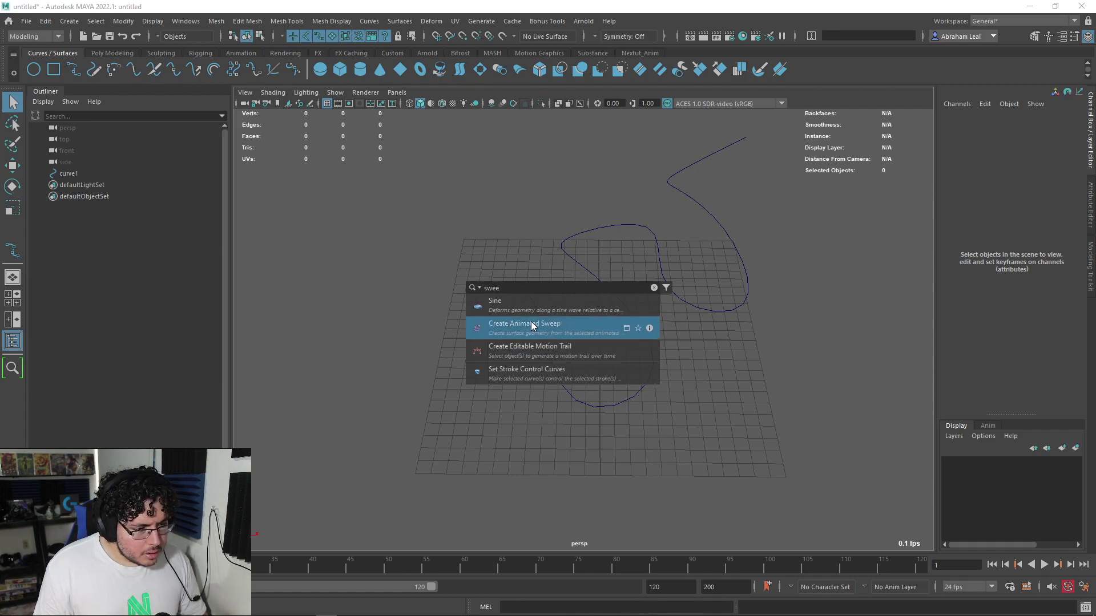
{"action": "left_click", "coordinate": [532, 326]}
- Select the drawn curve, search the tools for "swee" and run Create Animated Sweep on it
{"action": "left_click", "coordinate": [561, 272]}
{"action": "key", "text": "ctrl+f"}
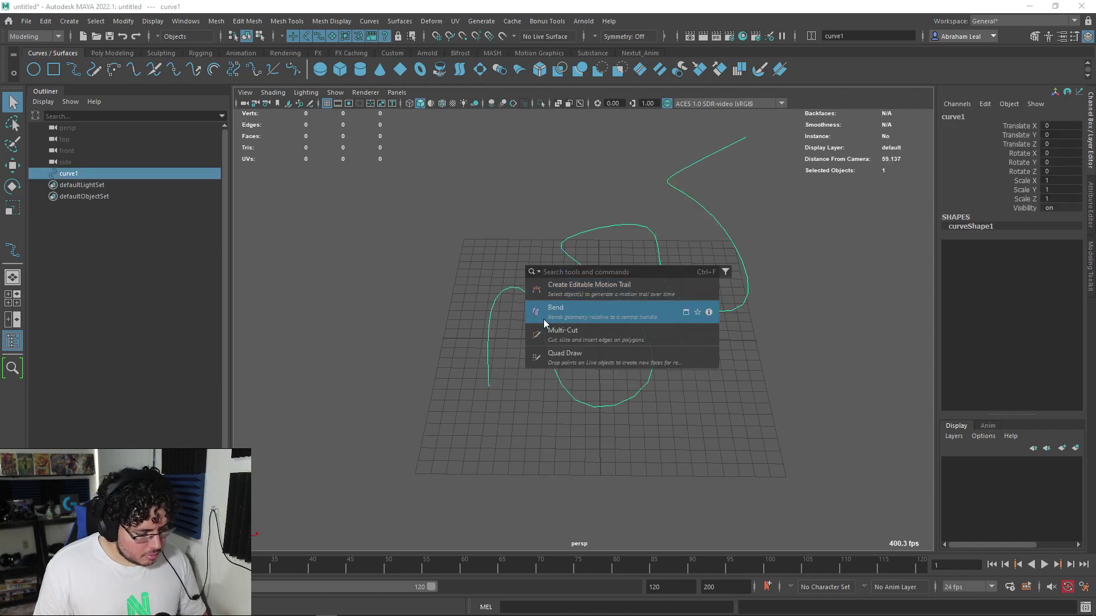
{"action": "type", "text": "swee"}
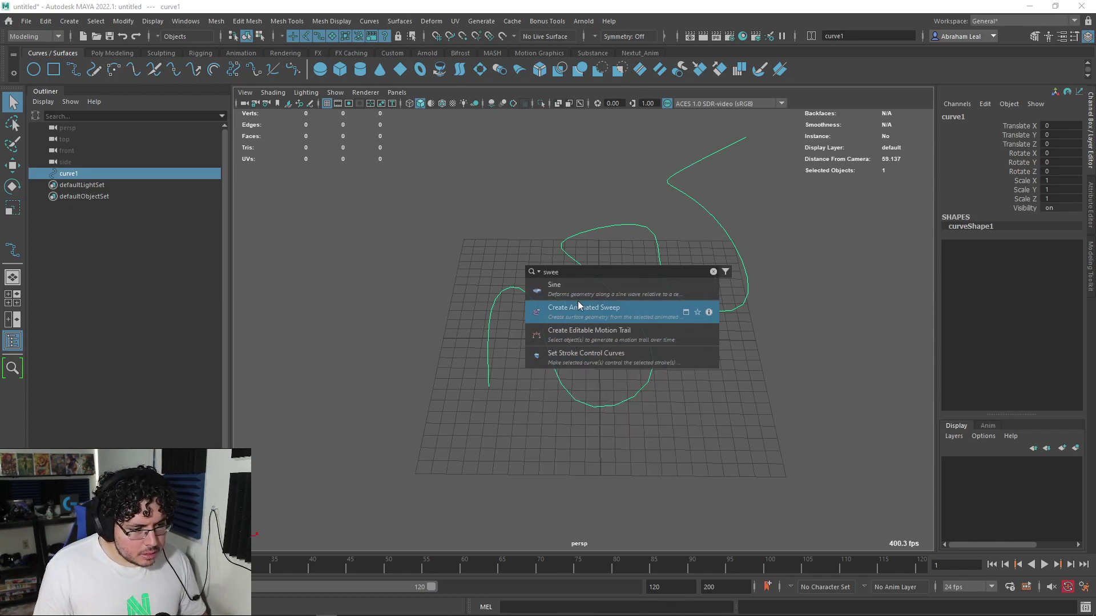
{"action": "left_click", "coordinate": [579, 306]}
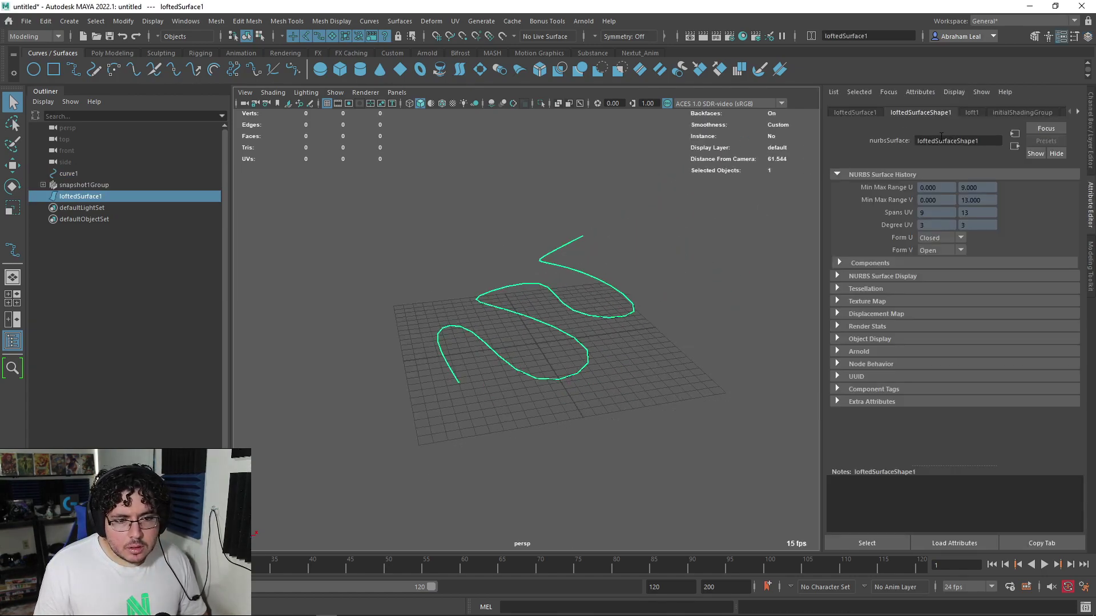
- Examine the lofted surface's loft, shading group, shape and transform attributes, and inspect the surface up close
{"action": "left_click", "coordinate": [972, 112]}
{"action": "left_click", "coordinate": [1020, 112]}
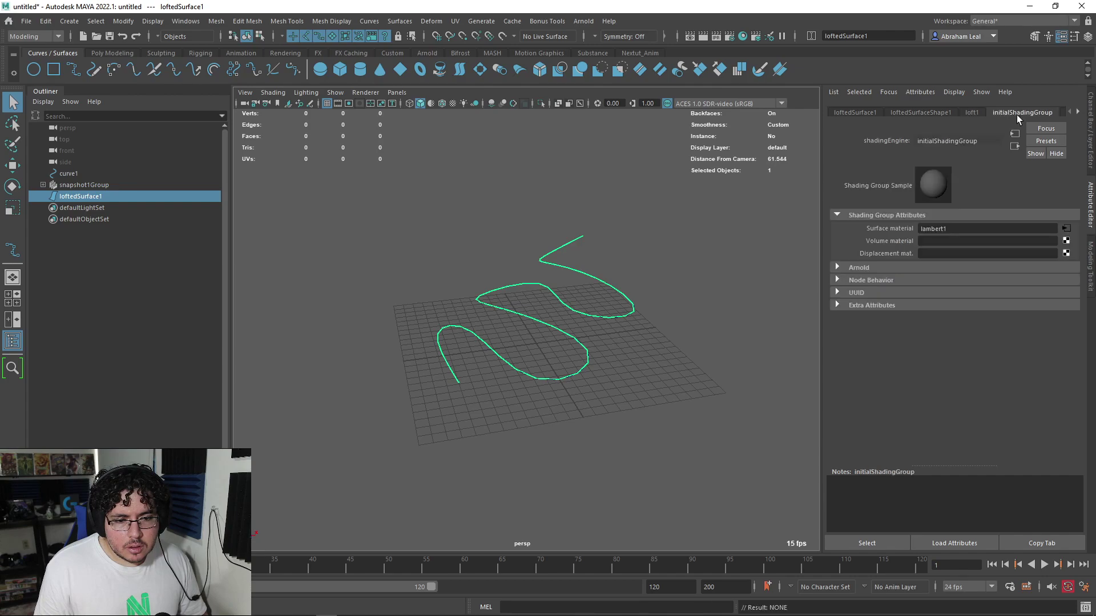
{"action": "left_click", "coordinate": [890, 112]}
{"action": "left_click", "coordinate": [865, 113]}
{"action": "left_click_drag", "start_coordinate": [582, 291], "coordinate": [604, 347], "text": "alt"}
{"action": "scroll", "coordinate": [604, 347], "scroll_direction": "up", "scroll_amount": 8}
{"action": "middle_click_drag", "start_coordinate": [604, 347], "coordinate": [620, 291], "text": "alt"}
{"action": "right_click_drag", "start_coordinate": [620, 291], "coordinate": [516, 320], "text": "alt"}
- Clear the animated sweep and its curve from the scene, and create a polygon Platonic solid at the origin
{"action": "key", "text": "ctrl+z"}
{"action": "key", "text": "Delete"}
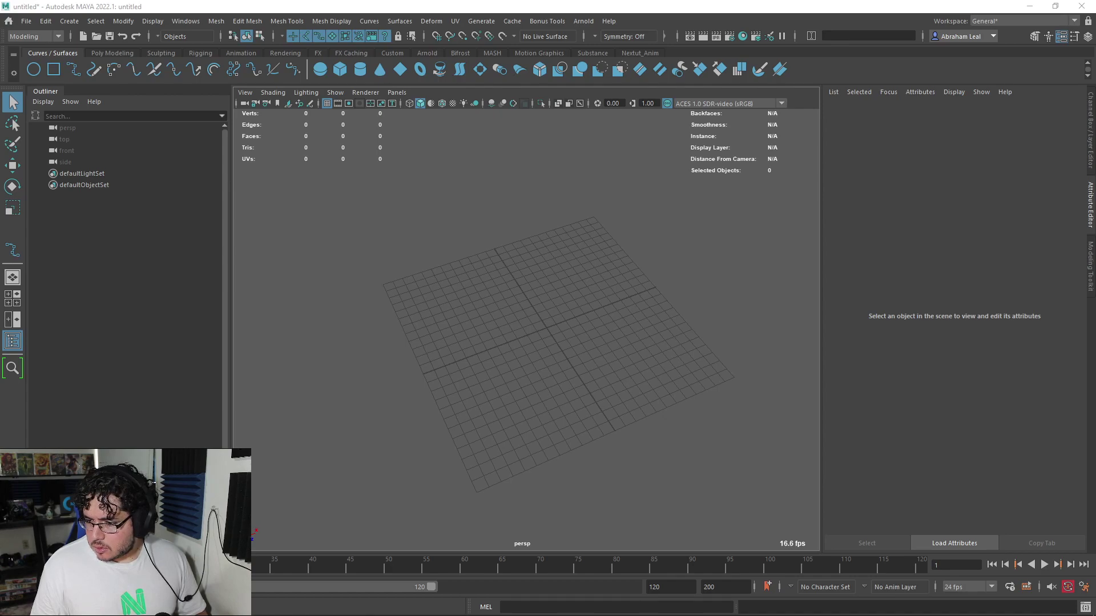
{"action": "left_click", "coordinate": [112, 53]}
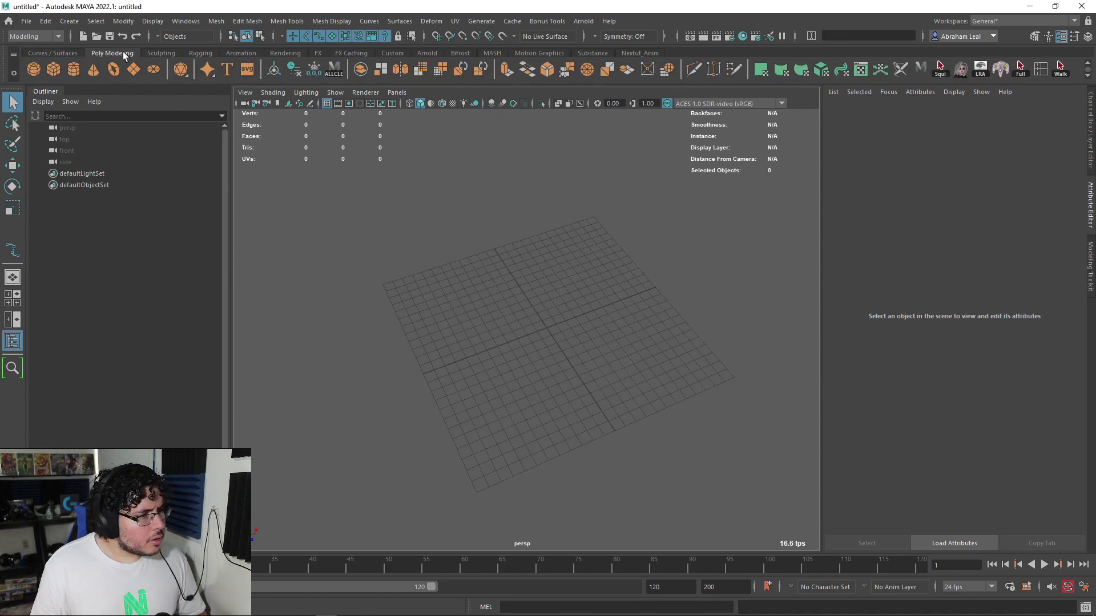
{"action": "left_click", "coordinate": [180, 70]}
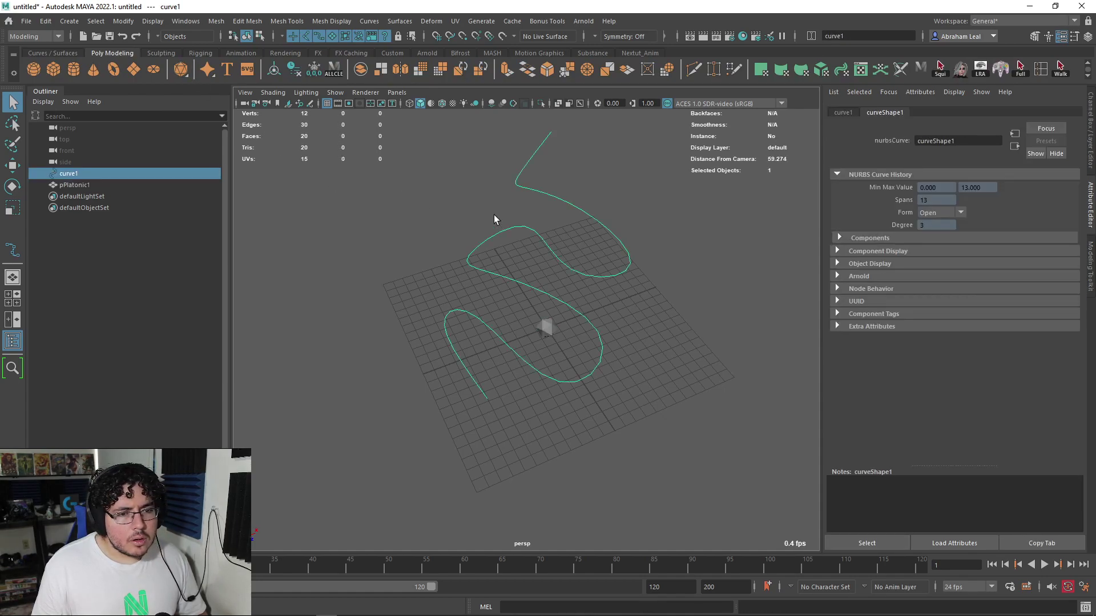
- Delete the remaining curve and the Platonic solid, and check the creation commands for Sweep Mesh
{"action": "left_click_drag", "start_coordinate": [667, 274], "coordinate": [541, 359]}
{"action": "key", "text": "Delete"}
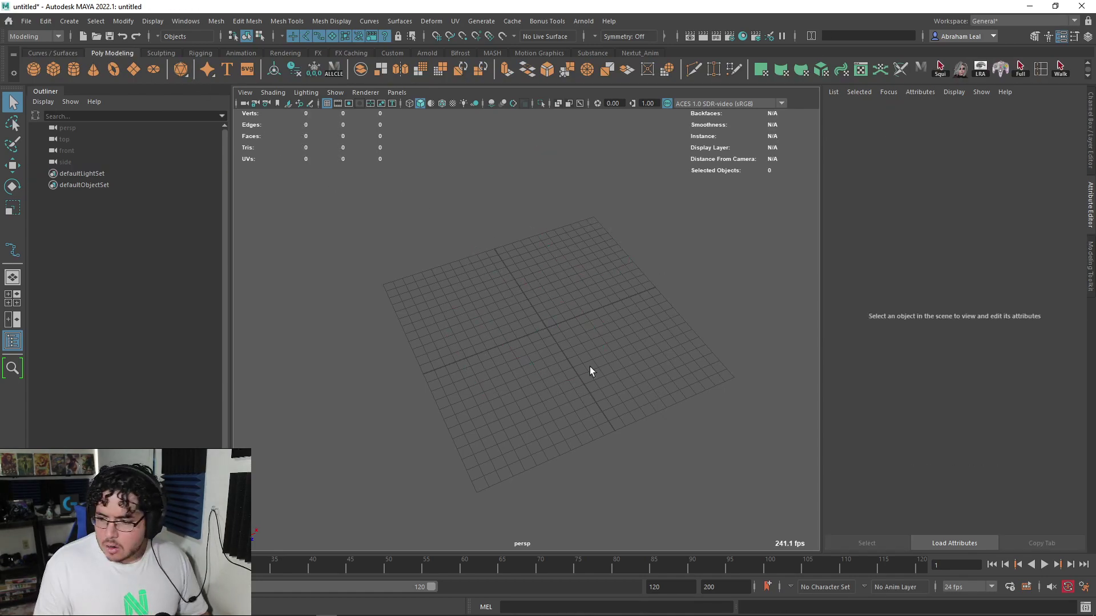
{"action": "left_click", "coordinate": [69, 21]}
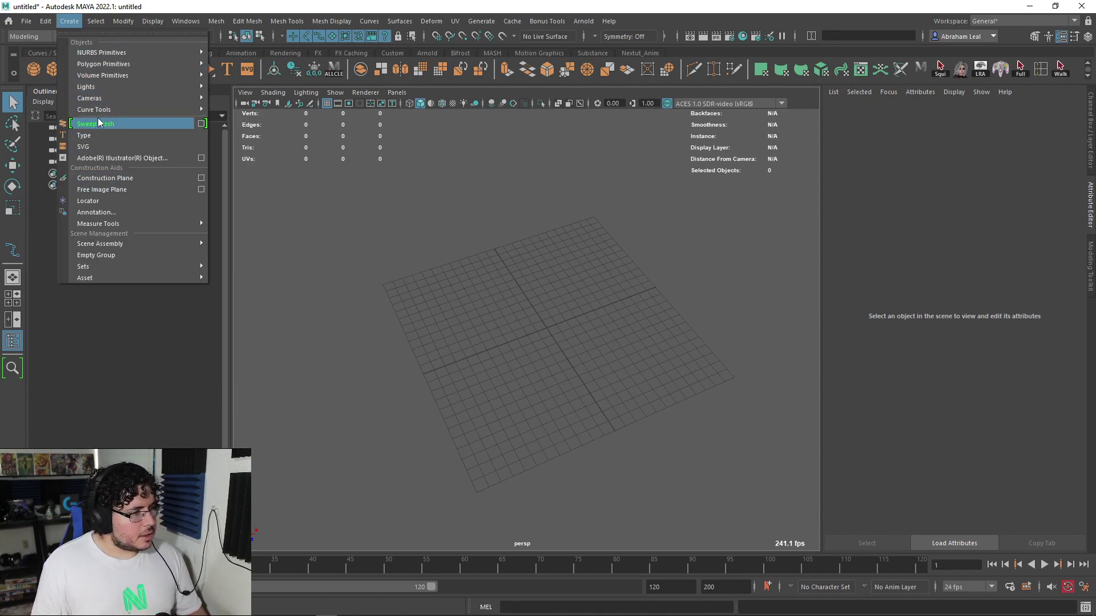
{"action": "mouse_move", "coordinate": [94, 109]}
{"action": "left_click", "coordinate": [424, 191]}
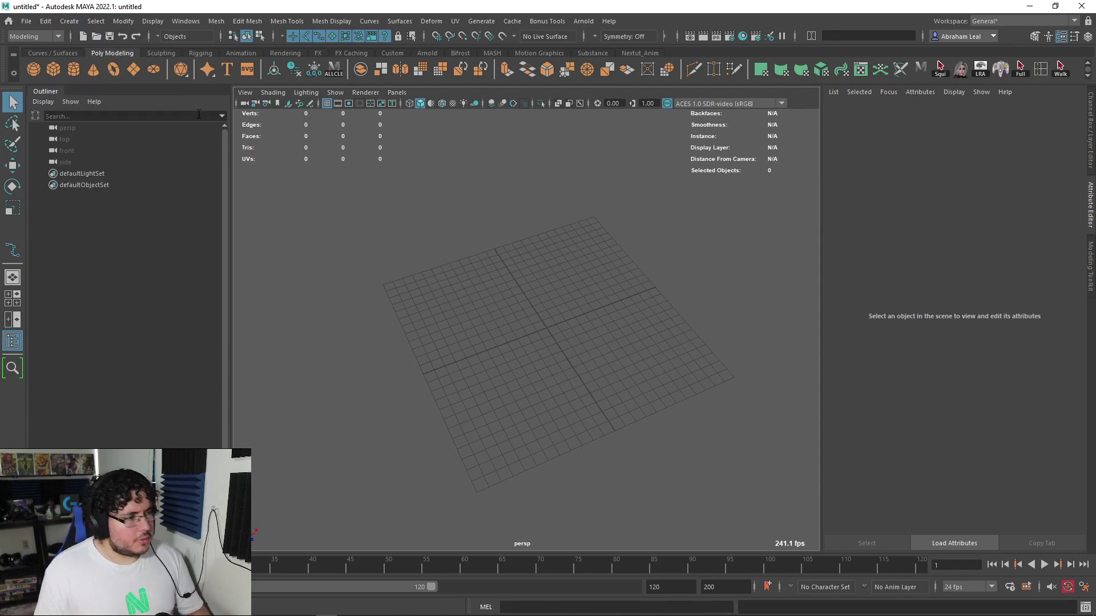
- Draw a winding open curve with several bends across and beyond the grid
{"action": "left_click", "coordinate": [60, 53]}
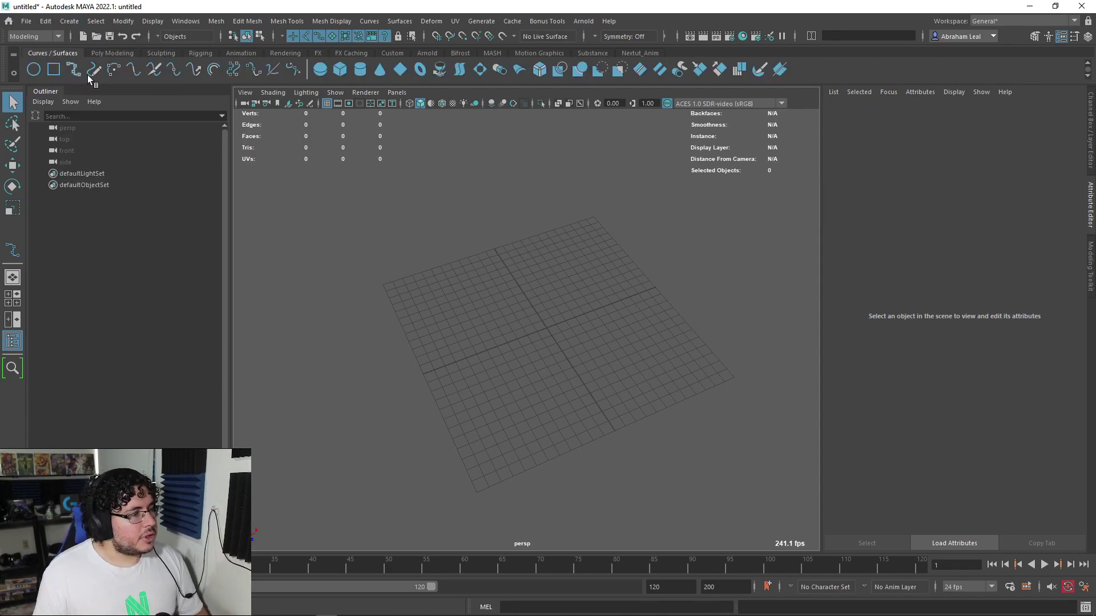
{"action": "left_click", "coordinate": [94, 69]}
{"action": "left_click", "coordinate": [361, 331]}
{"action": "left_click", "coordinate": [424, 265]}
{"action": "left_click", "coordinate": [446, 383]}
{"action": "left_click", "coordinate": [501, 321]}
{"action": "left_click", "coordinate": [593, 311]}
{"action": "left_click", "coordinate": [606, 423]}
{"action": "left_click", "coordinate": [674, 434]}
{"action": "left_click", "coordinate": [597, 203]}
{"action": "left_click", "coordinate": [530, 185]}
{"action": "left_click", "coordinate": [633, 132]}
{"action": "key", "text": "Return"}
{"action": "left_click_drag", "start_coordinate": [597, 121], "coordinate": [630, 148], "text": "alt"}
{"action": "right_click_drag", "start_coordinate": [501, 286], "coordinate": [517, 272], "text": "alt"}
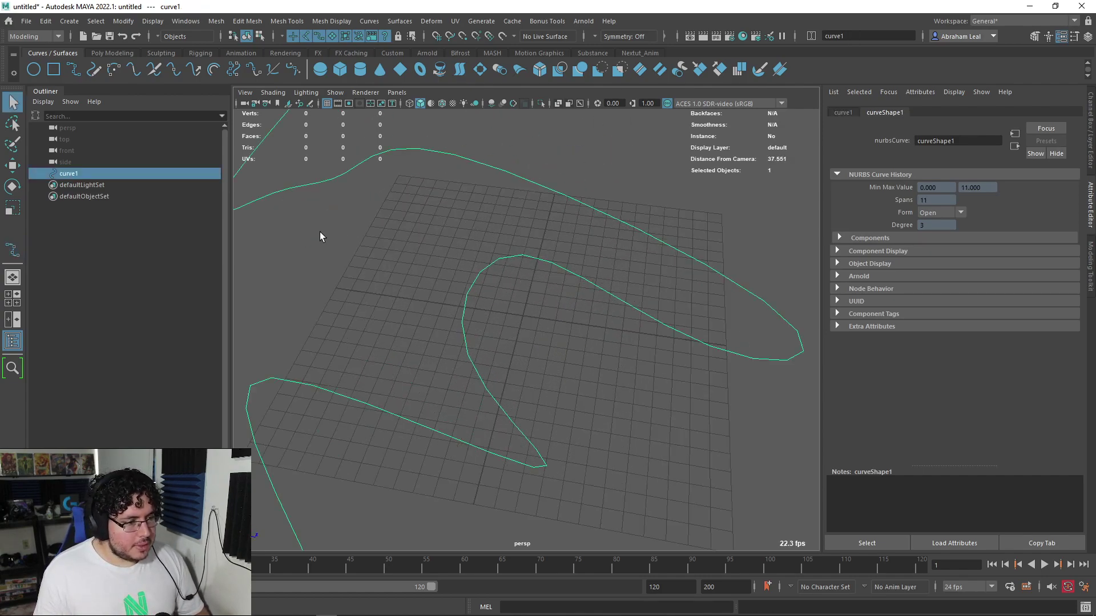
- Create a Sweep Mesh along the winding curve
{"action": "left_click", "coordinate": [47, 23]}
{"action": "mouse_move", "coordinate": [67, 25]}
{"action": "left_click", "coordinate": [96, 123]}
{"action": "left_click_drag", "start_coordinate": [474, 281], "coordinate": [606, 330], "text": "alt"}
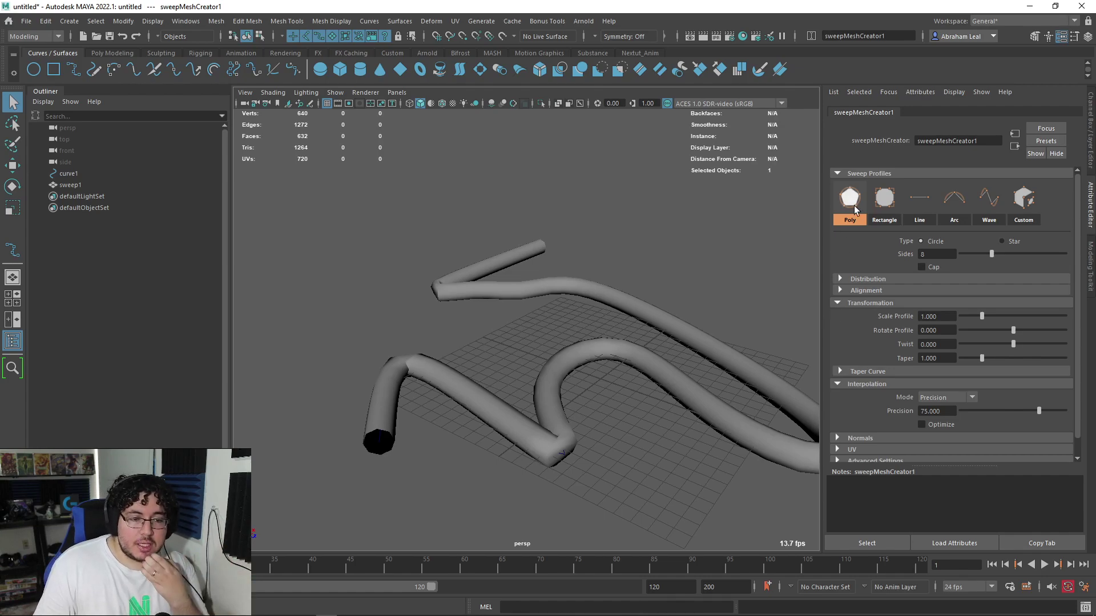
- Select the swept tube and raise its interpolation Precision to 100
{"action": "left_click", "coordinate": [570, 349]}
{"action": "mouse_move", "coordinate": [570, 354]}
{"action": "left_mouse_down", "text": "alt"}
{"action": "mouse_move", "coordinate": [619, 369]}
{"action": "mouse_move", "coordinate": [582, 360]}
{"action": "mouse_move", "coordinate": [577, 346]}
{"action": "left_mouse_up", "text": "alt"}
{"action": "scroll", "coordinate": [582, 359], "scroll_direction": "up", "scroll_amount": 4}
{"action": "middle_click_drag", "start_coordinate": [594, 387], "coordinate": [541, 315], "text": "alt"}
{"action": "left_click_drag", "start_coordinate": [541, 337], "coordinate": [545, 358], "text": "alt"}
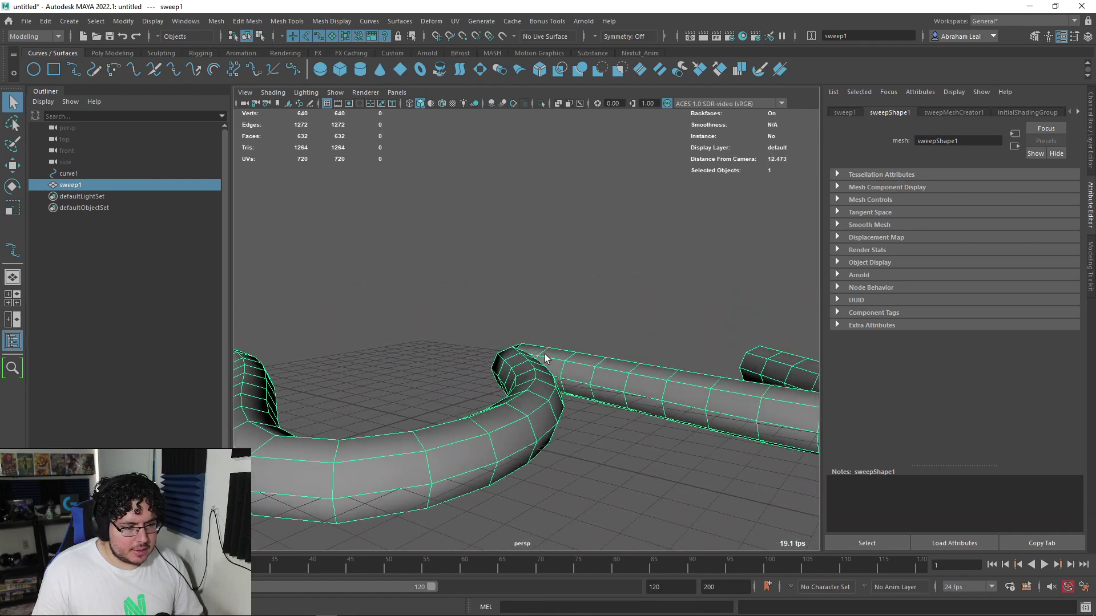
{"action": "left_click", "coordinate": [952, 113]}
{"action": "left_click_drag", "start_coordinate": [639, 269], "coordinate": [661, 301], "text": "alt"}
{"action": "left_click_drag", "start_coordinate": [1034, 410], "coordinate": [1067, 412]}
- Examine the density of the swept tube's edge loops up close around its tight bends
{"action": "left_click_drag", "start_coordinate": [685, 268], "coordinate": [468, 286], "text": "alt"}
{"action": "right_click_drag", "start_coordinate": [682, 306], "coordinate": [717, 422], "text": "alt"}
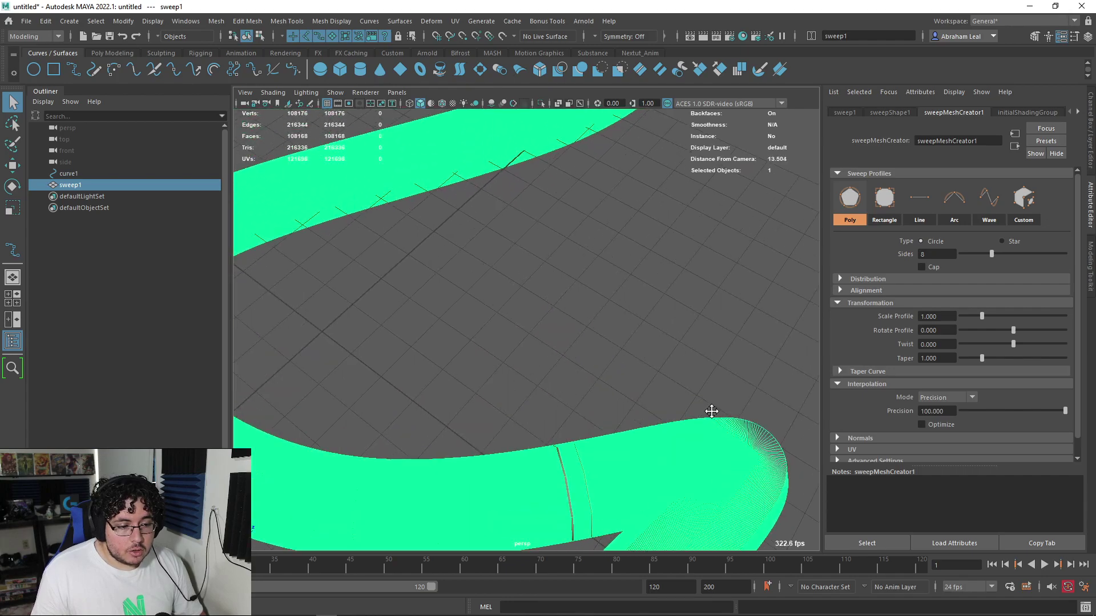
{"action": "middle_click_drag", "start_coordinate": [717, 422], "coordinate": [708, 308], "text": "alt"}
{"action": "right_click_drag", "start_coordinate": [707, 308], "coordinate": [731, 426], "text": "alt"}
{"action": "left_click_drag", "start_coordinate": [731, 426], "coordinate": [746, 399], "text": "alt"}
{"action": "middle_click_drag", "start_coordinate": [746, 399], "coordinate": [566, 344], "text": "alt"}
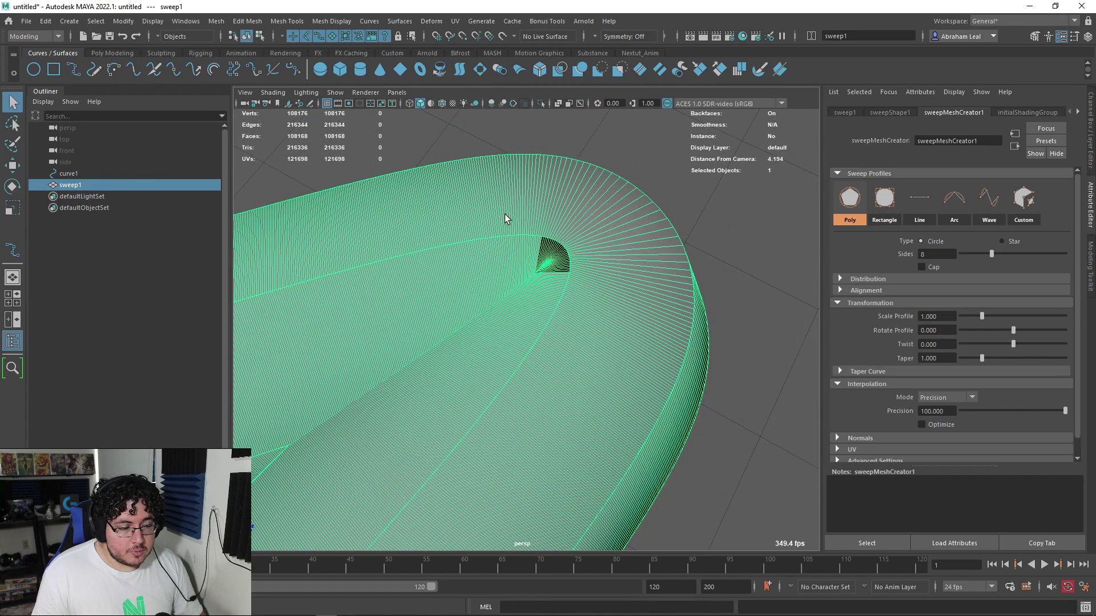
{"action": "right_click_drag", "start_coordinate": [645, 408], "coordinate": [611, 288], "text": "alt"}
{"action": "middle_click_drag", "start_coordinate": [611, 288], "coordinate": [727, 262], "text": "alt"}
{"action": "left_click_drag", "start_coordinate": [727, 261], "coordinate": [670, 220], "text": "alt"}
{"action": "right_click_drag", "start_coordinate": [670, 221], "coordinate": [621, 356], "text": "alt"}
{"action": "left_click_drag", "start_coordinate": [621, 355], "coordinate": [639, 343], "text": "alt"}
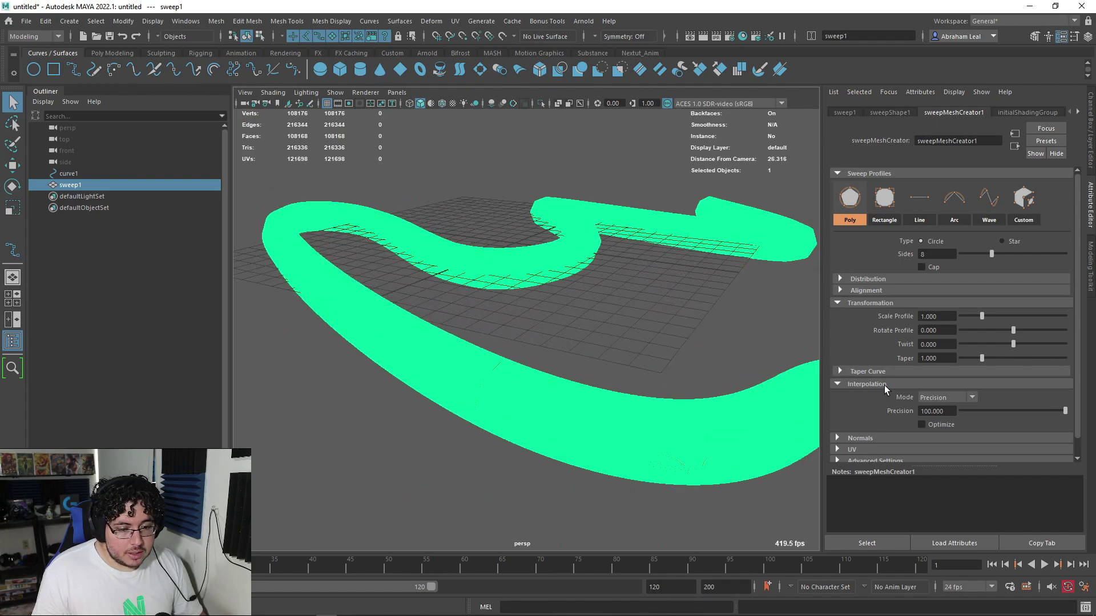
- Enable Optimize for the sweep's interpolation and set its Precision to 95
{"action": "left_click", "coordinate": [921, 425]}
{"action": "scroll", "coordinate": [655, 325], "scroll_direction": "up", "scroll_amount": 6}
{"action": "left_click_drag", "start_coordinate": [554, 274], "coordinate": [536, 296], "text": "alt"}
{"action": "left_click_drag", "start_coordinate": [618, 357], "coordinate": [599, 274], "text": "alt"}
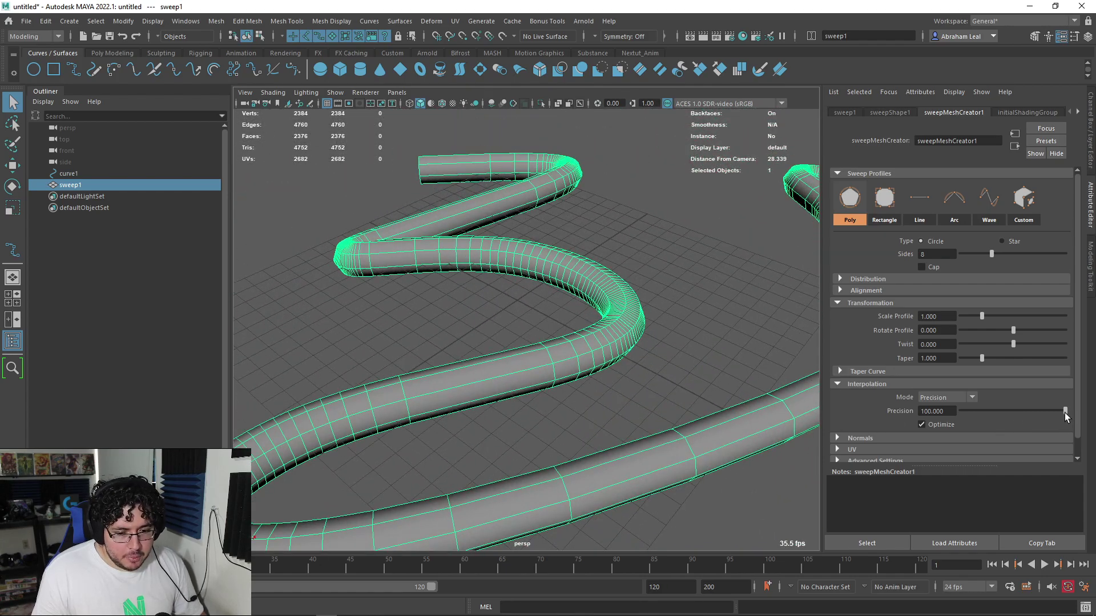
{"action": "left_click_drag", "start_coordinate": [1065, 411], "coordinate": [1062, 411]}
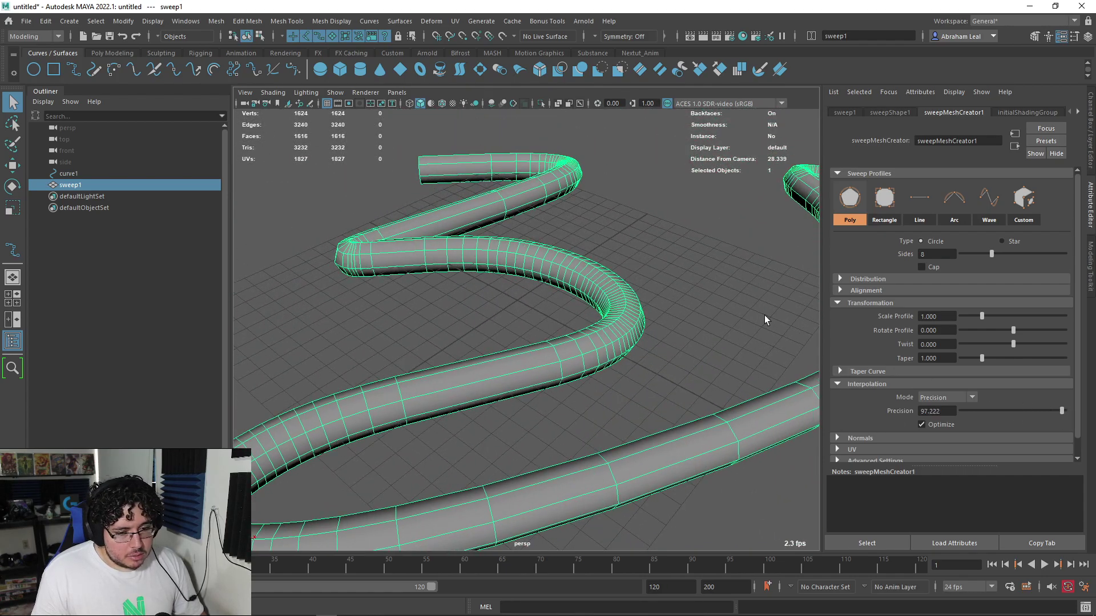
{"action": "left_click_drag", "start_coordinate": [565, 245], "coordinate": [609, 284], "text": "alt"}
{"action": "right_click_drag", "start_coordinate": [608, 284], "coordinate": [668, 331], "text": "alt"}
{"action": "left_click_drag", "start_coordinate": [667, 331], "coordinate": [700, 363], "text": "alt"}
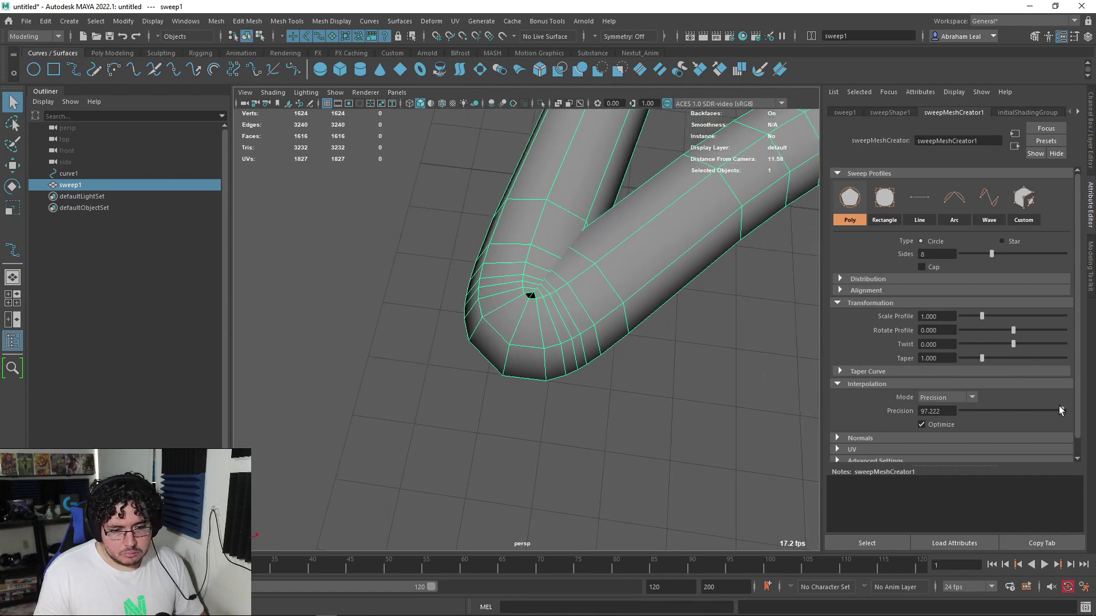
{"action": "key", "text": "Return"}
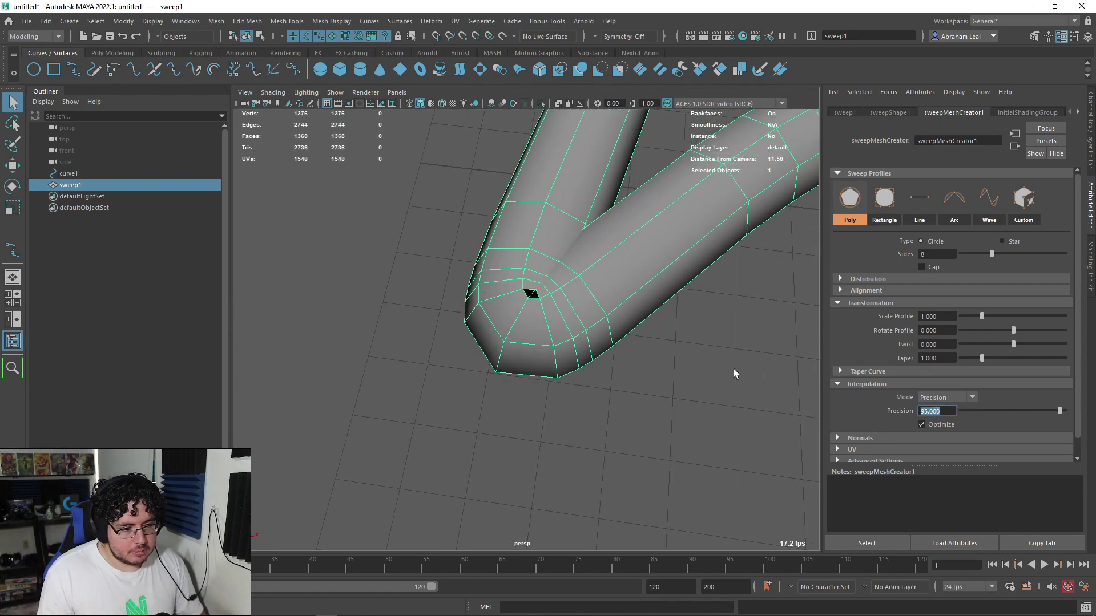
- Vary the number of sides on the sweep's circular Poly profile, ending at 10
{"action": "right_click_drag", "start_coordinate": [600, 274], "coordinate": [379, 213], "text": "alt"}
{"action": "left_click_drag", "start_coordinate": [379, 213], "coordinate": [639, 240], "text": "alt"}
{"action": "right_click_drag", "start_coordinate": [639, 240], "coordinate": [481, 231], "text": "alt"}
{"action": "middle_click_drag", "start_coordinate": [482, 231], "coordinate": [533, 242], "text": "alt"}
{"action": "right_click_drag", "start_coordinate": [533, 242], "coordinate": [585, 251], "text": "alt"}
{"action": "middle_click_drag", "start_coordinate": [584, 252], "coordinate": [626, 268], "text": "alt"}
{"action": "left_click_drag", "start_coordinate": [992, 252], "coordinate": [967, 251]}
{"action": "mouse_move", "coordinate": [685, 251]}
{"action": "left_mouse_down", "text": "alt"}
{"action": "mouse_move", "coordinate": [560, 247]}
{"action": "mouse_move", "coordinate": [692, 252]}
{"action": "left_mouse_up", "text": "alt"}
{"action": "left_click_drag", "start_coordinate": [967, 253], "coordinate": [1003, 254]}
{"action": "left_click_drag", "start_coordinate": [625, 281], "coordinate": [916, 282], "text": "alt"}
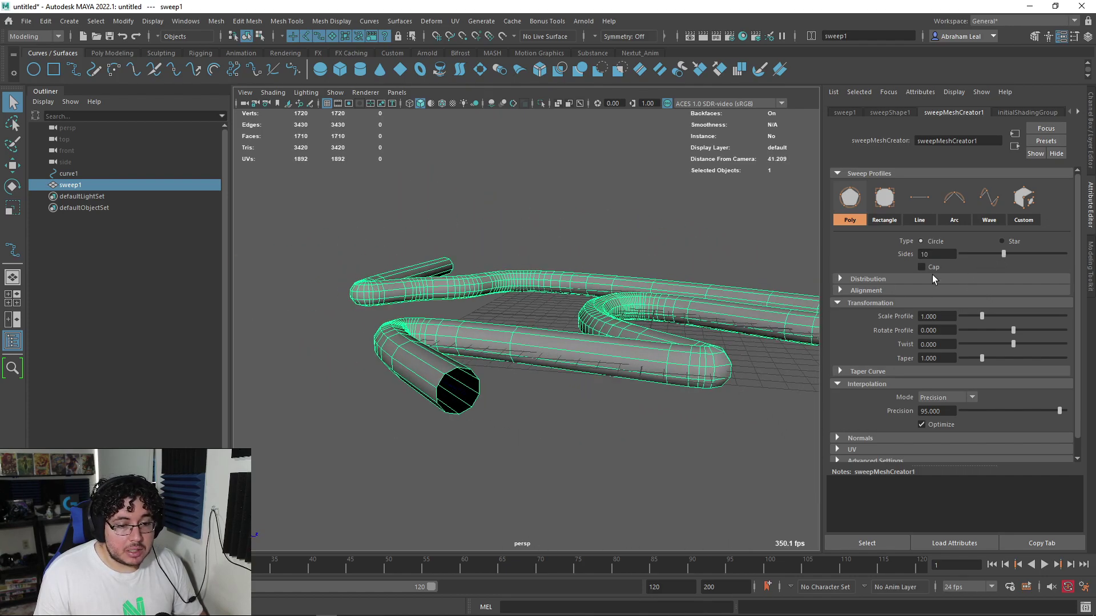
- Reduce the Poly profile's sides, and change the sweep to a Rectangle profile
{"action": "left_click_drag", "start_coordinate": [1002, 254], "coordinate": [973, 255]}
{"action": "left_click", "coordinate": [889, 200]}
{"action": "left_click_drag", "start_coordinate": [625, 286], "coordinate": [534, 302], "text": "alt"}
{"action": "right_click_drag", "start_coordinate": [534, 302], "coordinate": [631, 360], "text": "alt"}
{"action": "left_click_drag", "start_coordinate": [631, 361], "coordinate": [662, 302], "text": "alt"}
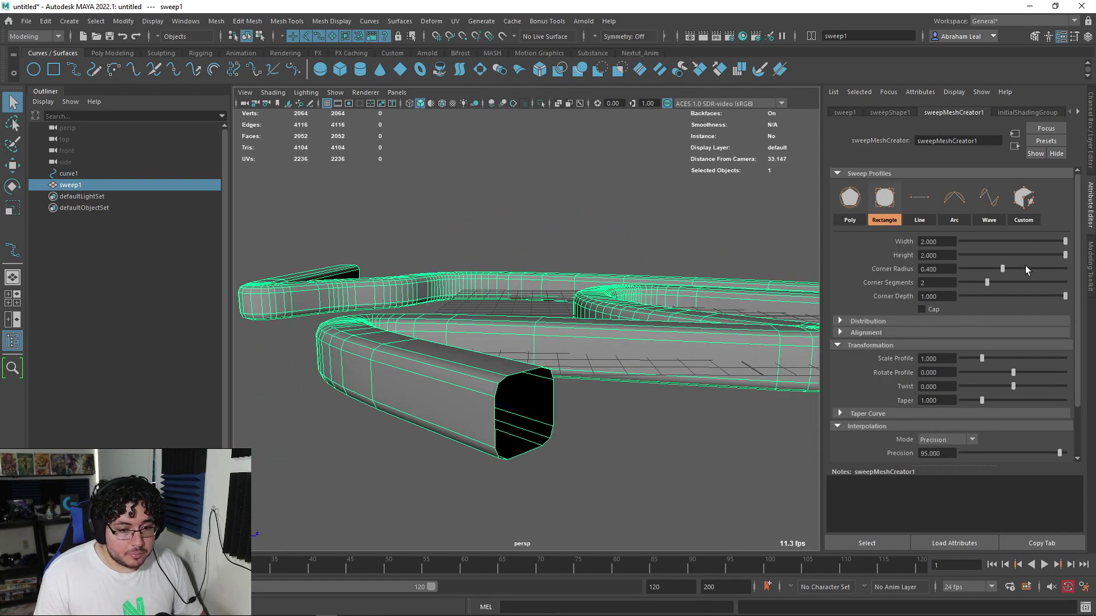
- Delete the swept mesh and its curve to empty the scene
{"action": "left_click_drag", "start_coordinate": [720, 251], "coordinate": [670, 306], "text": "alt"}
{"action": "scroll", "coordinate": [671, 306], "scroll_direction": "down", "scroll_amount": 6}
{"action": "scroll", "coordinate": [641, 303], "scroll_direction": "up", "scroll_amount": 5}
{"action": "left_click_drag", "start_coordinate": [510, 220], "coordinate": [458, 254]}
{"action": "key", "text": "Delete"}
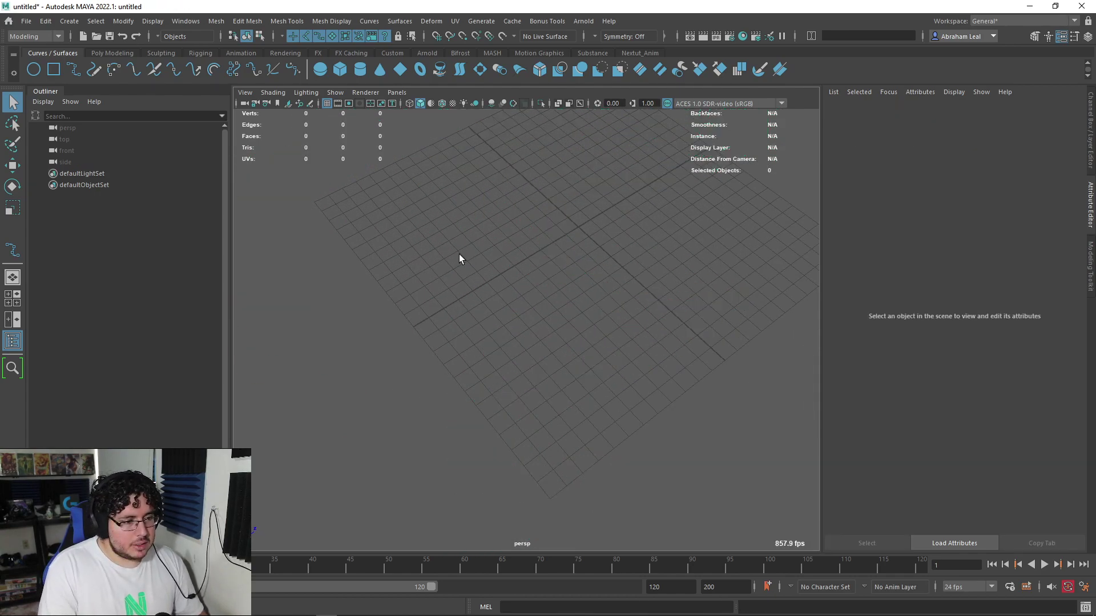
- Import GruaFinished.mb from the project's scenes folder and frame the robot arm rig
{"action": "left_click", "coordinate": [30, 22]}
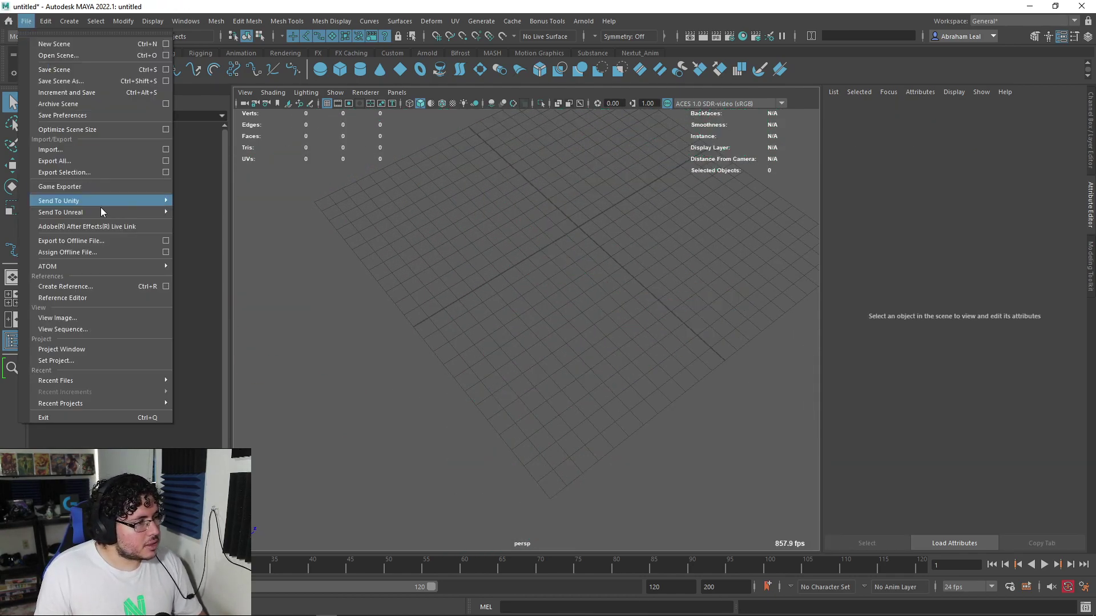
{"action": "left_click", "coordinate": [57, 150]}
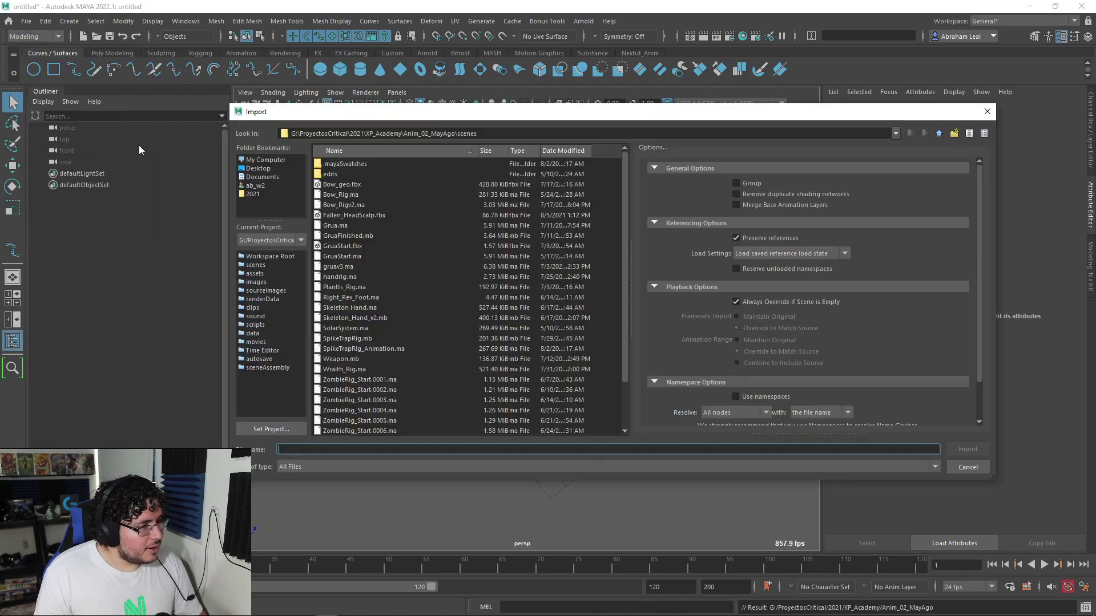
{"action": "double_click", "coordinate": [344, 237]}
{"action": "scroll", "coordinate": [592, 297], "scroll_direction": "down", "scroll_amount": 5}
{"action": "left_click_drag", "start_coordinate": [592, 296], "coordinate": [572, 252], "text": "alt"}
{"action": "scroll", "coordinate": [572, 252], "scroll_direction": "up", "scroll_amount": 6}
{"action": "middle_click_drag", "start_coordinate": [572, 252], "coordinate": [615, 379], "text": "alt"}
{"action": "left_click_drag", "start_coordinate": [615, 379], "coordinate": [527, 320], "text": "alt"}
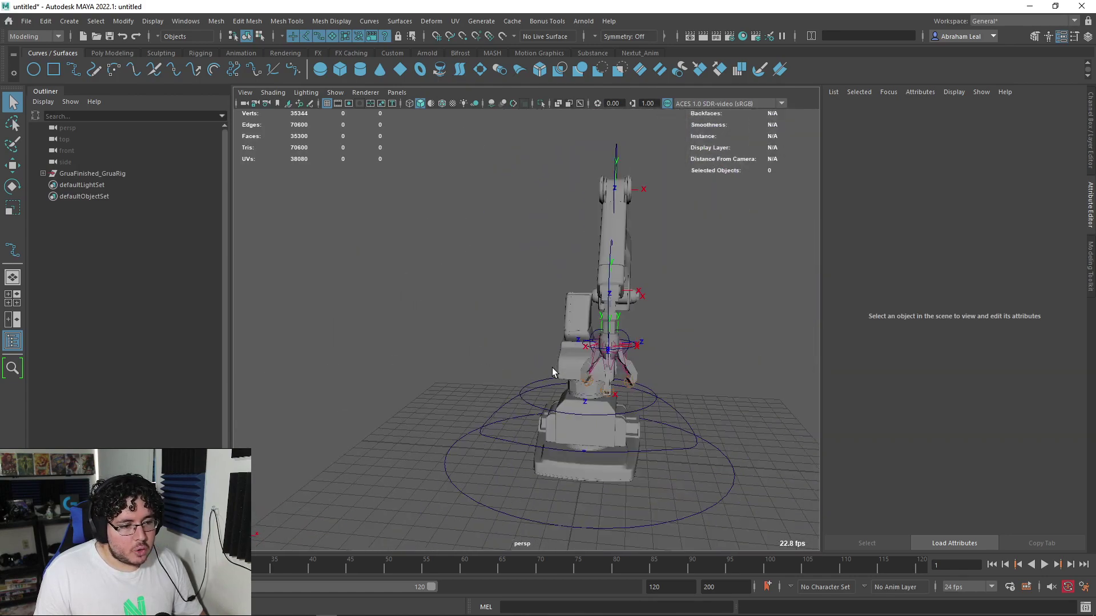
- Switch to the side view and frame the whole robot arm from base to gripper
{"action": "scroll", "coordinate": [457, 340], "scroll_direction": "up", "scroll_amount": 5}
{"action": "scroll", "coordinate": [456, 340], "scroll_direction": "down", "scroll_amount": 4}
{"action": "right_click_drag", "start_coordinate": [527, 320], "coordinate": [470, 315], "text": "alt"}
{"action": "middle_click_drag", "start_coordinate": [470, 315], "coordinate": [551, 344], "text": "alt"}
{"action": "right_click_drag", "start_coordinate": [551, 344], "coordinate": [516, 326], "text": "alt"}
{"action": "key", "text": "space"}
{"action": "left_click_drag", "start_coordinate": [516, 326], "coordinate": [562, 328]}
{"action": "scroll", "coordinate": [508, 285], "scroll_direction": "up", "scroll_amount": 3}
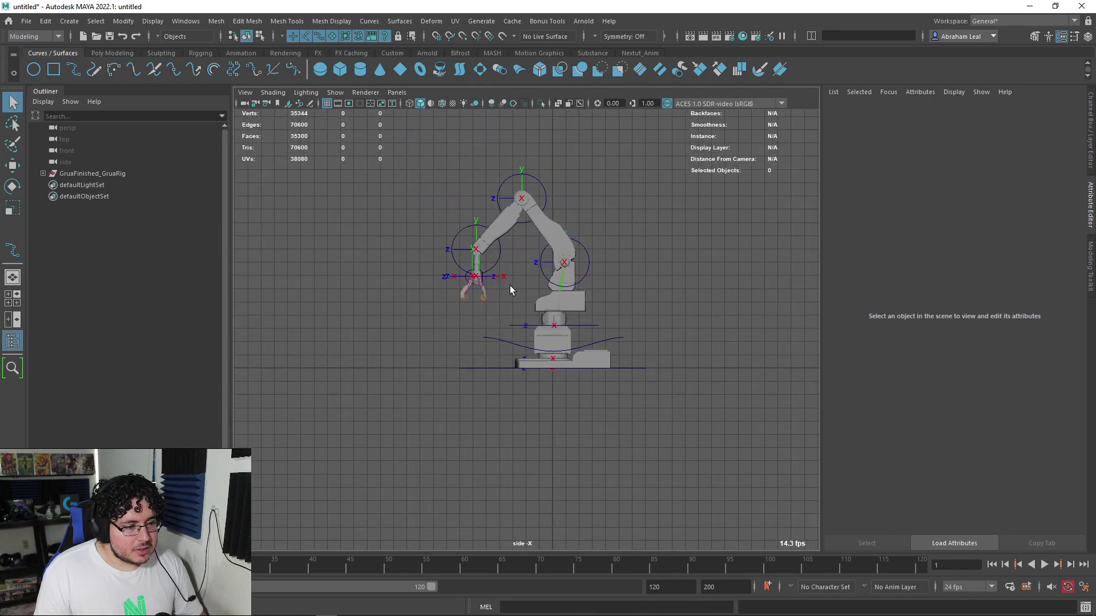
{"action": "scroll", "coordinate": [509, 285], "scroll_direction": "up", "scroll_amount": 5}
{"action": "scroll", "coordinate": [535, 267], "scroll_direction": "down", "scroll_amount": 4}
{"action": "scroll", "coordinate": [589, 391], "scroll_direction": "up", "scroll_amount": 5}
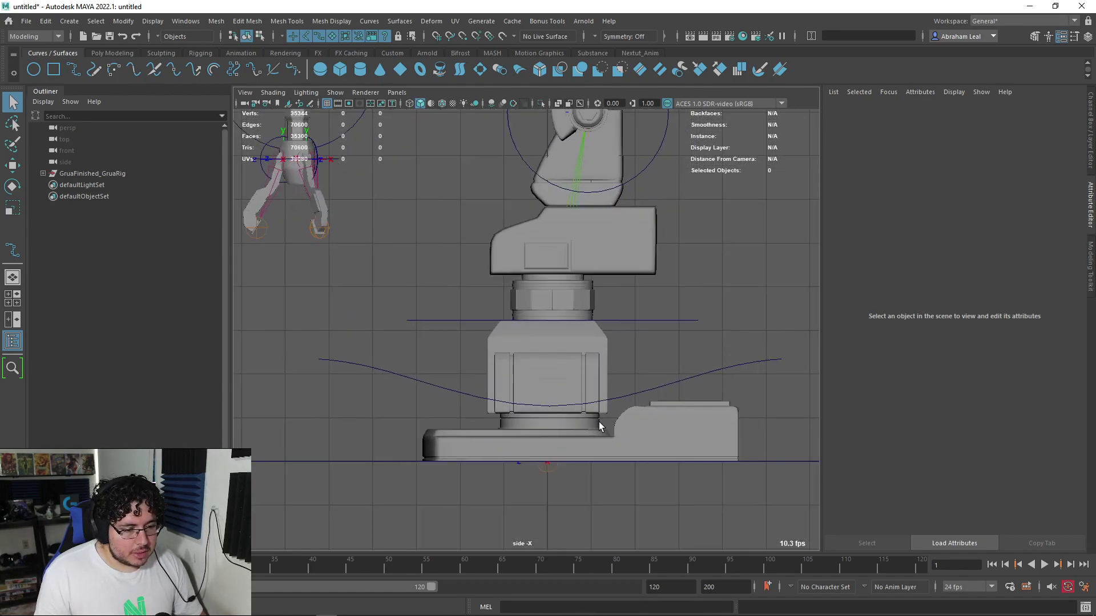
{"action": "scroll", "coordinate": [656, 362], "scroll_direction": "down", "scroll_amount": 5}
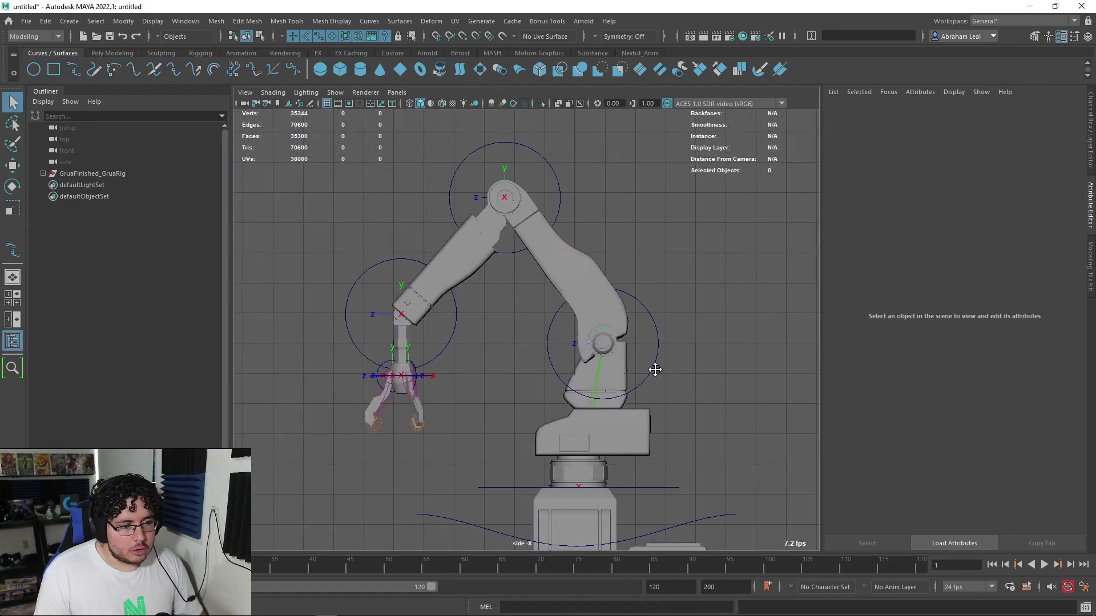
{"action": "scroll", "coordinate": [542, 409], "scroll_direction": "up", "scroll_amount": 1}
{"action": "scroll", "coordinate": [553, 266], "scroll_direction": "down", "scroll_amount": 1}
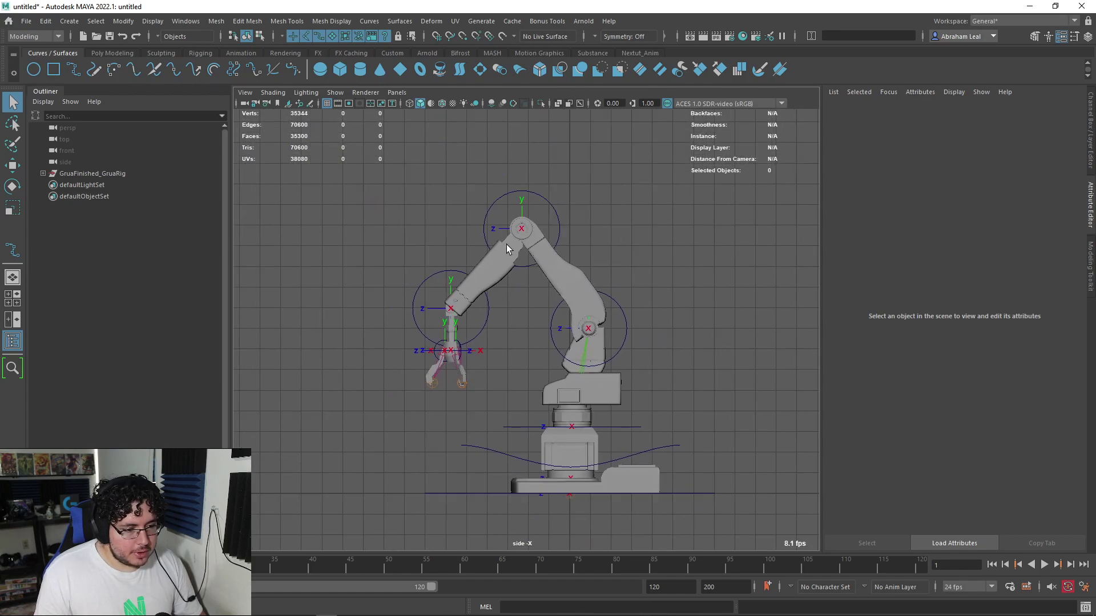
{"action": "middle_click_drag", "start_coordinate": [466, 243], "coordinate": [549, 218], "text": "alt"}
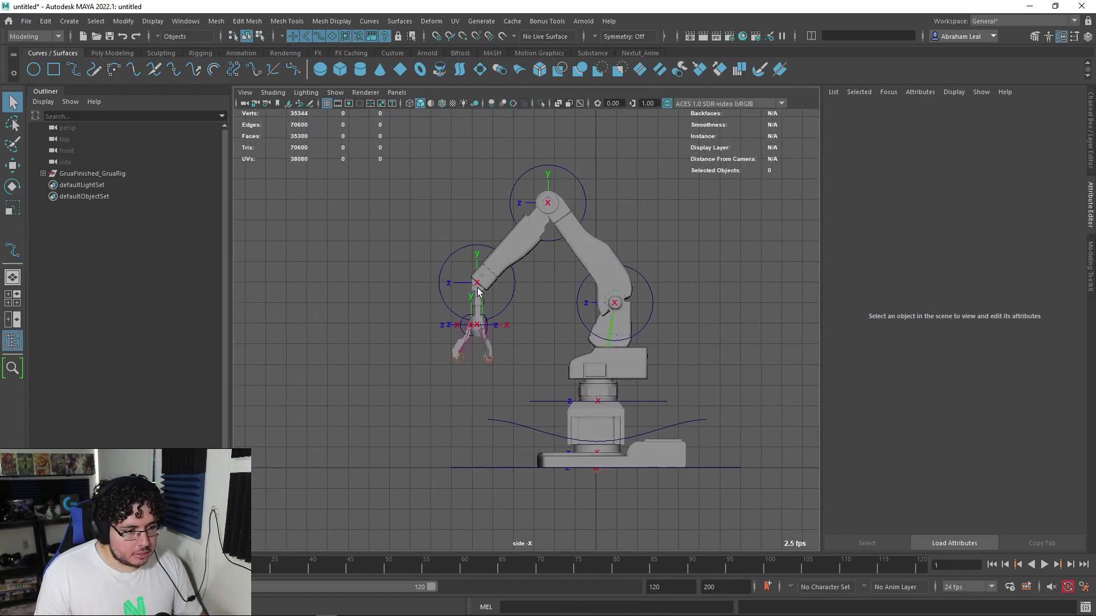
{"action": "middle_click_drag", "start_coordinate": [769, 386], "coordinate": [696, 388], "text": "alt"}
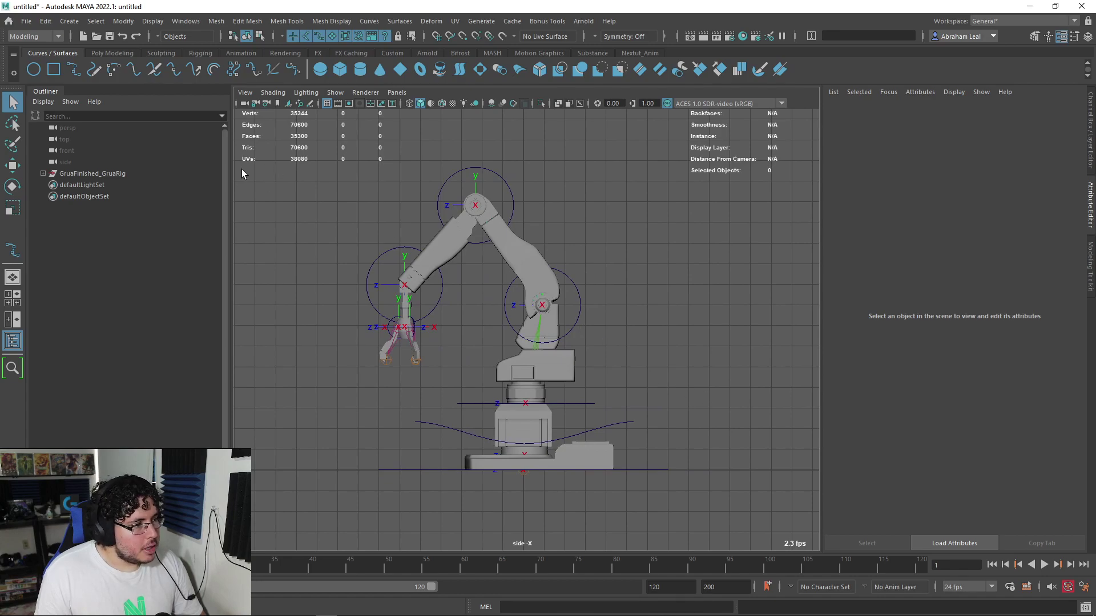
- Draw a freehand pencil curve from the robot's base up along both arm segments and down to the gripper
{"action": "left_click", "coordinate": [91, 71]}
{"action": "mouse_move", "coordinate": [315, 264]}
{"action": "right_mouse_down", "text": "alt"}
{"action": "mouse_move", "coordinate": [584, 384]}
{"action": "mouse_move", "coordinate": [396, 271]}
{"action": "right_mouse_up", "text": "alt"}
{"action": "middle_click_drag", "start_coordinate": [396, 271], "coordinate": [393, 194], "text": "alt"}
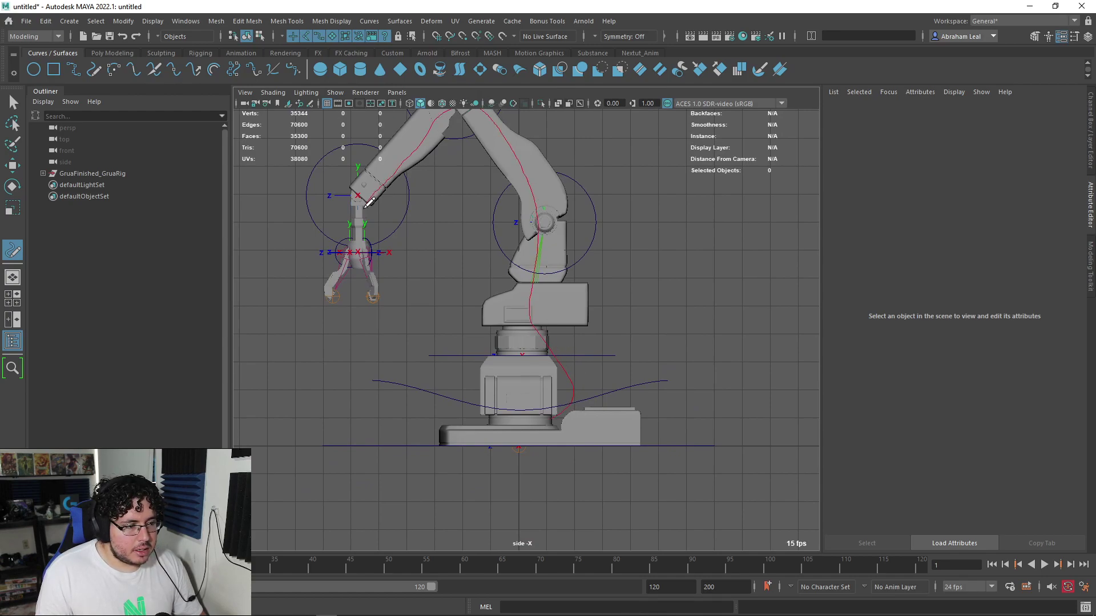
{"action": "left_click_drag", "start_coordinate": [361, 251], "coordinate": [362, 253]}
- Return to the perspective view and switch the new curve to control vertex display
{"action": "key", "text": "space"}
{"action": "mouse_move", "coordinate": [488, 295]}
{"action": "left_mouse_down"}
{"action": "mouse_move", "coordinate": [482, 273]}
{"action": "mouse_move", "coordinate": [595, 308]}
{"action": "left_mouse_up"}
{"action": "right_click_drag", "start_coordinate": [594, 309], "coordinate": [644, 288], "text": "alt"}
{"action": "left_click_drag", "start_coordinate": [514, 297], "coordinate": [604, 279], "text": "alt"}
{"action": "middle_click_drag", "start_coordinate": [603, 279], "coordinate": [538, 360], "text": "alt"}
{"action": "left_click_drag", "start_coordinate": [538, 360], "coordinate": [567, 279], "text": "alt"}
{"action": "right_click_drag", "start_coordinate": [552, 238], "coordinate": [624, 213]}
{"action": "left_click_drag", "start_coordinate": [649, 255], "coordinate": [743, 154], "text": "alt"}
{"action": "left_click_drag", "start_coordinate": [743, 154], "coordinate": [570, 400]}
{"action": "left_click_drag", "start_coordinate": [608, 357], "coordinate": [600, 361], "text": "alt"}
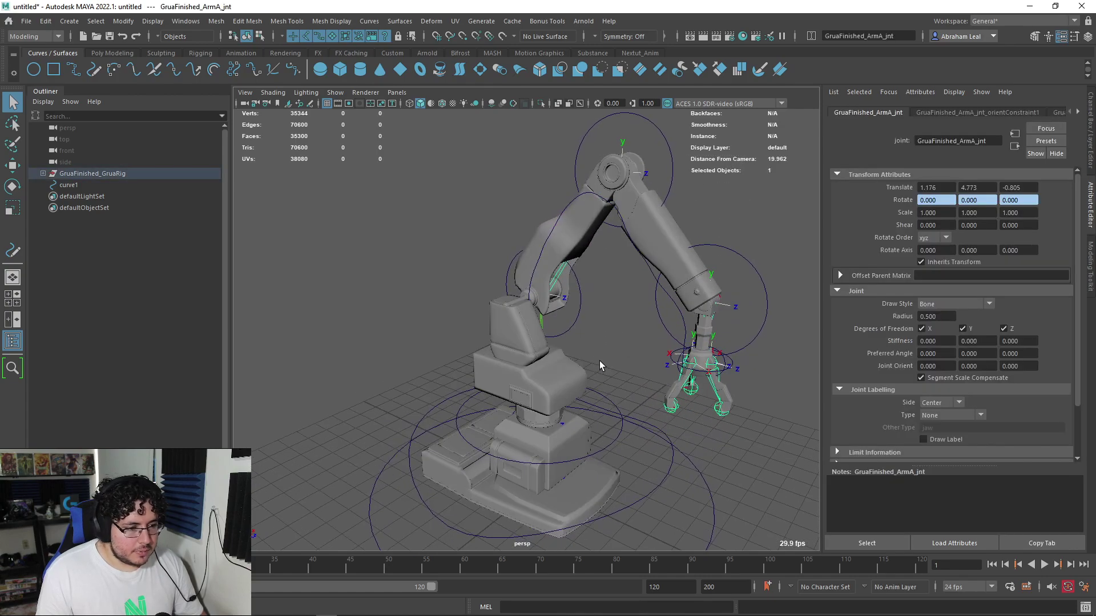
{"action": "left_click", "coordinate": [599, 362]}
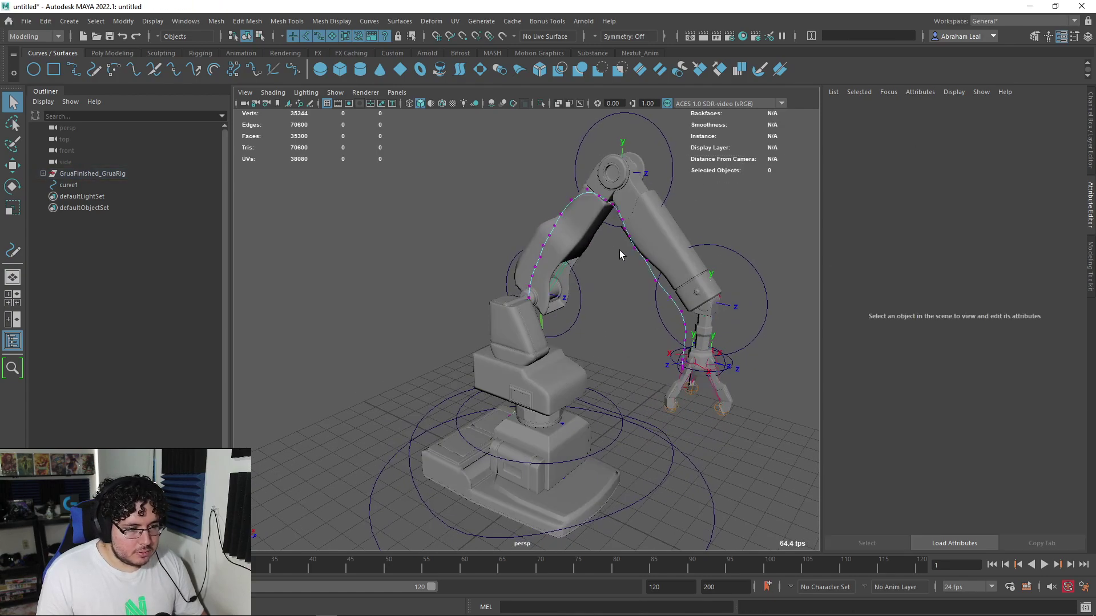
- Exclude joints from selection, and move the curve's control vertices out beside the robot arm
{"action": "left_click", "coordinate": [308, 36]}
{"action": "scroll", "coordinate": [668, 285], "scroll_direction": "down", "scroll_amount": 4}
{"action": "left_click_drag", "start_coordinate": [748, 220], "coordinate": [505, 392]}
{"action": "left_click_drag", "start_coordinate": [505, 393], "coordinate": [545, 329], "text": "alt"}
{"action": "scroll", "coordinate": [541, 350], "scroll_direction": "up", "scroll_amount": 4}
{"action": "key", "text": "w"}
{"action": "mouse_move", "coordinate": [672, 345]}
{"action": "left_mouse_down"}
{"action": "mouse_move", "coordinate": [700, 338]}
{"action": "mouse_move", "coordinate": [503, 330]}
{"action": "mouse_move", "coordinate": [443, 372]}
{"action": "mouse_move", "coordinate": [413, 351]}
{"action": "mouse_move", "coordinate": [667, 357]}
{"action": "left_mouse_up"}
{"action": "left_click_drag", "start_coordinate": [685, 251], "coordinate": [523, 317]}
{"action": "left_click_drag", "start_coordinate": [654, 296], "coordinate": [412, 272]}
- Select the whole cable curve and create a Sweep Mesh along it
{"action": "left_click", "coordinate": [473, 203]}
{"action": "left_click", "coordinate": [529, 265]}
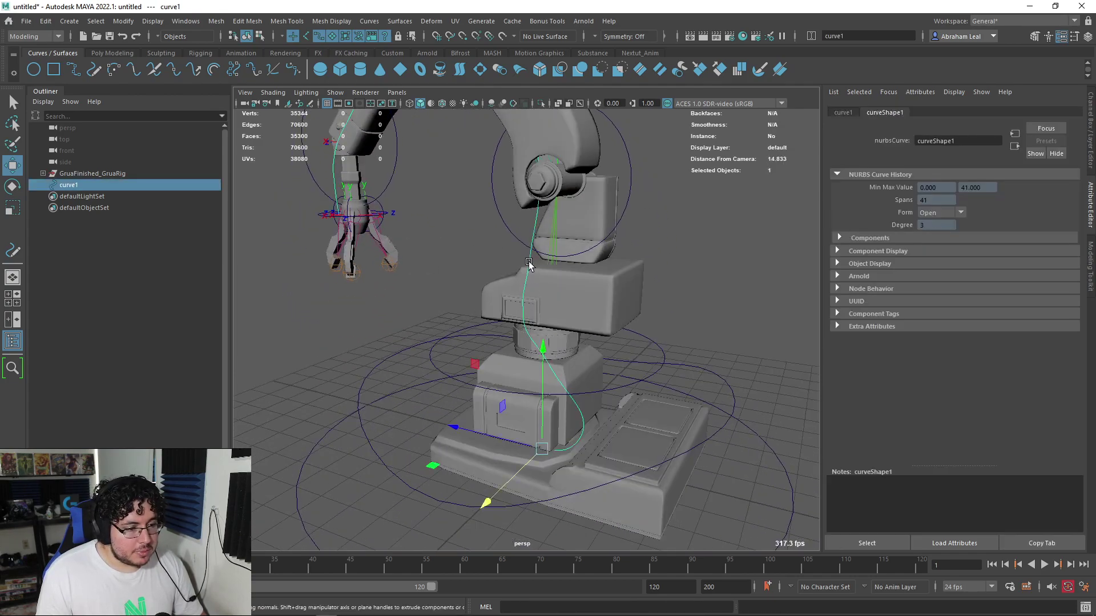
{"action": "left_click", "coordinate": [66, 22]}
{"action": "left_click", "coordinate": [83, 124]}
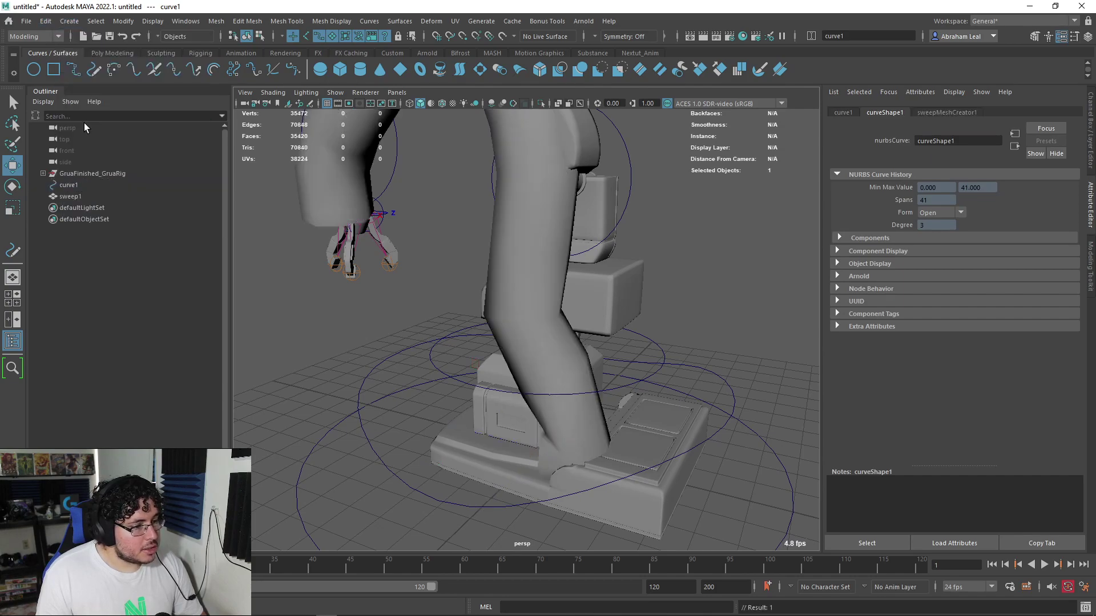
- Reduce the sweep's Scale Profile to 0.056 to make a thin cable along the robot arm
{"action": "scroll", "coordinate": [401, 239], "scroll_direction": "down", "scroll_amount": 3}
{"action": "left_click_drag", "start_coordinate": [401, 240], "coordinate": [579, 229], "text": "alt"}
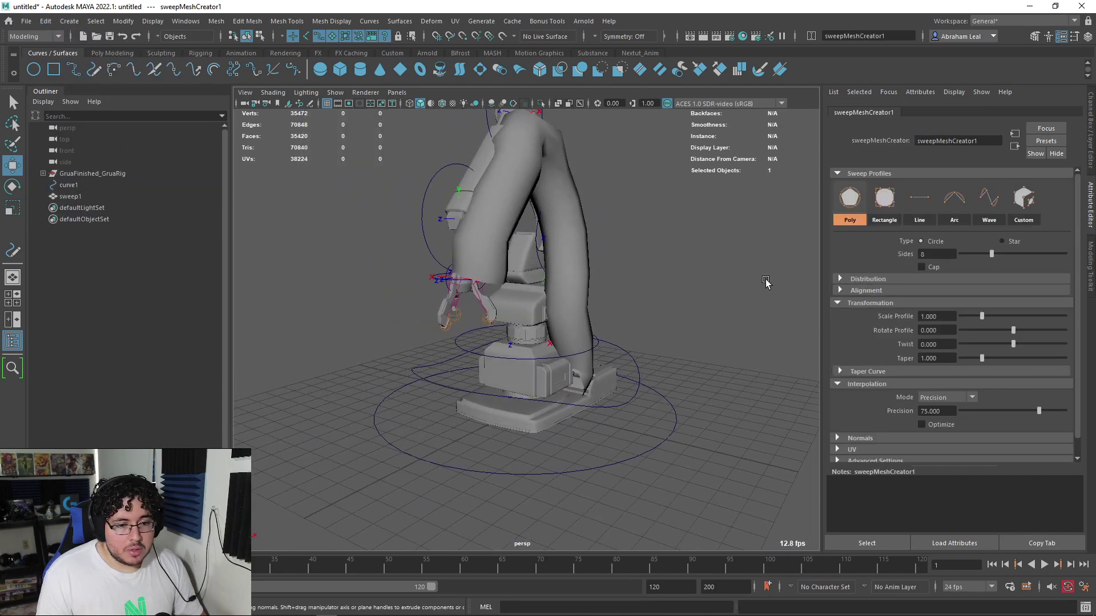
{"action": "left_click", "coordinate": [963, 316]}
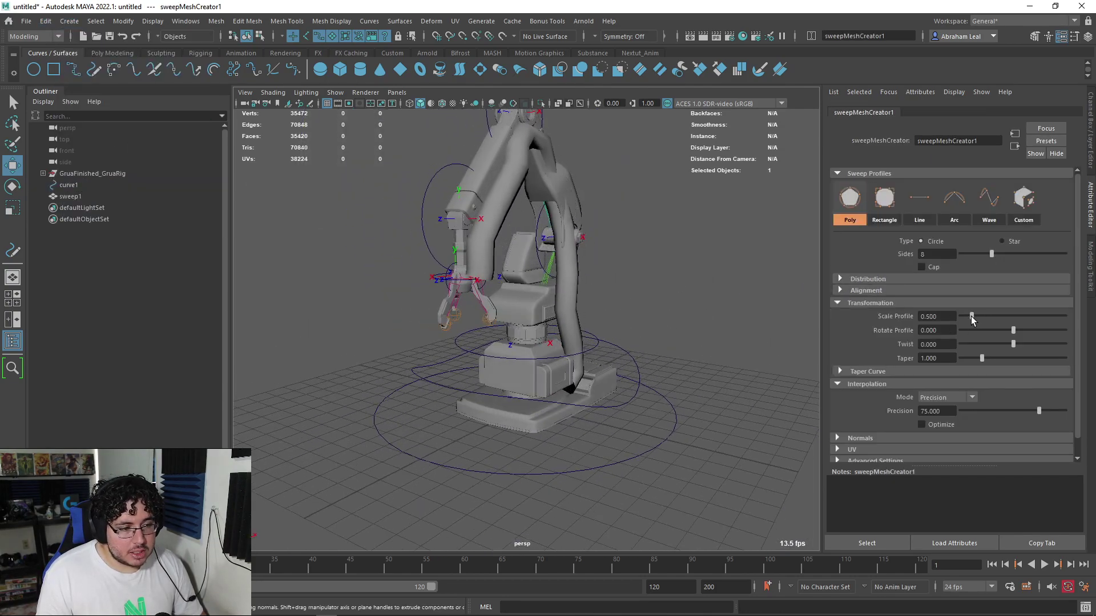
{"action": "left_click_drag", "start_coordinate": [963, 316], "coordinate": [962, 316]}
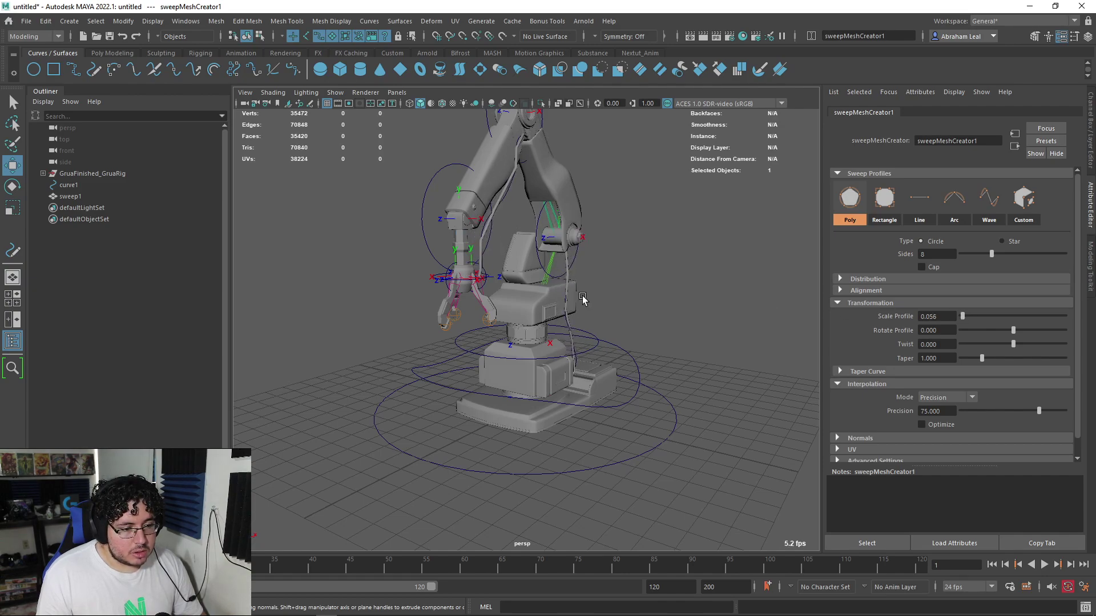
{"action": "left_click_drag", "start_coordinate": [585, 297], "coordinate": [484, 302], "text": "alt"}
{"action": "right_click_drag", "start_coordinate": [484, 303], "coordinate": [665, 350], "text": "alt"}
{"action": "left_click_drag", "start_coordinate": [666, 349], "coordinate": [719, 348], "text": "alt"}
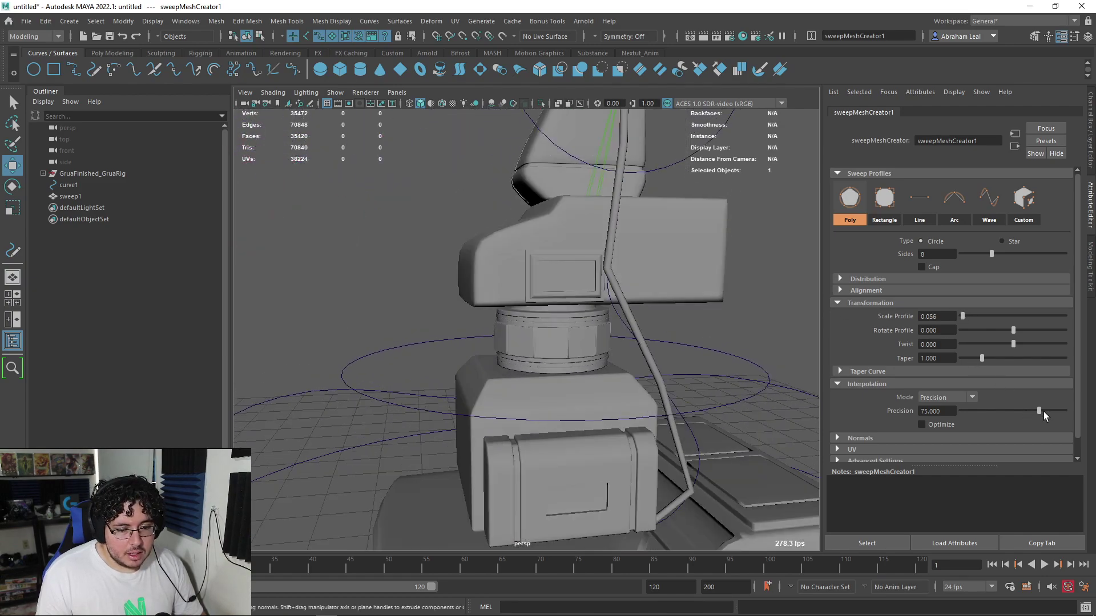
- Raise the cable sweep's interpolation Precision to 93.889 and check the smoothed cable around the robot arm
{"action": "left_click_drag", "start_coordinate": [1037, 409], "coordinate": [1055, 412]}
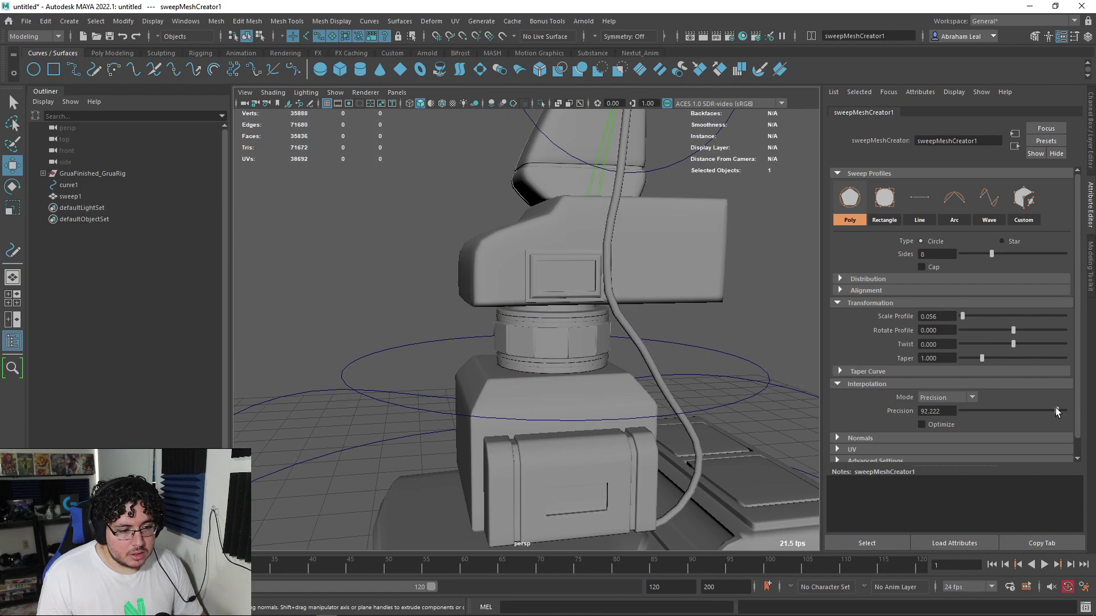
{"action": "right_click_drag", "start_coordinate": [654, 315], "coordinate": [409, 279], "text": "alt"}
{"action": "left_click_drag", "start_coordinate": [409, 279], "coordinate": [528, 259], "text": "alt"}
{"action": "right_click_drag", "start_coordinate": [529, 259], "coordinate": [587, 371], "text": "alt"}
{"action": "left_click_drag", "start_coordinate": [588, 371], "coordinate": [616, 303], "text": "alt"}
{"action": "middle_click_drag", "start_coordinate": [679, 371], "coordinate": [630, 333], "text": "alt"}
{"action": "left_click", "coordinate": [628, 333]}
{"action": "right_click_drag", "start_coordinate": [699, 337], "coordinate": [662, 330], "text": "alt"}
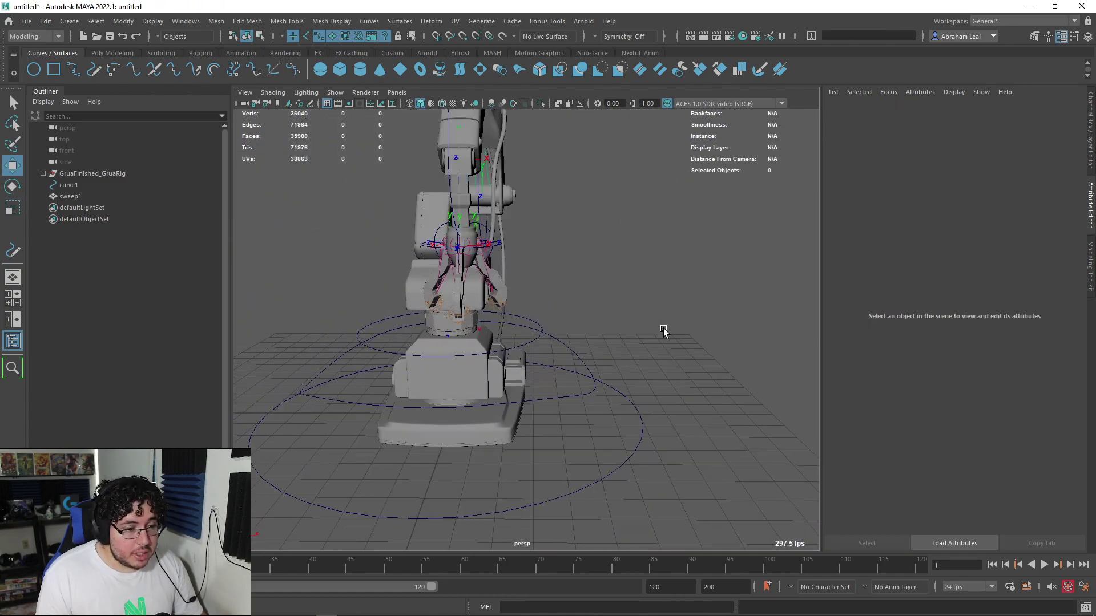
{"action": "left_click_drag", "start_coordinate": [662, 330], "coordinate": [603, 330], "text": "alt"}
{"action": "right_click_drag", "start_coordinate": [505, 253], "coordinate": [419, 258], "text": "alt"}
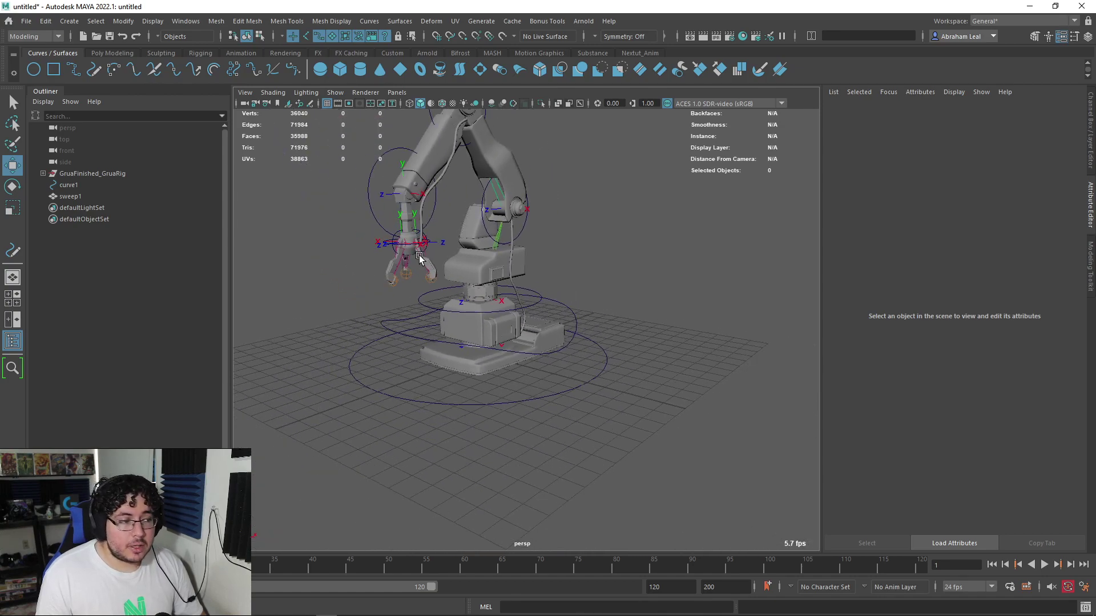
- Create a polygon cube and move it out onto the empty grid beside the robot arm's base
{"action": "left_click", "coordinate": [112, 53]}
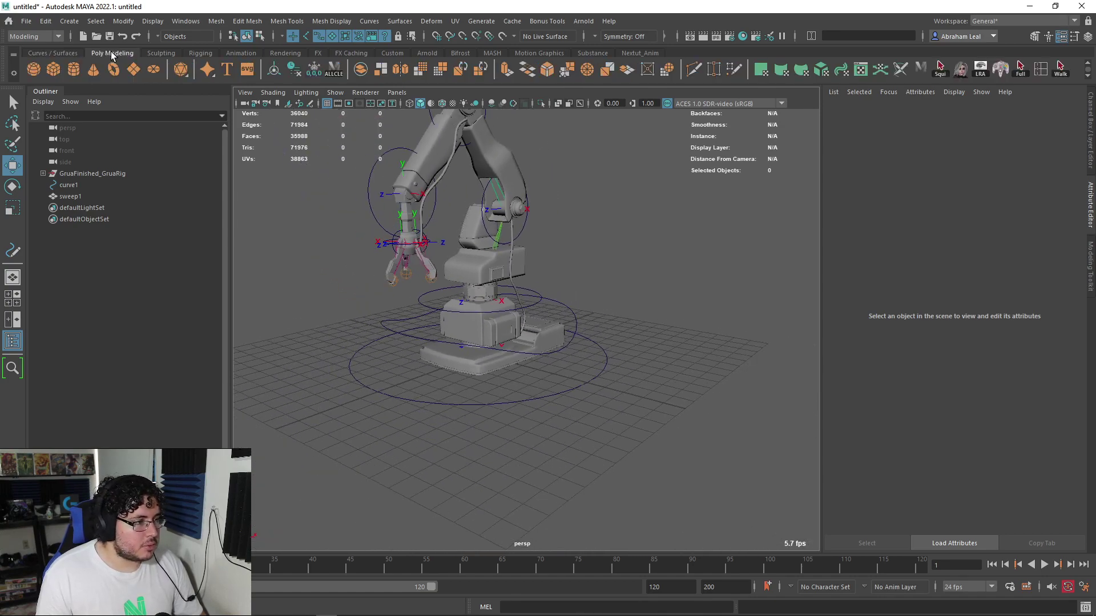
{"action": "left_click", "coordinate": [54, 73]}
{"action": "right_click_drag", "start_coordinate": [400, 311], "coordinate": [557, 357], "text": "alt"}
{"action": "left_click_drag", "start_coordinate": [517, 395], "coordinate": [697, 429]}
{"action": "middle_click_drag", "start_coordinate": [697, 430], "coordinate": [686, 423], "text": "alt"}
{"action": "left_click_drag", "start_coordinate": [687, 423], "coordinate": [713, 433], "text": "alt"}
{"action": "middle_click_drag", "start_coordinate": [713, 434], "coordinate": [632, 408], "text": "alt"}
{"action": "left_click_drag", "start_coordinate": [631, 408], "coordinate": [788, 428]}
{"action": "right_click_drag", "start_coordinate": [788, 428], "coordinate": [707, 386], "text": "alt"}
{"action": "left_click_drag", "start_coordinate": [707, 386], "coordinate": [679, 377], "text": "alt"}
{"action": "left_click", "coordinate": [669, 344]}
{"action": "left_click", "coordinate": [608, 376]}
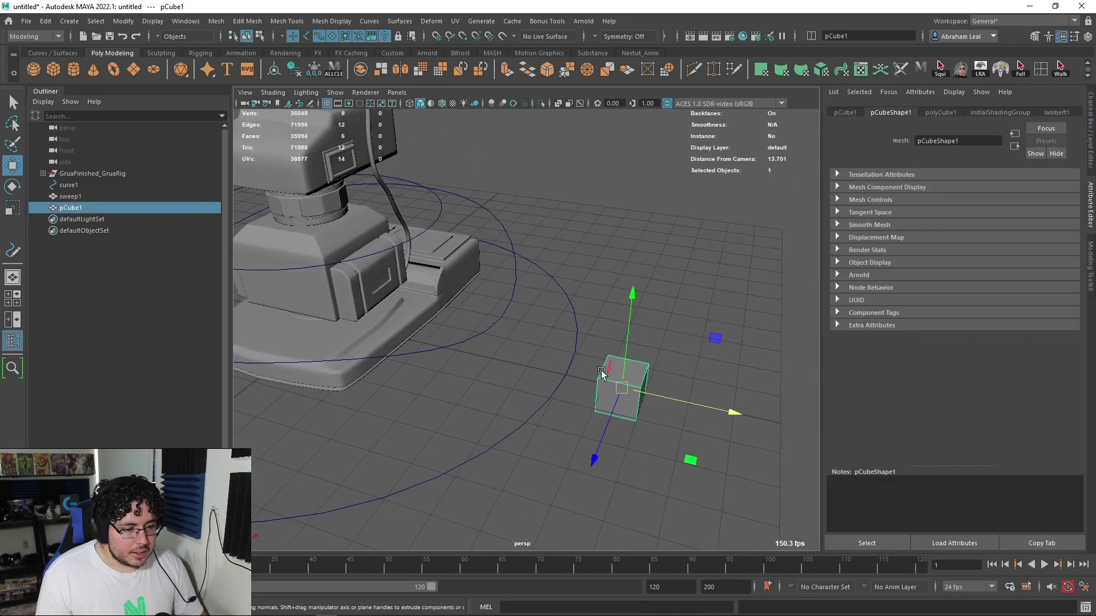
{"action": "left_click_drag", "start_coordinate": [398, 210], "coordinate": [415, 191], "text": "alt"}
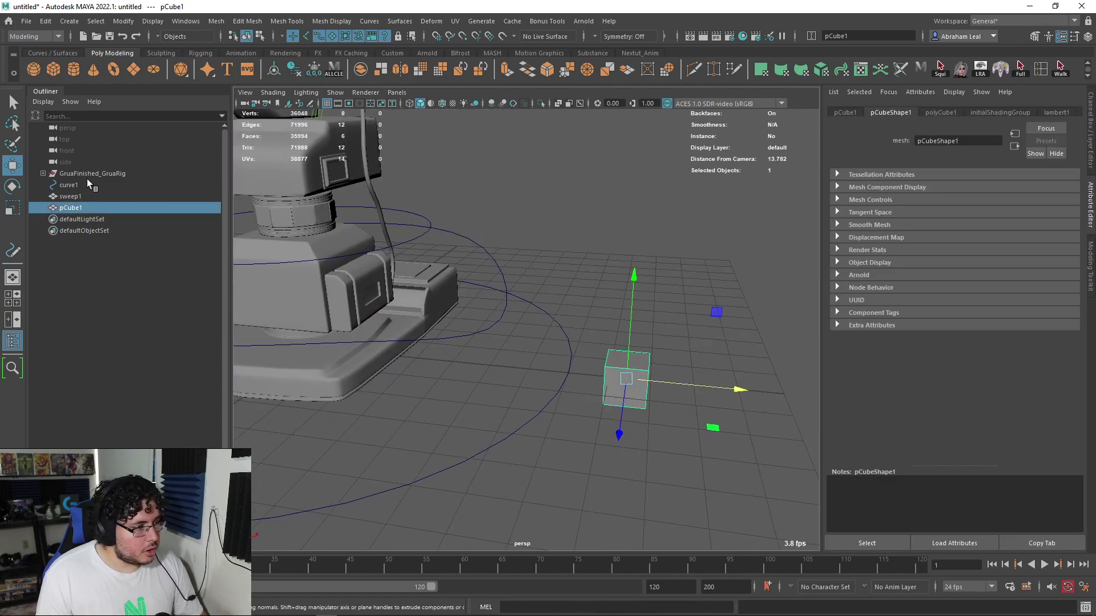
- Try to give the cable sweep a Custom profile of type Poly Object using the cube
{"action": "left_click", "coordinate": [96, 196]}
{"action": "left_click", "coordinate": [952, 112]}
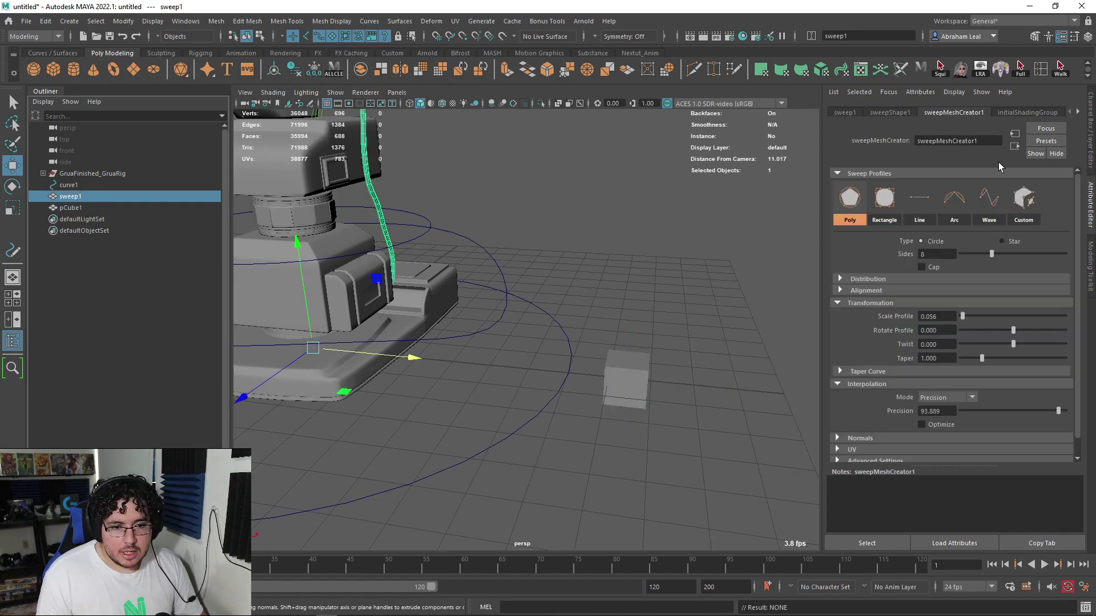
{"action": "left_click", "coordinate": [1024, 200]}
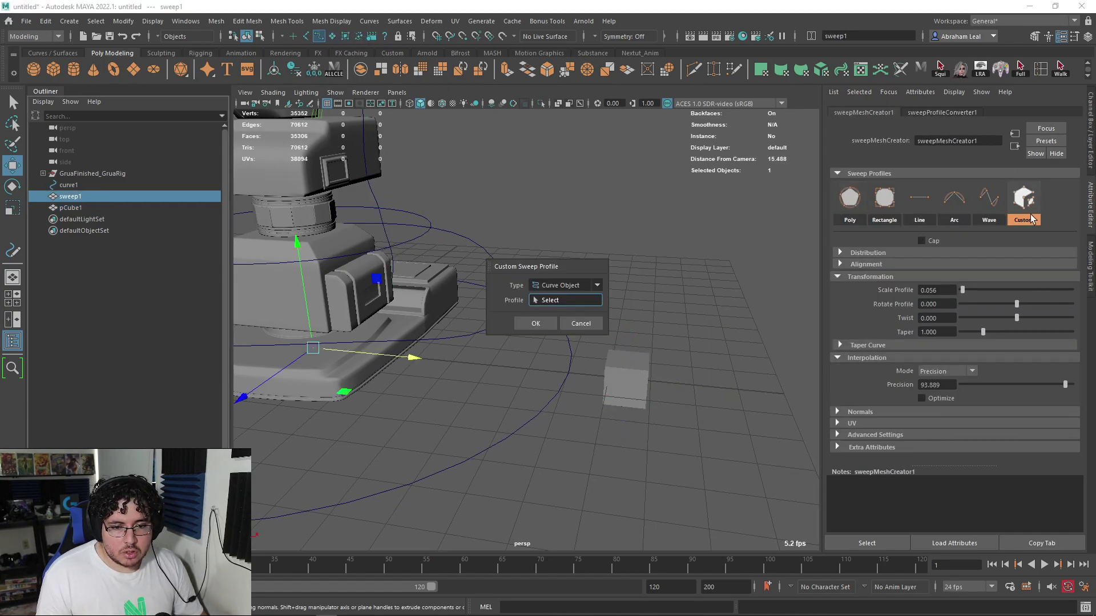
{"action": "left_click", "coordinate": [591, 286]}
{"action": "left_click", "coordinate": [571, 303]}
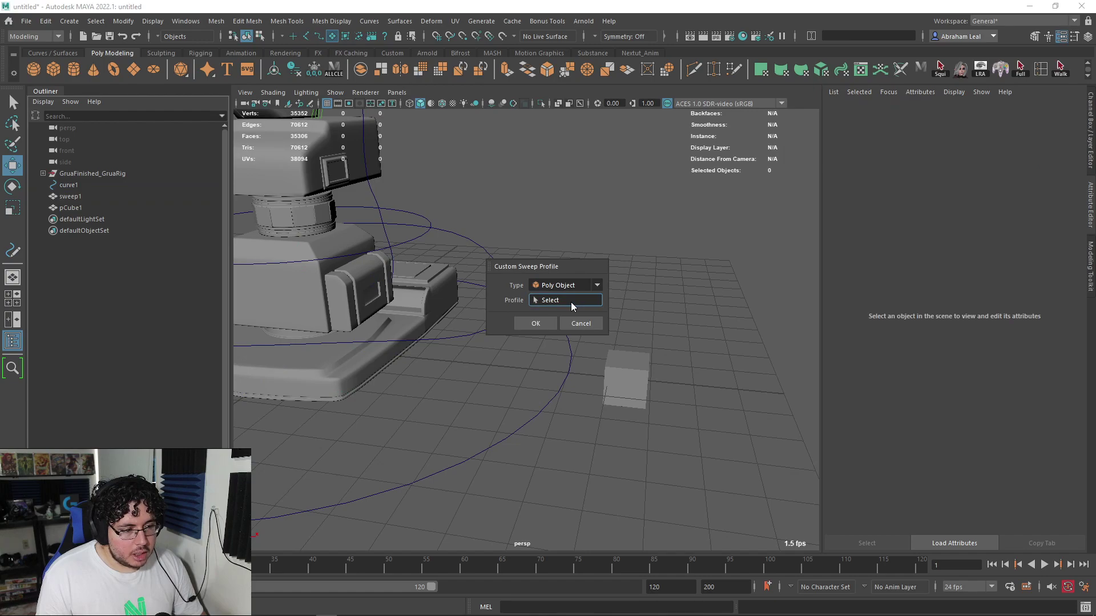
{"action": "left_click", "coordinate": [630, 372]}
{"action": "left_click", "coordinate": [651, 340]}
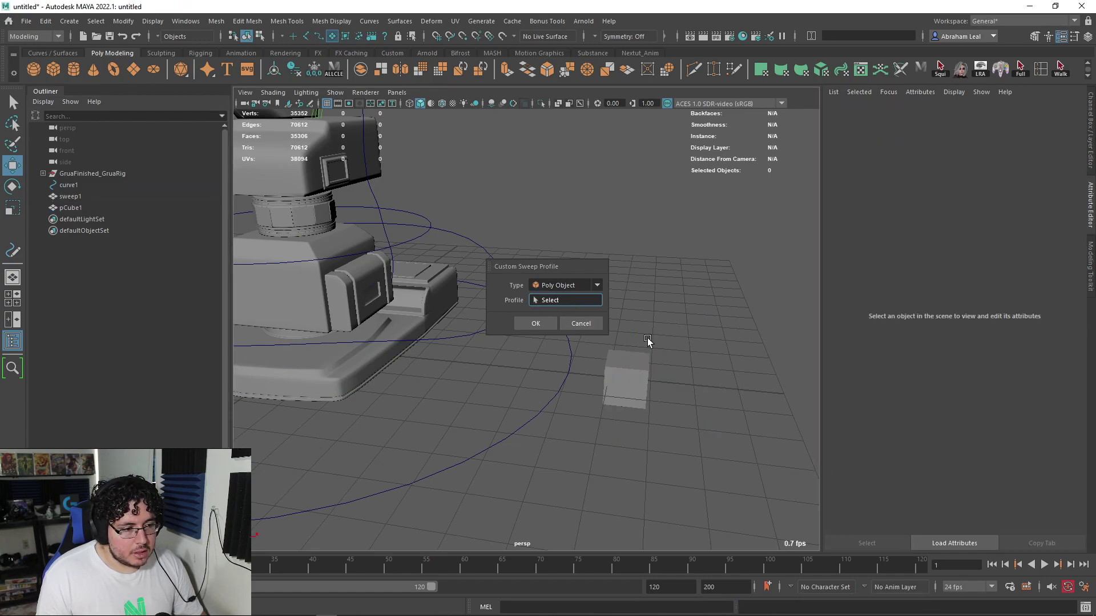
{"action": "left_click", "coordinate": [542, 324]}
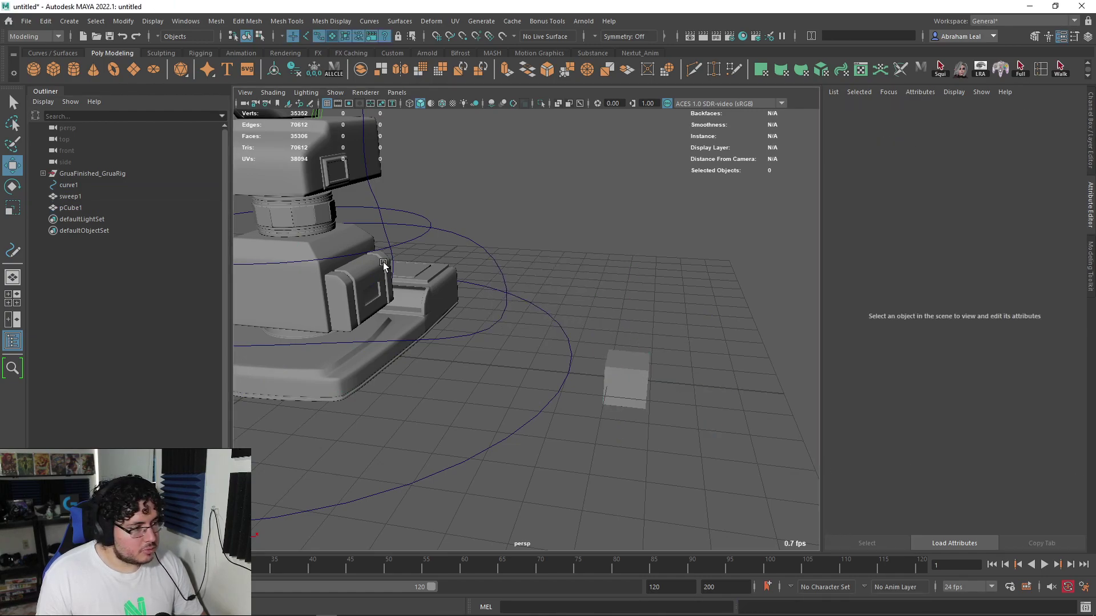
- Reopen the sweep's Custom profile settings and assign the cube as its Poly Object profile
{"action": "left_click", "coordinate": [98, 197]}
{"action": "left_click", "coordinate": [953, 113]}
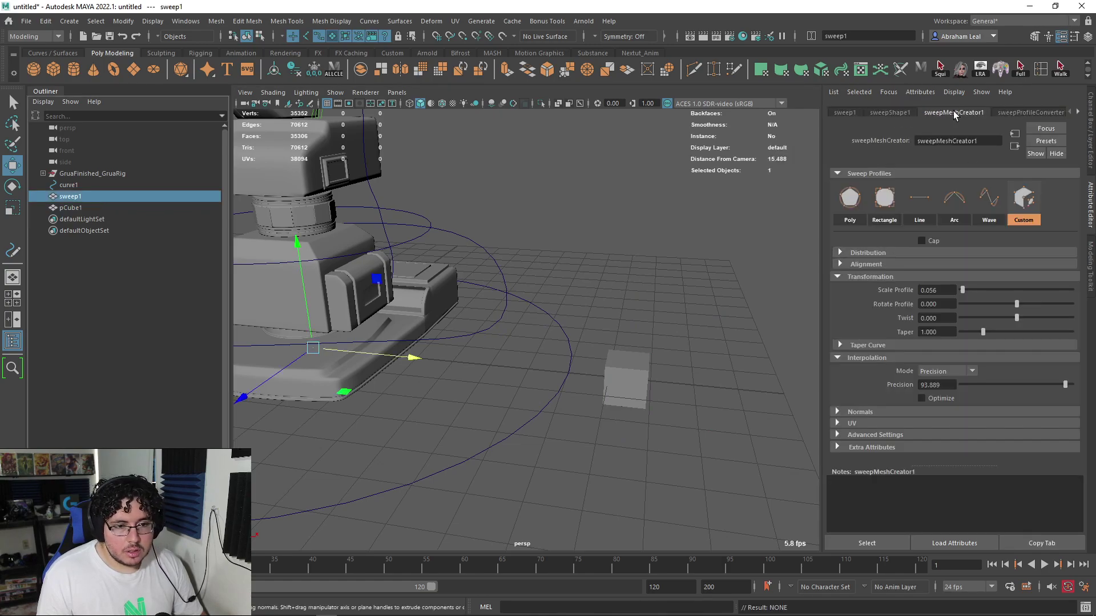
{"action": "left_click", "coordinate": [1023, 199]}
{"action": "left_click", "coordinate": [619, 374]}
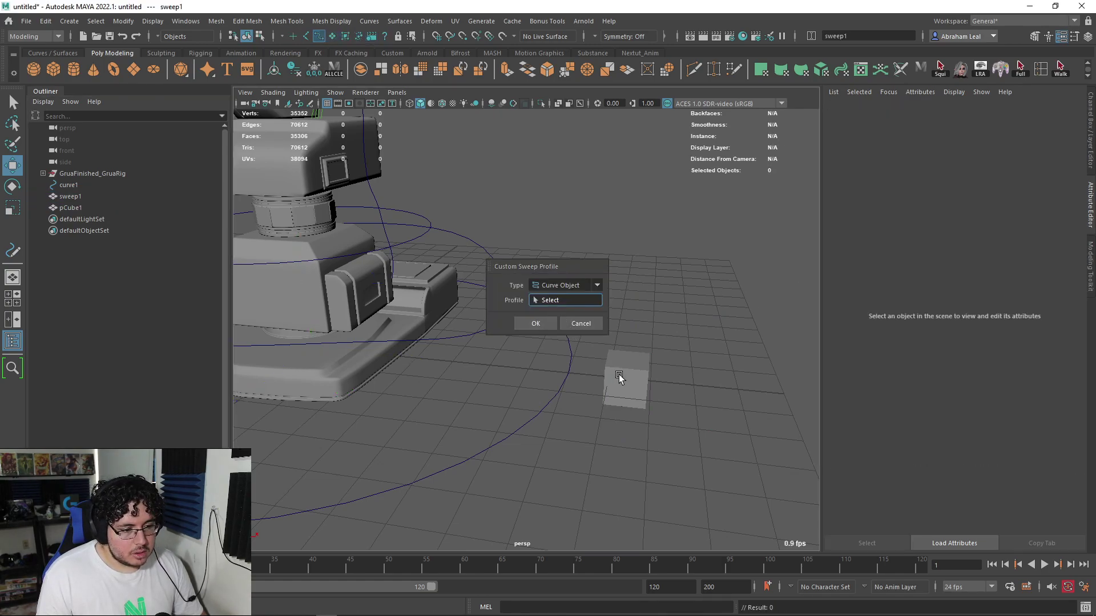
{"action": "left_click", "coordinate": [583, 286]}
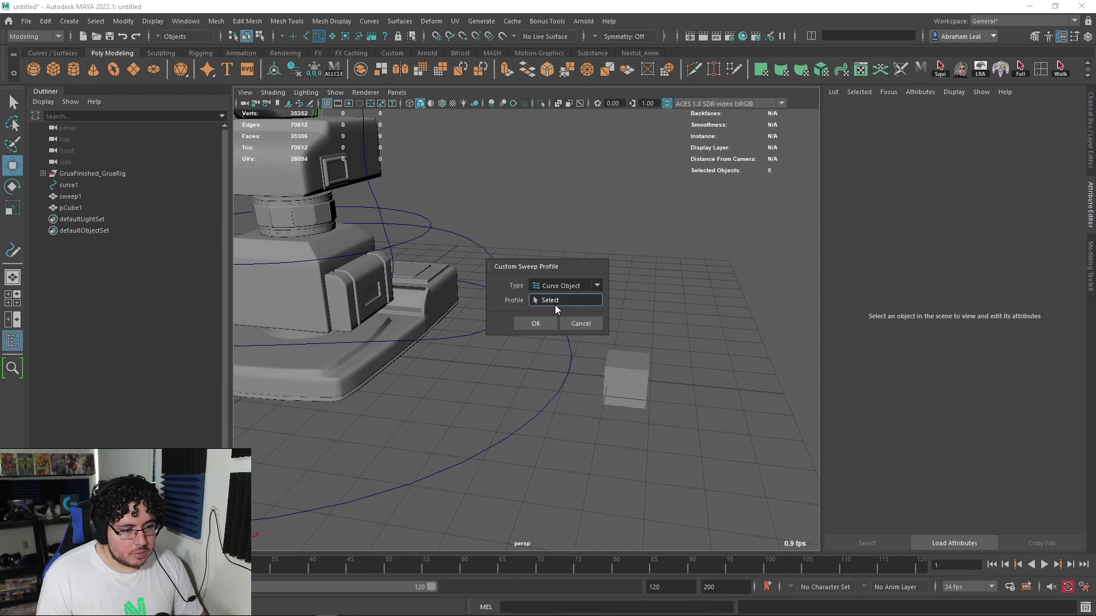
{"action": "left_click", "coordinate": [626, 357]}
{"action": "left_click", "coordinate": [536, 321]}
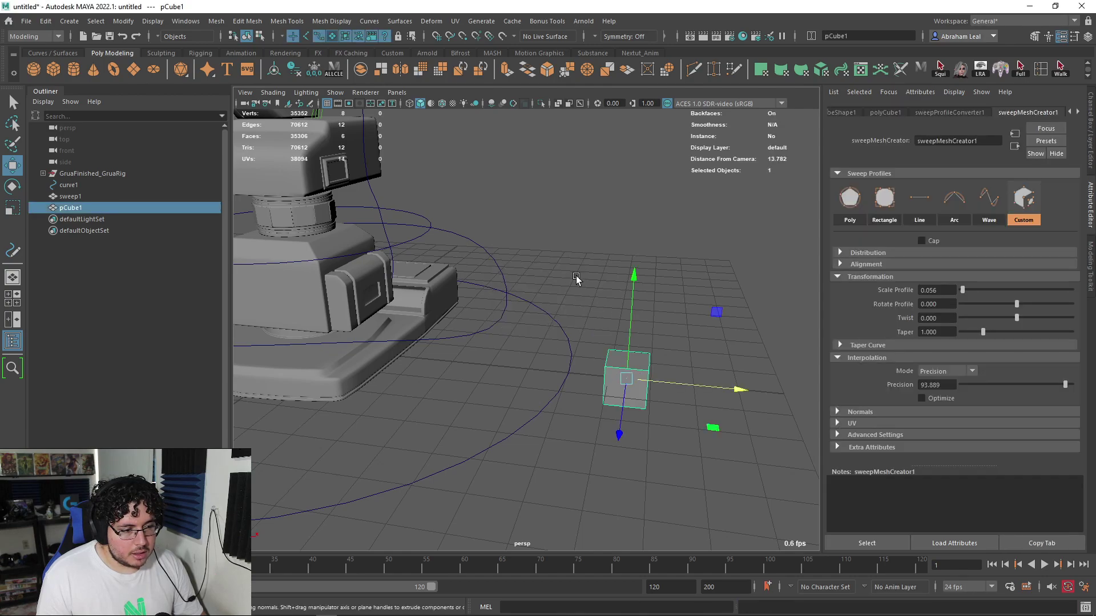
- Select the cable curve and confirm the cube again as its sweep's custom profile
{"action": "left_click_drag", "start_coordinate": [528, 255], "coordinate": [457, 251], "text": "alt"}
{"action": "middle_click_drag", "start_coordinate": [457, 252], "coordinate": [604, 296], "text": "alt"}
{"action": "right_click_drag", "start_coordinate": [604, 296], "coordinate": [545, 255], "text": "alt"}
{"action": "left_click", "coordinate": [546, 255]}
{"action": "left_click", "coordinate": [1023, 216]}
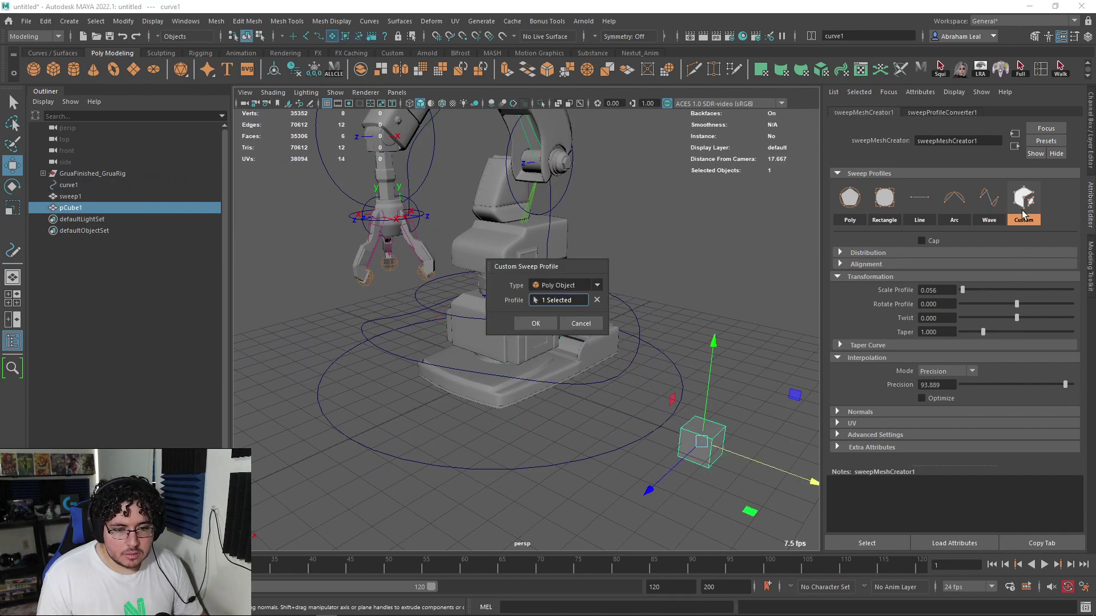
{"action": "left_click", "coordinate": [542, 324]}
- Increase the custom sweep's Scale Profile to 1.146 and look for the swept mesh around the robot arm
{"action": "scroll", "coordinate": [648, 338], "scroll_direction": "up", "scroll_amount": 2}
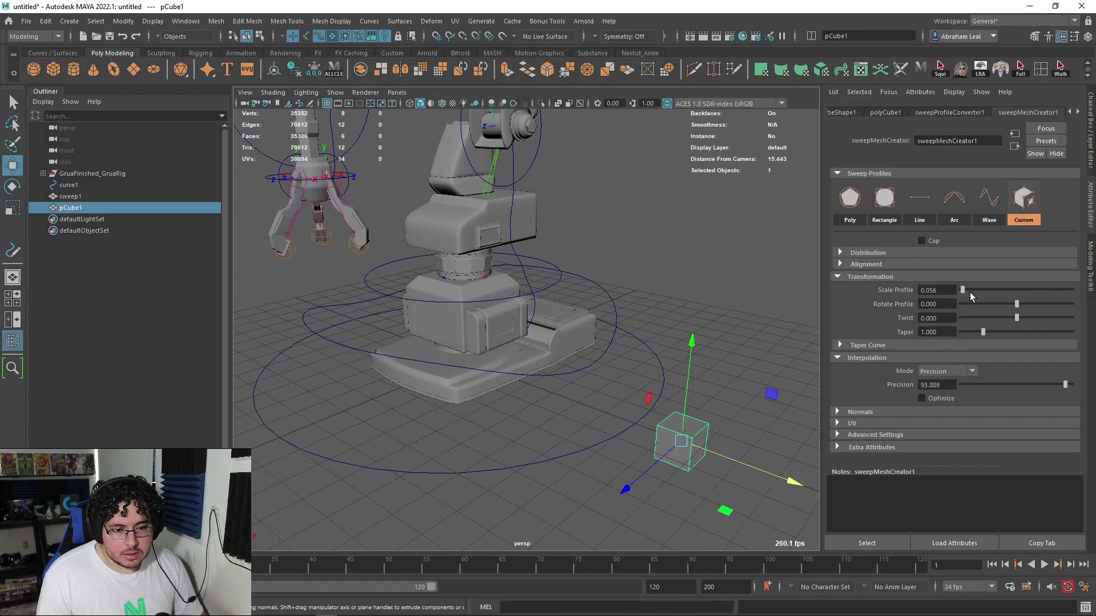
{"action": "left_click_drag", "start_coordinate": [995, 290], "coordinate": [986, 290]}
{"action": "scroll", "coordinate": [636, 335], "scroll_direction": "down", "scroll_amount": 6}
{"action": "left_click_drag", "start_coordinate": [635, 335], "coordinate": [602, 384], "text": "alt"}
{"action": "scroll", "coordinate": [601, 384], "scroll_direction": "up", "scroll_amount": 5}
{"action": "scroll", "coordinate": [610, 344], "scroll_direction": "down", "scroll_amount": 5}
{"action": "scroll", "coordinate": [609, 346], "scroll_direction": "up", "scroll_amount": 6}
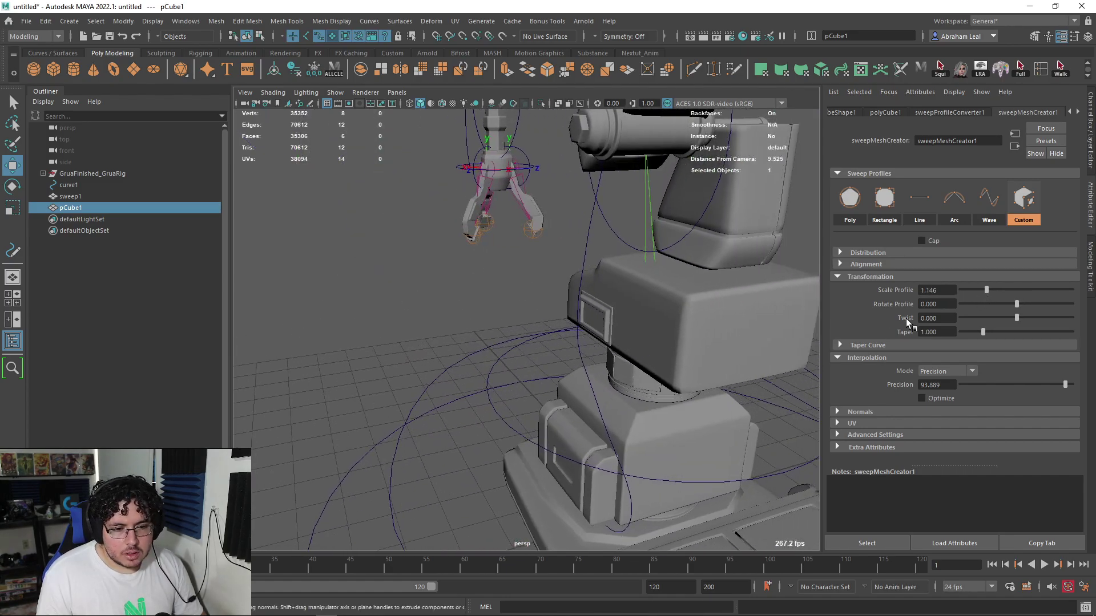
- Clear the cube from the Custom Sweep Profile settings and cancel them
{"action": "left_click", "coordinate": [1038, 210]}
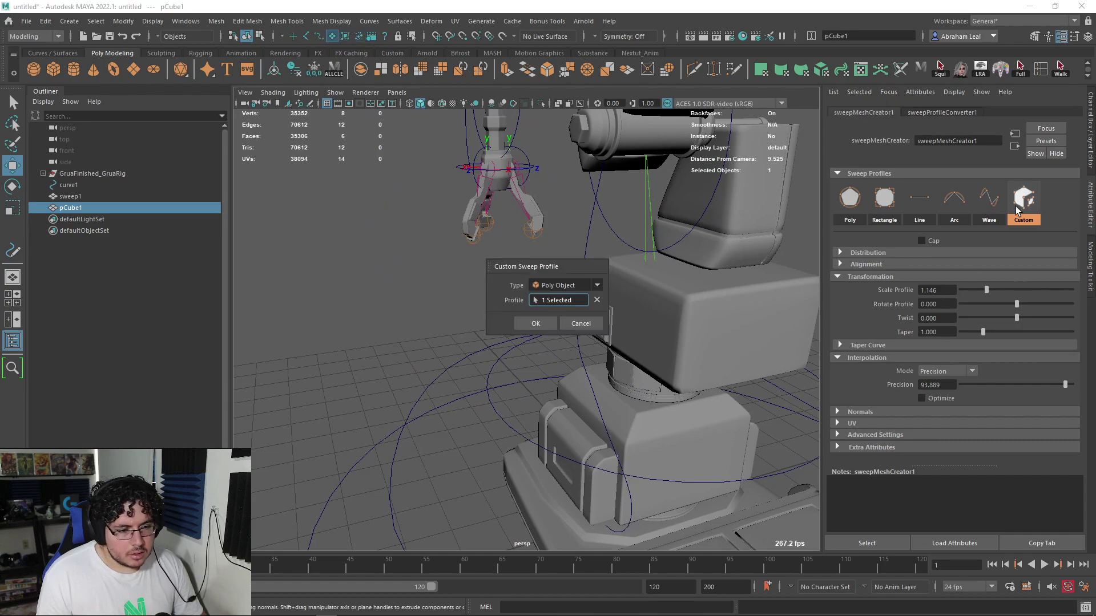
{"action": "left_click", "coordinate": [598, 298]}
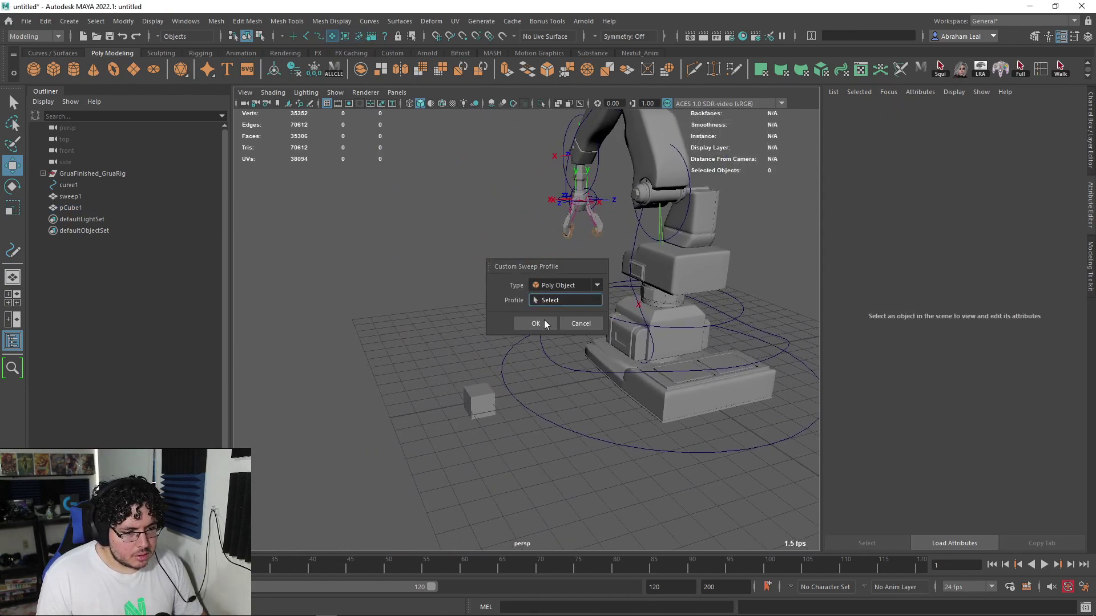
{"action": "left_click", "coordinate": [582, 323]}
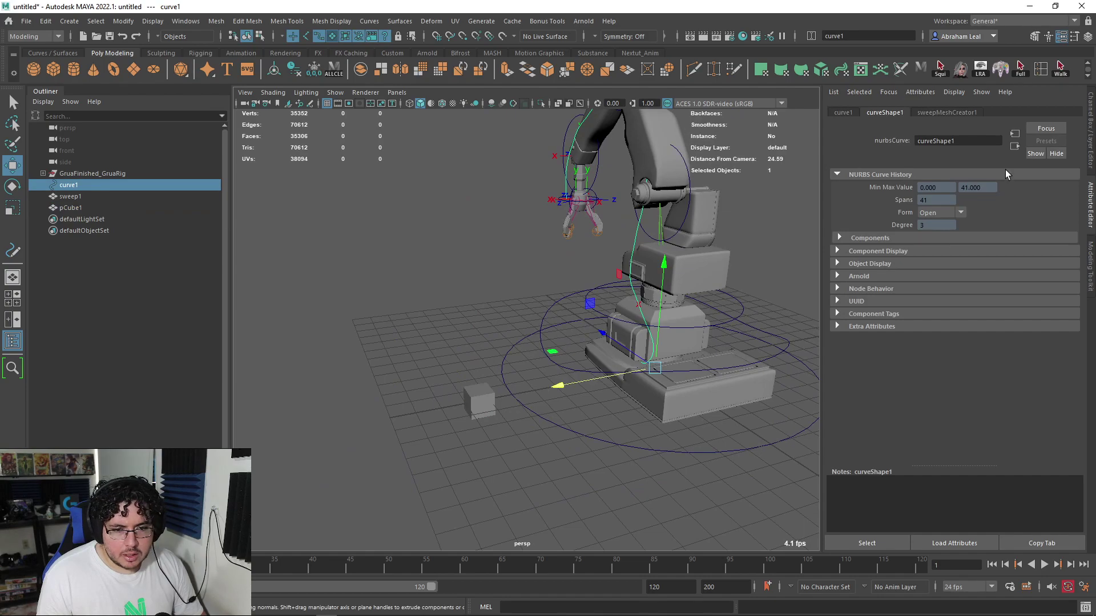
- From the cable curve's sweep settings, clear the custom profile and pick the cube again as the Poly Object
{"action": "left_click", "coordinate": [946, 113]}
{"action": "left_click", "coordinate": [1023, 199]}
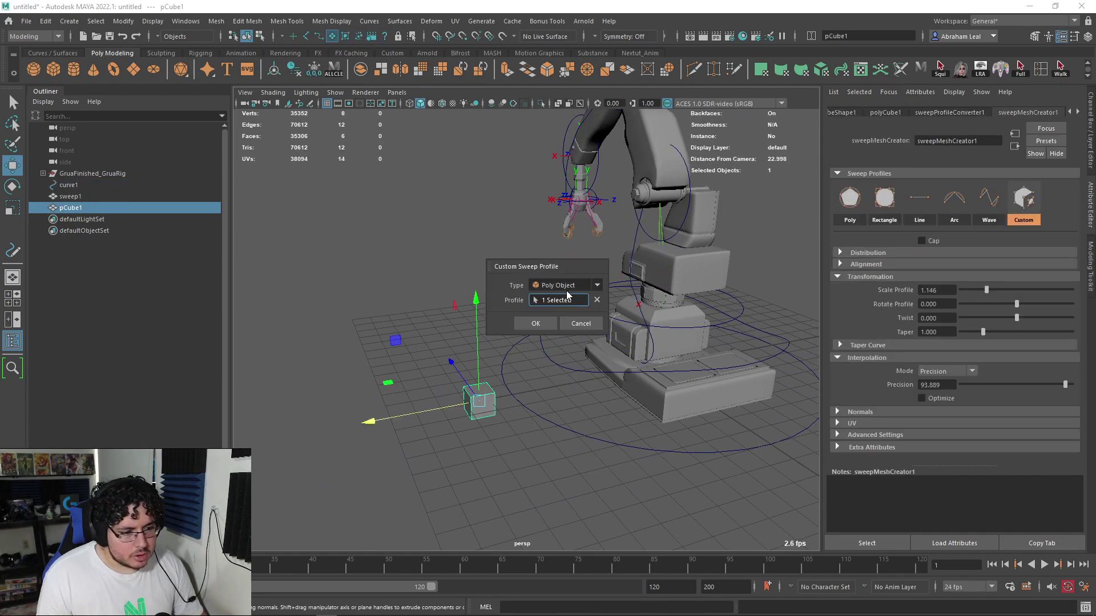
{"action": "left_click", "coordinate": [597, 300]}
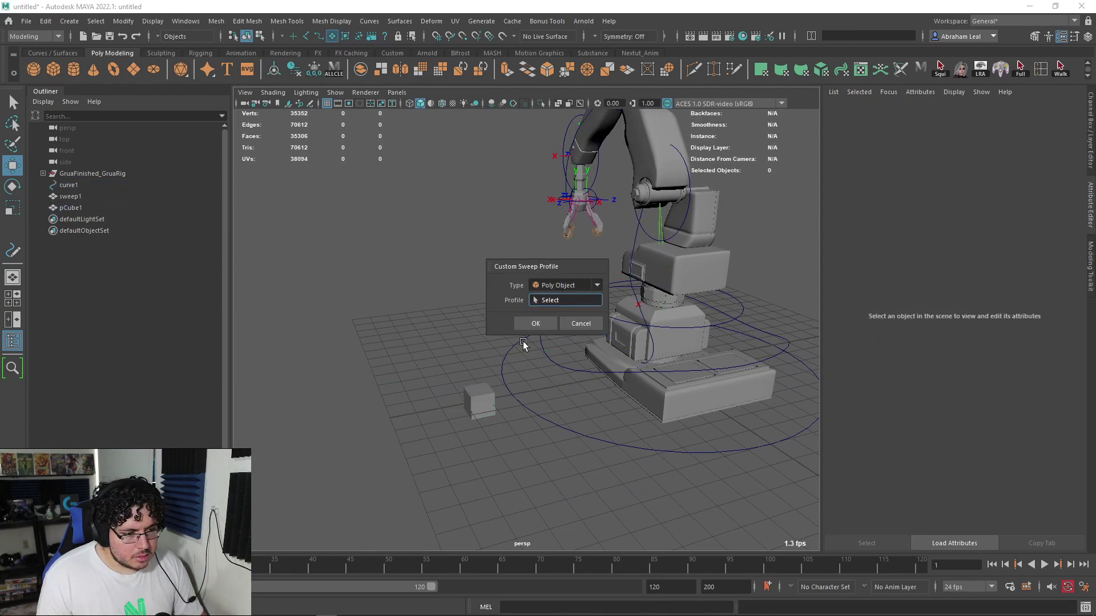
{"action": "left_click", "coordinate": [484, 398]}
{"action": "key", "text": "Delete"}
{"action": "key", "text": "ctrl+z"}
{"action": "key", "text": "ctrl+z"}
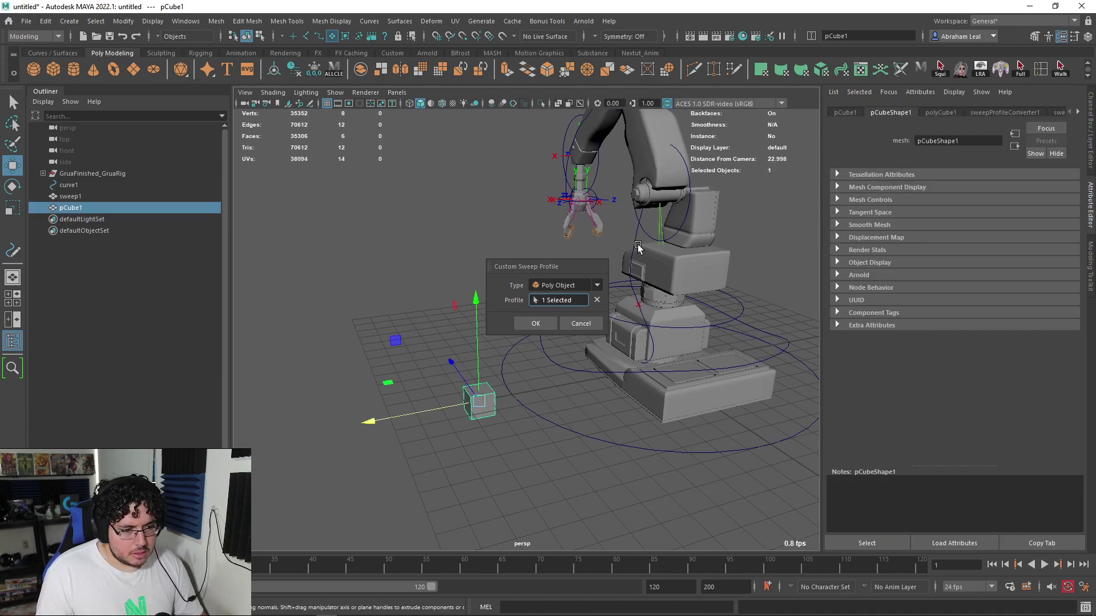
- Delete the existing sweep mesh and create a new Sweep Mesh along the cable curve
{"action": "left_click", "coordinate": [142, 197]}
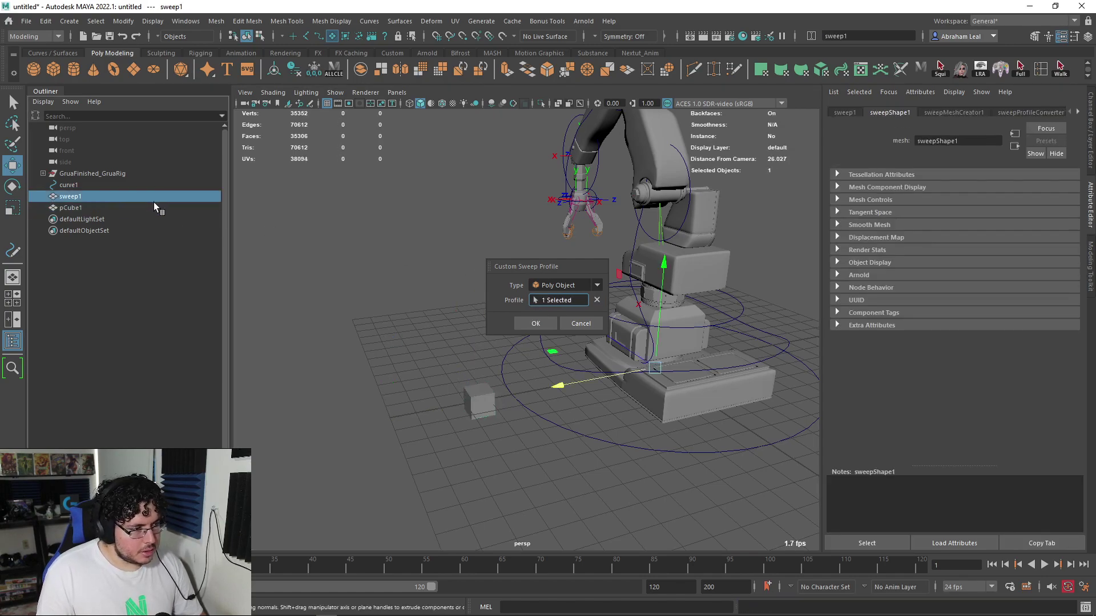
{"action": "key", "text": "Delete"}
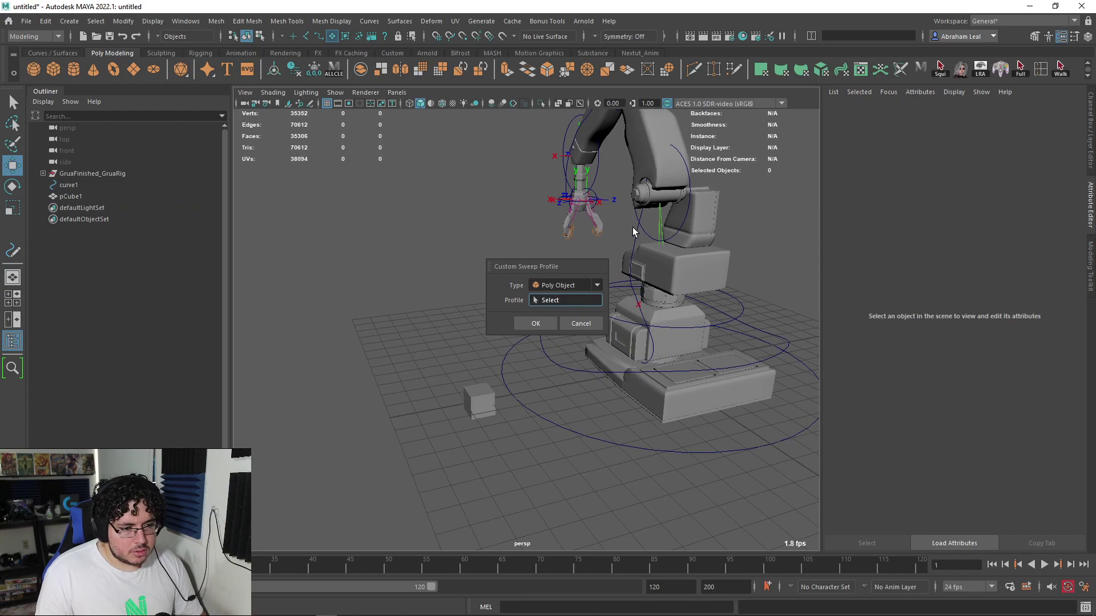
{"action": "left_click", "coordinate": [581, 323]}
{"action": "left_click", "coordinate": [638, 234]}
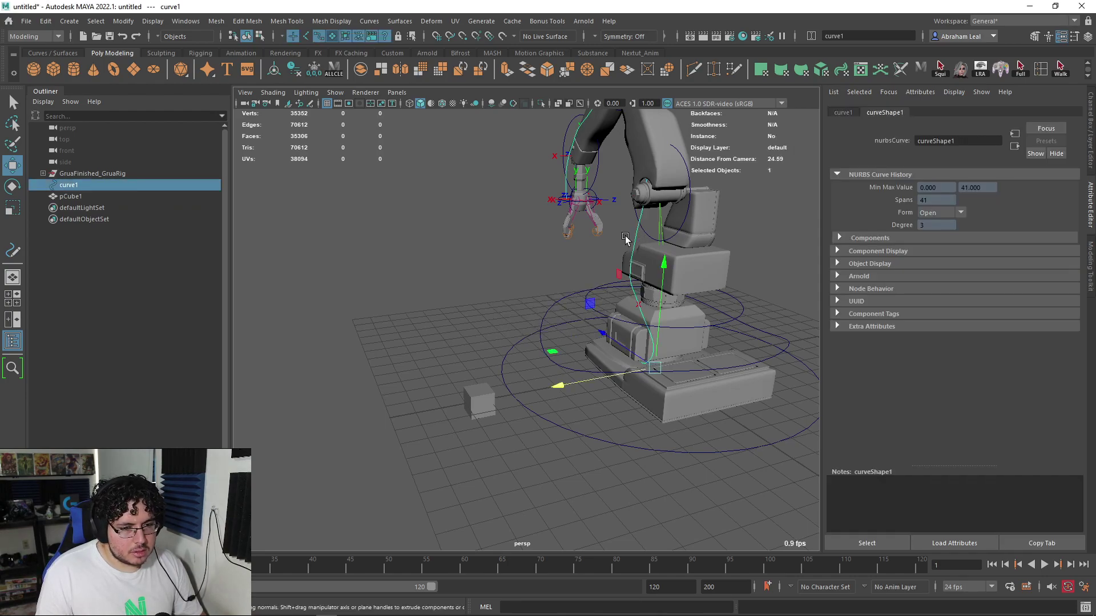
{"action": "left_click", "coordinate": [64, 20]}
{"action": "left_click", "coordinate": [114, 124]}
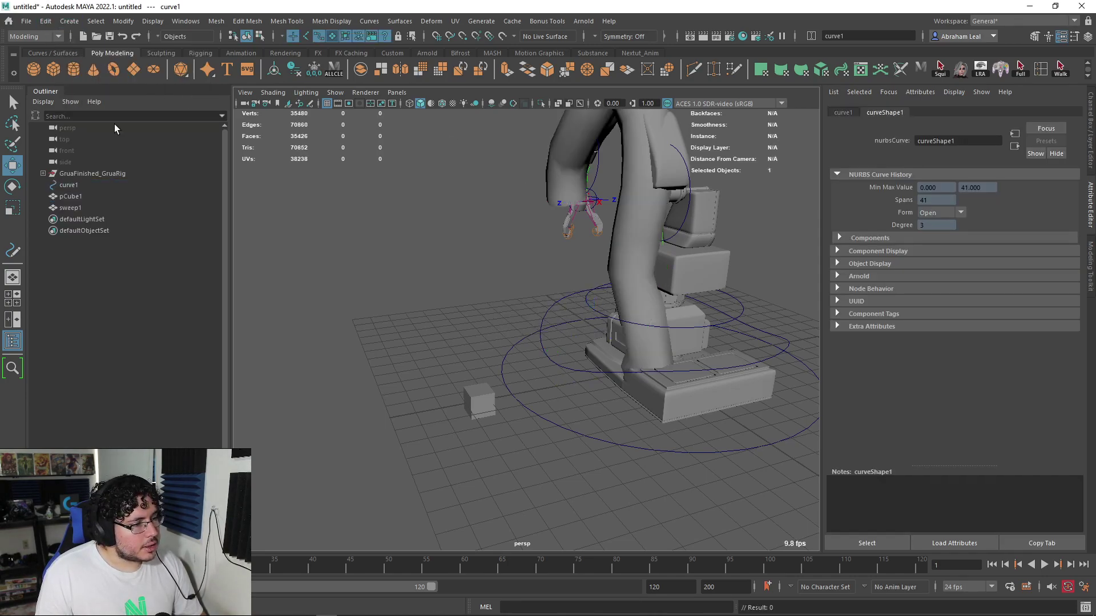
- Set the new sweep to a Custom profile of type Poly Object, using the cube as the profile
{"action": "middle_click_drag", "start_coordinate": [527, 320], "coordinate": [479, 324], "text": "alt"}
{"action": "left_click", "coordinate": [1013, 202]}
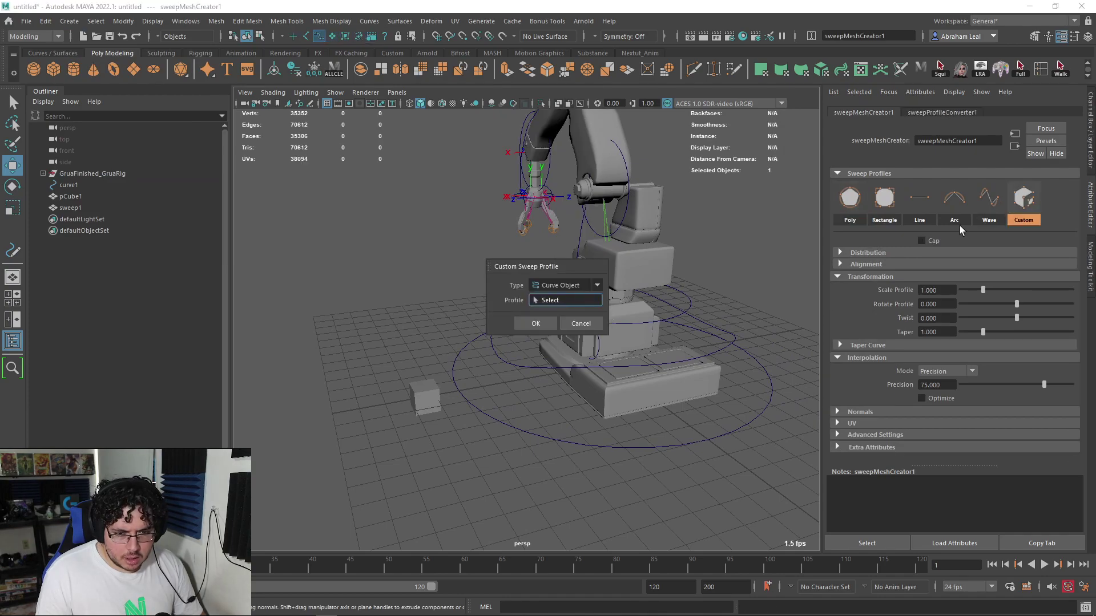
{"action": "left_click", "coordinate": [565, 285]}
{"action": "left_click", "coordinate": [559, 303]}
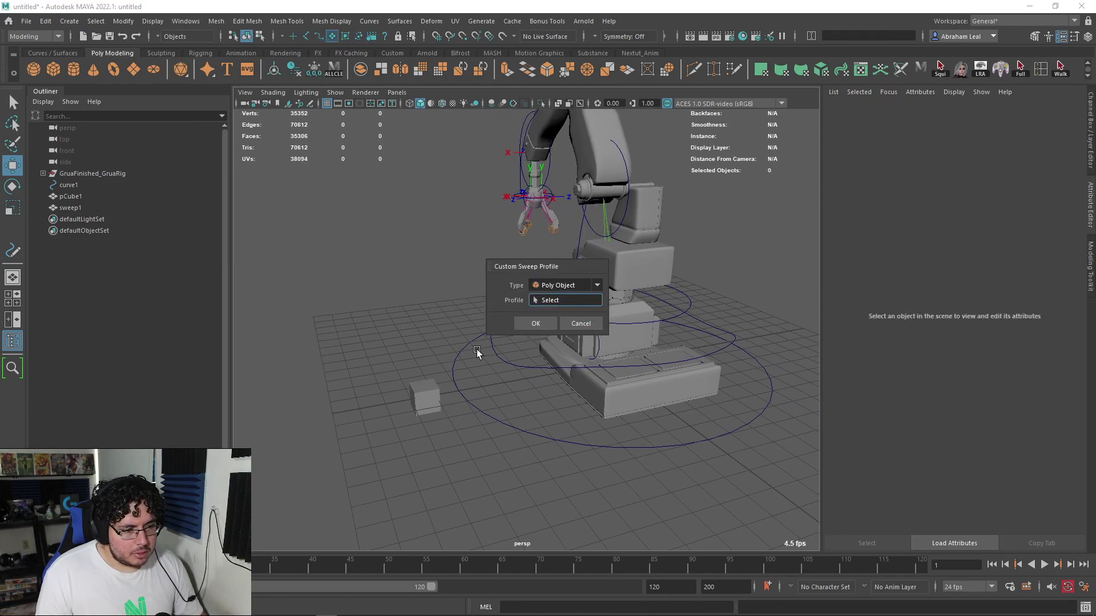
{"action": "left_click", "coordinate": [422, 391]}
{"action": "left_click", "coordinate": [534, 324]}
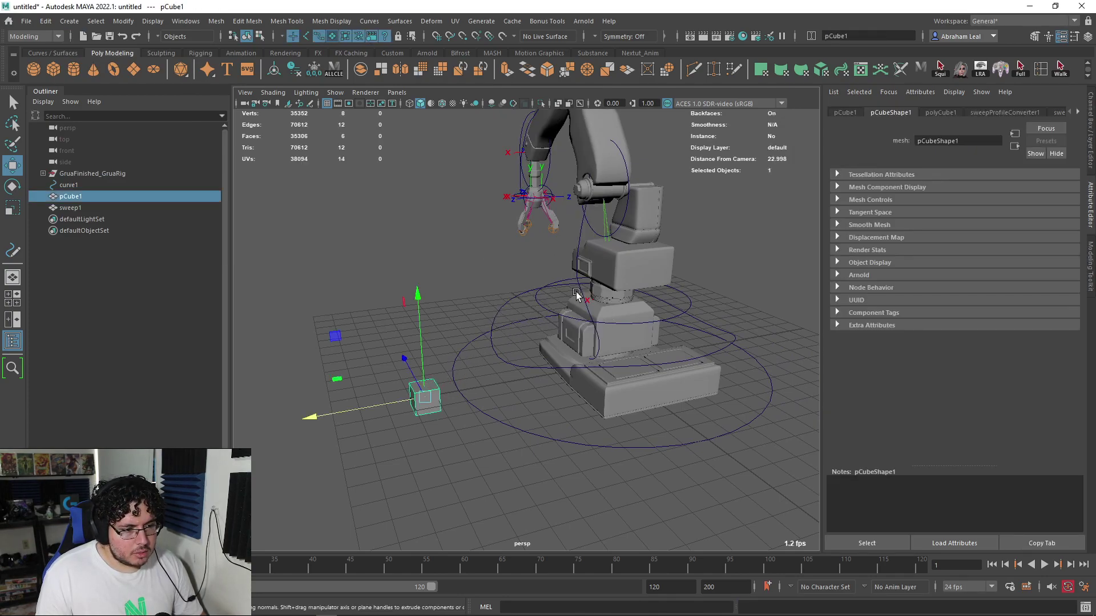
- Set the new sweep's Scale Profile to 0.573, Rotate Profile to -123.750, Twist to -0.521, Taper to 1.849 and Precision to 66.667
{"action": "middle_click_drag", "start_coordinate": [573, 289], "coordinate": [570, 321], "text": "alt"}
{"action": "scroll", "coordinate": [569, 321], "scroll_direction": "up", "scroll_amount": 3}
{"action": "left_click", "coordinate": [89, 207]}
{"action": "left_click", "coordinate": [964, 112]}
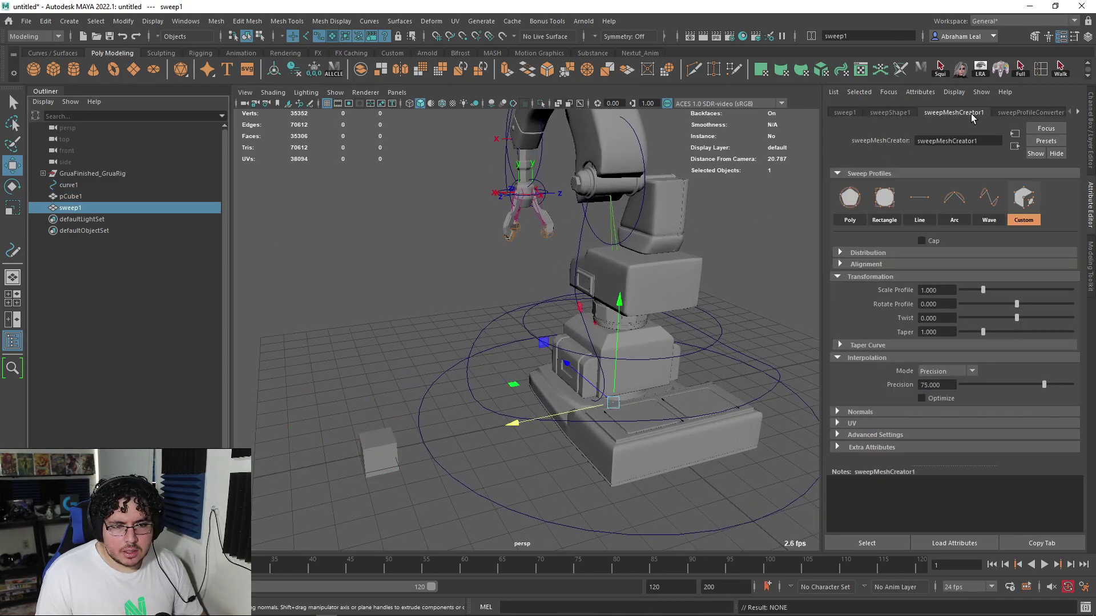
{"action": "mouse_move", "coordinate": [982, 289]}
{"action": "left_mouse_down"}
{"action": "mouse_move", "coordinate": [1040, 290]}
{"action": "mouse_move", "coordinate": [966, 296]}
{"action": "mouse_move", "coordinate": [974, 291]}
{"action": "left_mouse_up"}
{"action": "left_click_drag", "start_coordinate": [1017, 304], "coordinate": [1001, 332]}
{"action": "left_click_drag", "start_coordinate": [1044, 384], "coordinate": [1035, 384]}
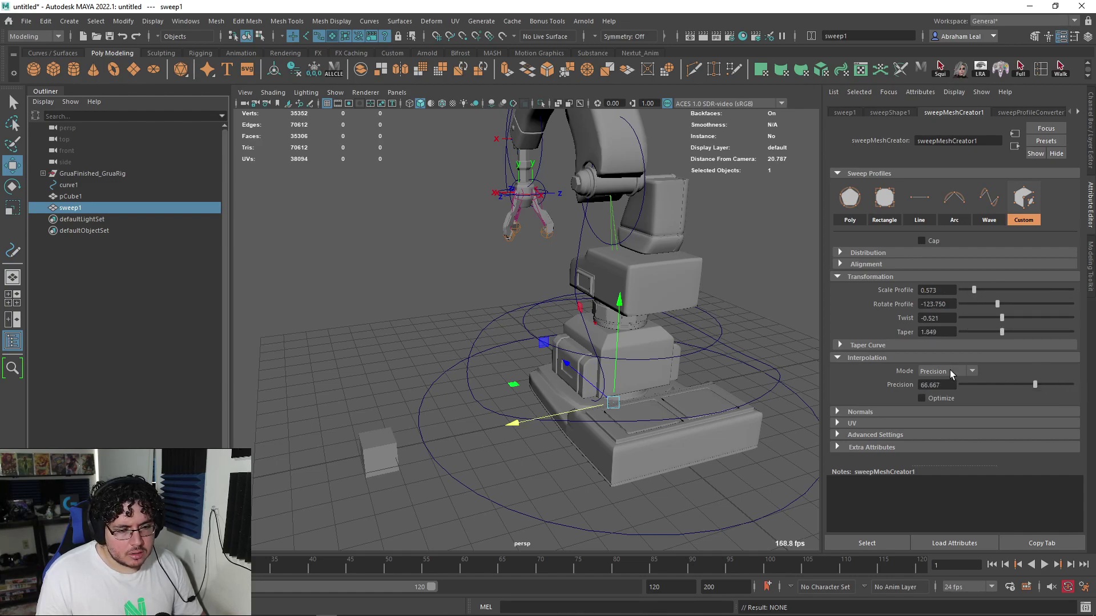
- Examine the cable curve and robot arm from several angles and in wireframe for any swept geometry
{"action": "left_click_drag", "start_coordinate": [627, 346], "coordinate": [731, 348], "text": "alt"}
{"action": "scroll", "coordinate": [731, 348], "scroll_direction": "down", "scroll_amount": 4}
{"action": "right_click_drag", "start_coordinate": [674, 347], "coordinate": [731, 348], "text": "alt"}
{"action": "middle_click_drag", "start_coordinate": [673, 328], "coordinate": [589, 320], "text": "alt"}
{"action": "key", "text": "4"}
{"action": "left_click_drag", "start_coordinate": [590, 320], "coordinate": [632, 344], "text": "alt"}
{"action": "scroll", "coordinate": [631, 344], "scroll_direction": "up", "scroll_amount": 3}
{"action": "scroll", "coordinate": [631, 346], "scroll_direction": "down", "scroll_amount": 10}
{"action": "left_click", "coordinate": [597, 237]}
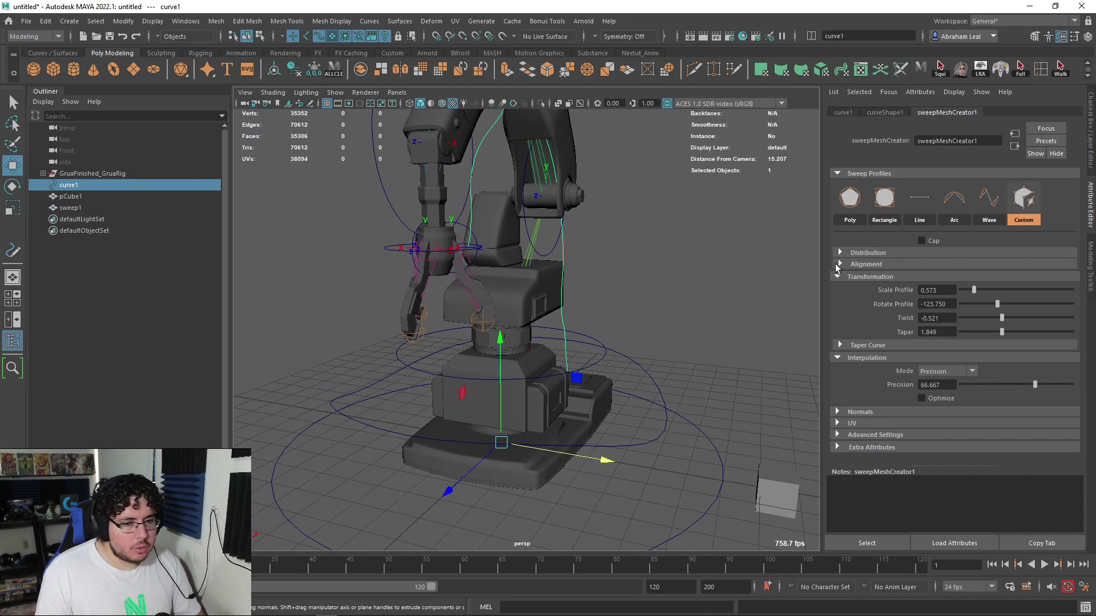
{"action": "left_click_drag", "start_coordinate": [677, 238], "coordinate": [513, 220], "text": "alt"}
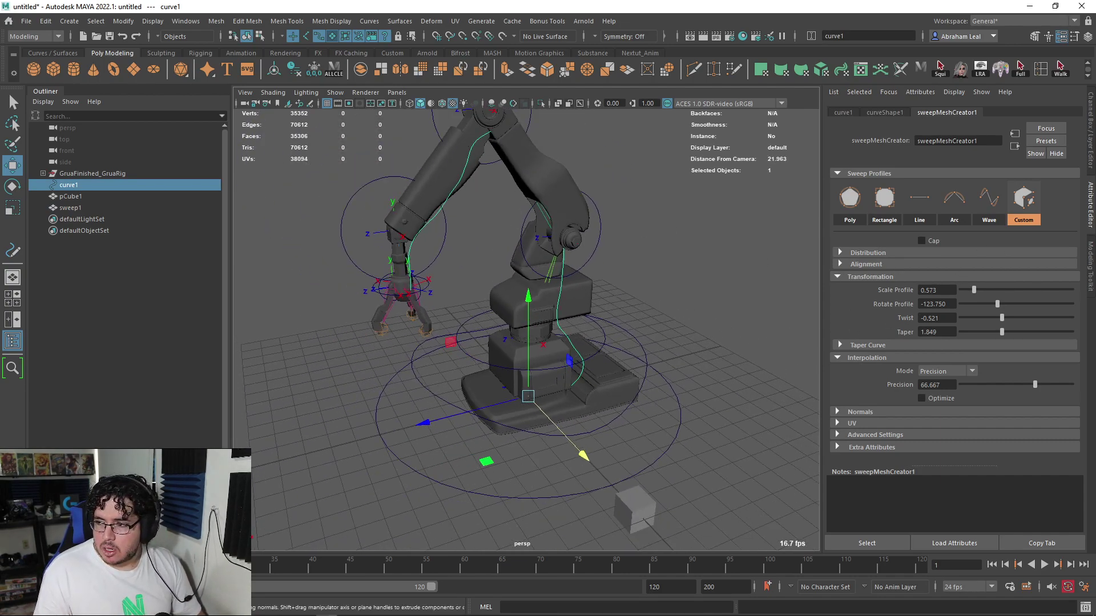
- Try switching the cable sweep back to the Poly profile at a smaller scale, and undo both changes
{"action": "scroll", "coordinate": [571, 287], "scroll_direction": "up", "scroll_amount": 4}
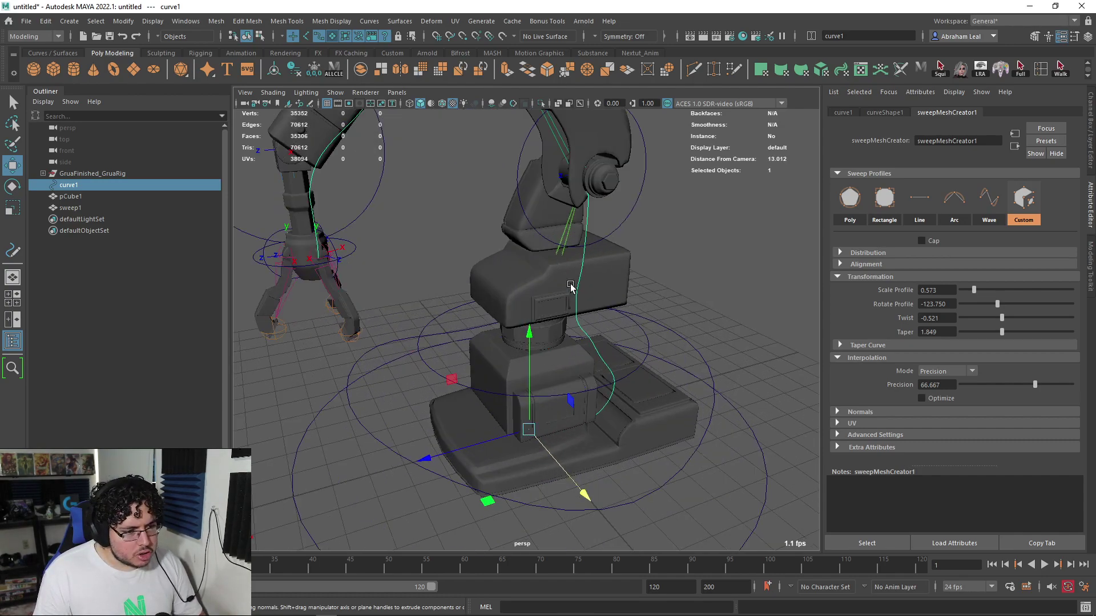
{"action": "left_click_drag", "start_coordinate": [571, 287], "coordinate": [642, 238], "text": "alt"}
{"action": "scroll", "coordinate": [642, 239], "scroll_direction": "down", "scroll_amount": 2}
{"action": "left_click", "coordinate": [850, 200]}
{"action": "left_click_drag", "start_coordinate": [672, 303], "coordinate": [679, 293], "text": "alt"}
{"action": "middle_click_drag", "start_coordinate": [679, 294], "coordinate": [695, 314], "text": "alt"}
{"action": "left_click_drag", "start_coordinate": [972, 315], "coordinate": [963, 315]}
{"action": "key", "text": "ctrl+z"}
{"action": "key", "text": "ctrl+z"}
- Duplicate the cable curve twice, offsetting each copy sideways so three parallel curves run along the robot arm
{"action": "left_click", "coordinate": [565, 245]}
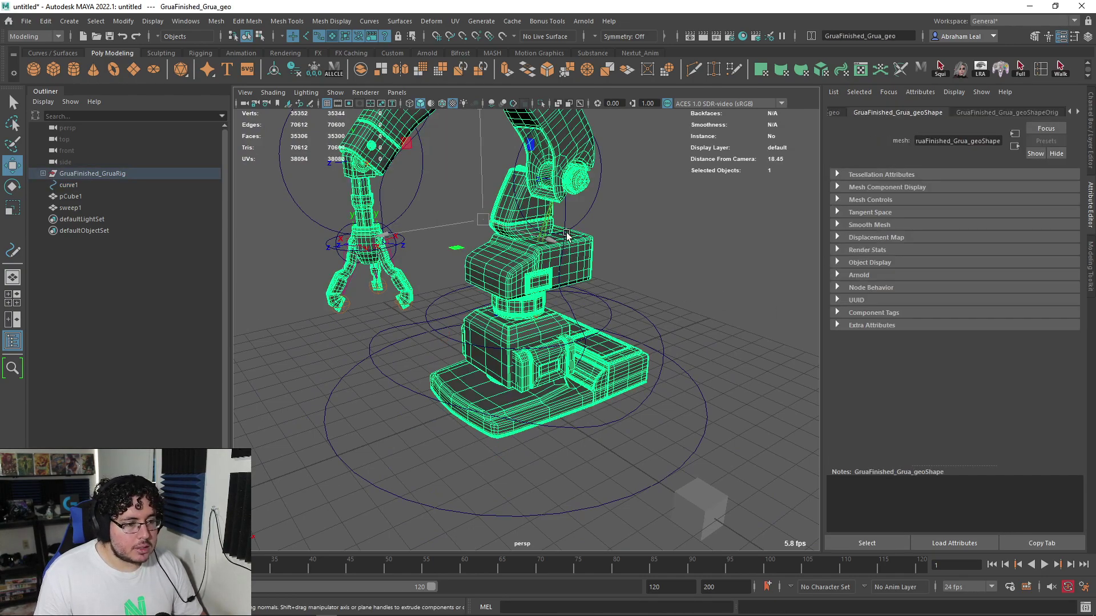
{"action": "left_click", "coordinate": [566, 234]}
{"action": "scroll", "coordinate": [572, 235], "scroll_direction": "down", "scroll_amount": 2}
{"action": "left_click_drag", "start_coordinate": [572, 235], "coordinate": [560, 328], "text": "alt"}
{"action": "key", "text": "ctrl+d"}
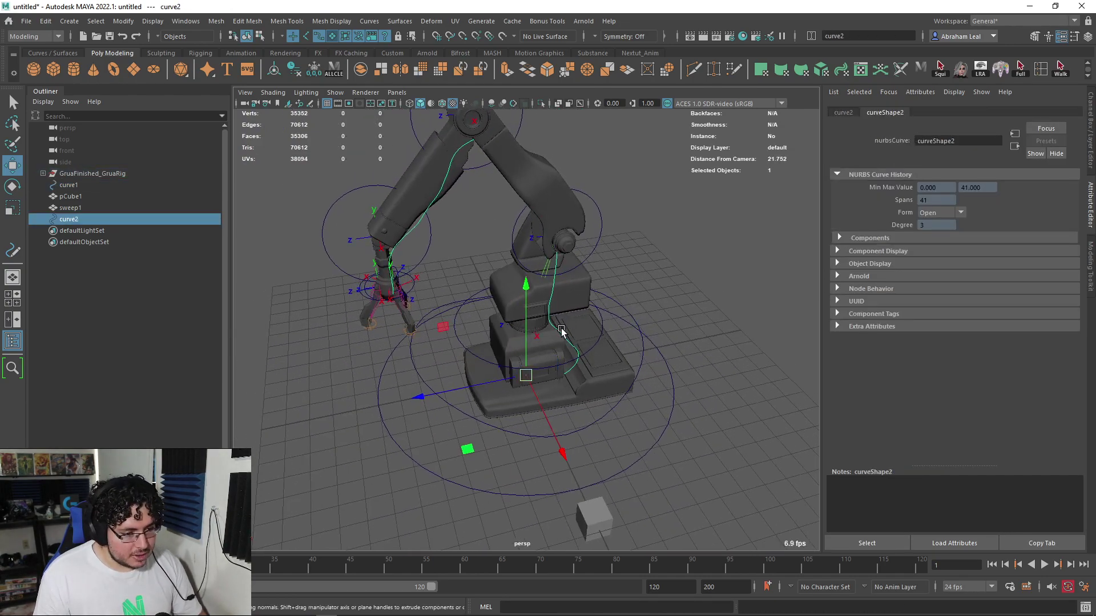
{"action": "left_click_drag", "start_coordinate": [469, 394], "coordinate": [489, 385]}
{"action": "key", "text": "ctrl+d"}
{"action": "key", "text": "q"}
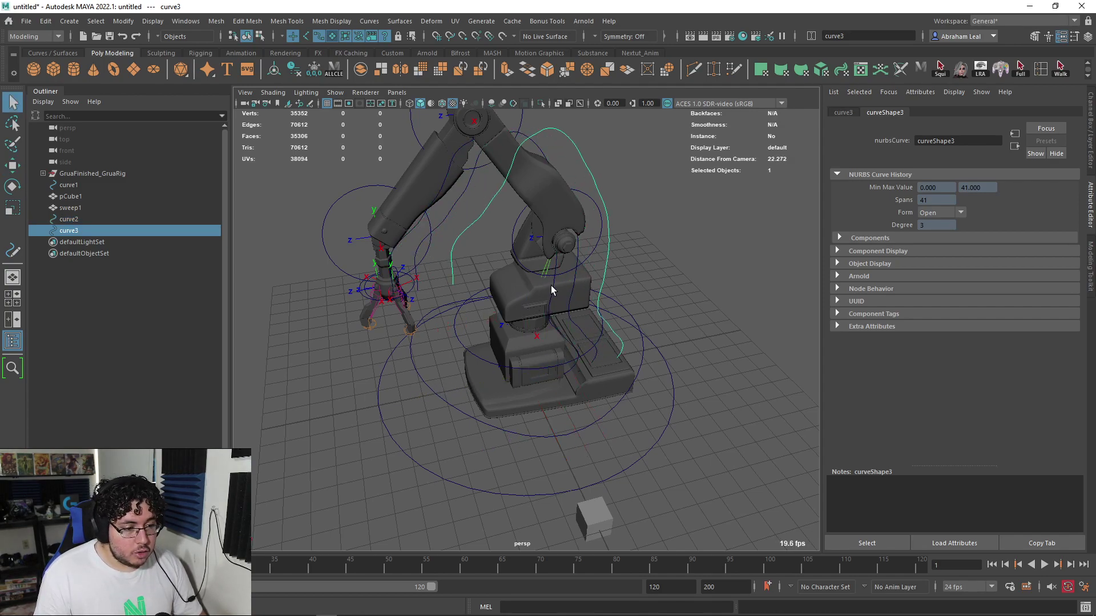
- Create a Sweep Mesh along all three cable curves with Scale Profile 0.194 and Precision 100
{"action": "left_click", "coordinate": [552, 286], "text": "shift"}
{"action": "left_click", "coordinate": [575, 277], "text": "shift"}
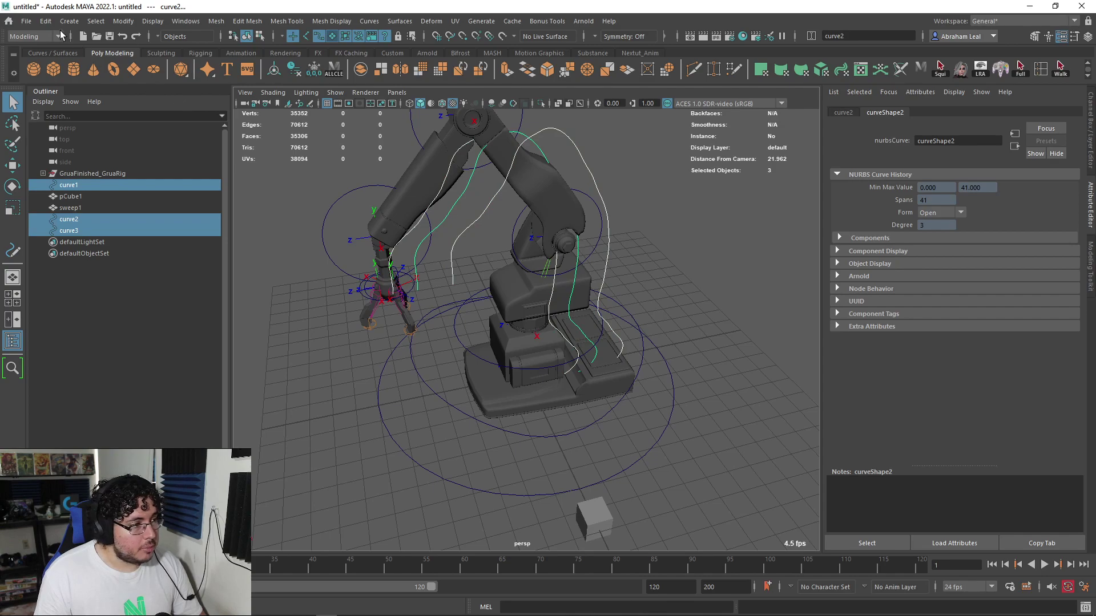
{"action": "left_click", "coordinate": [69, 21]}
{"action": "left_click", "coordinate": [97, 136]}
{"action": "left_click_drag", "start_coordinate": [981, 316], "coordinate": [966, 319]}
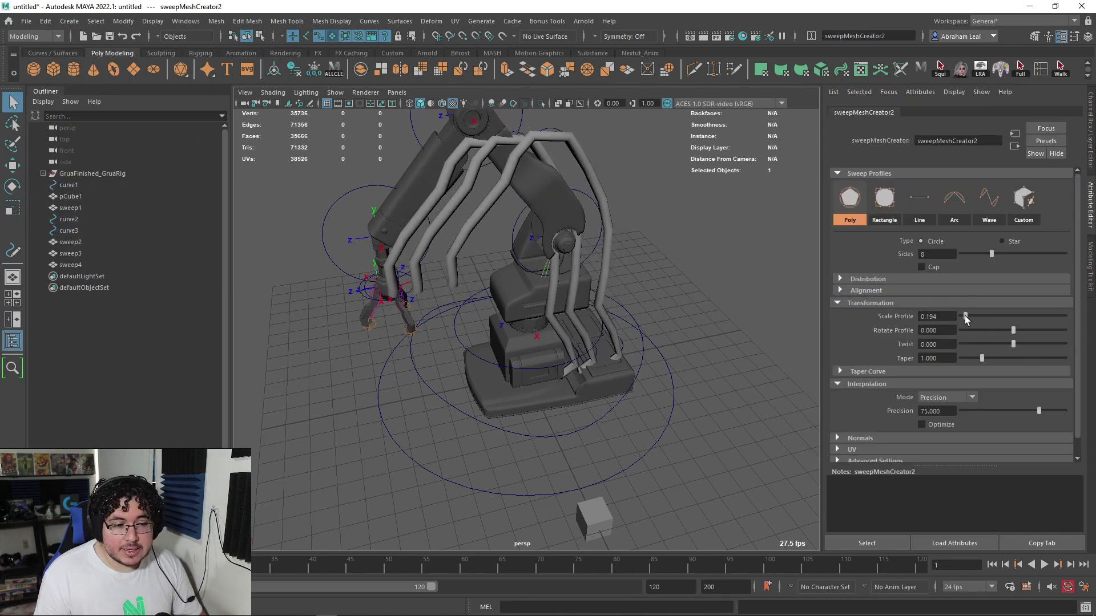
{"action": "left_click_drag", "start_coordinate": [1038, 411], "coordinate": [1065, 411]}
{"action": "left_click_drag", "start_coordinate": [656, 256], "coordinate": [591, 267], "text": "alt"}
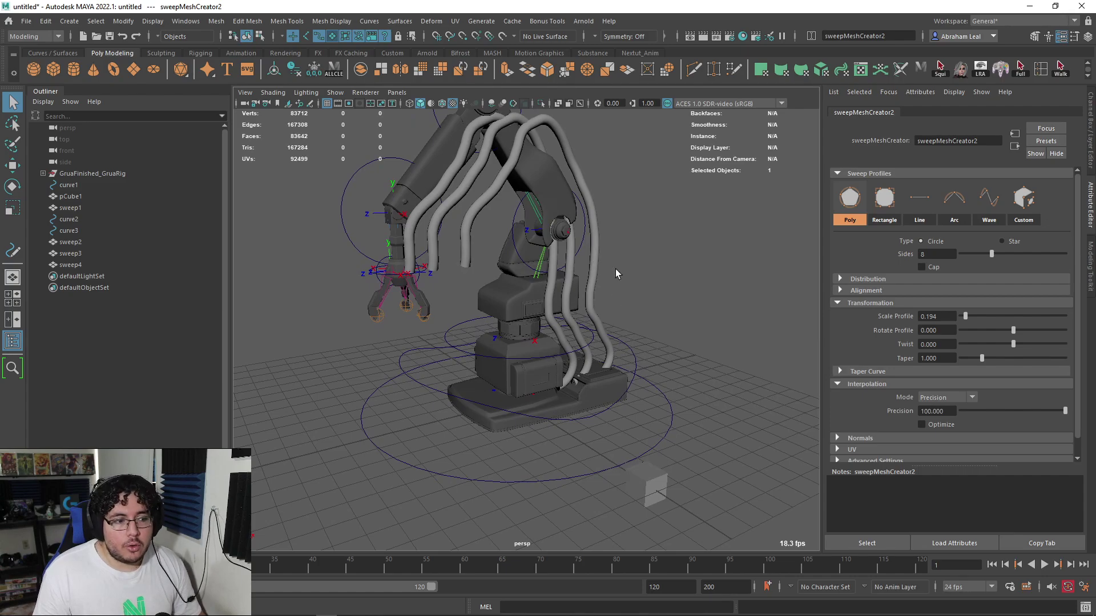
{"action": "left_click_drag", "start_coordinate": [523, 285], "coordinate": [611, 188], "text": "alt"}
{"action": "right_click_drag", "start_coordinate": [611, 189], "coordinate": [584, 215], "text": "alt"}
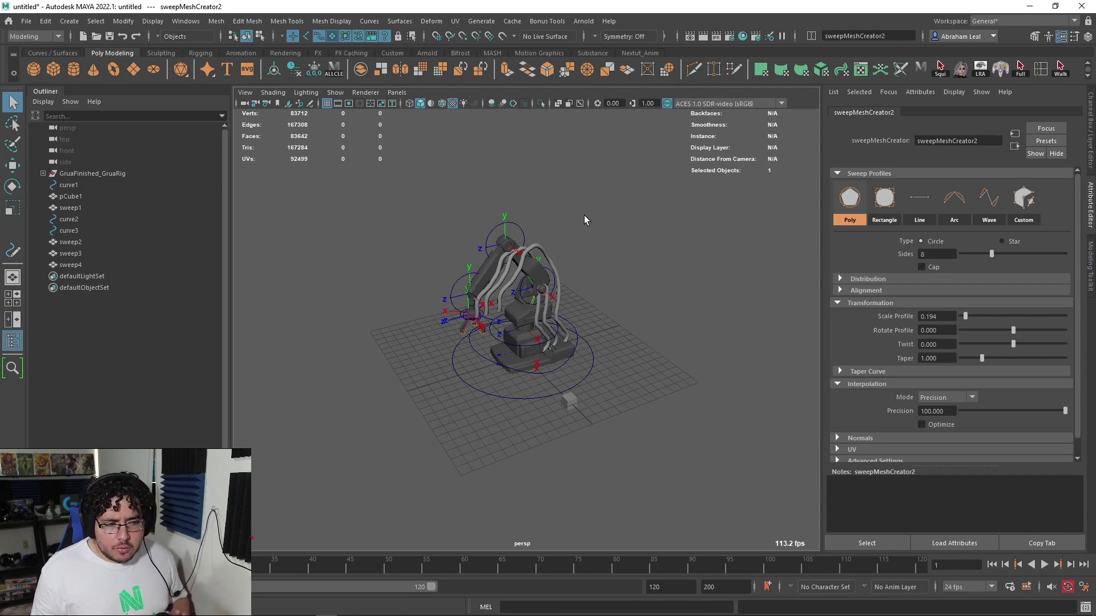
- Look over the tool and command search and the Interactive Tutorials entries among the help resources
{"action": "key", "text": "ctrl+f"}
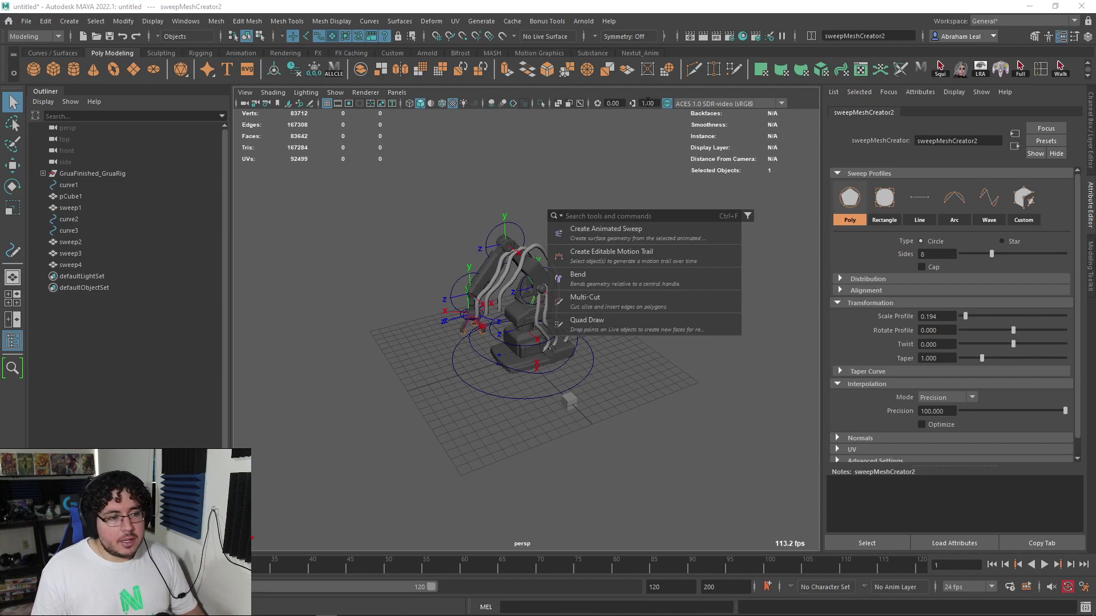
{"action": "left_click", "coordinate": [609, 20]}
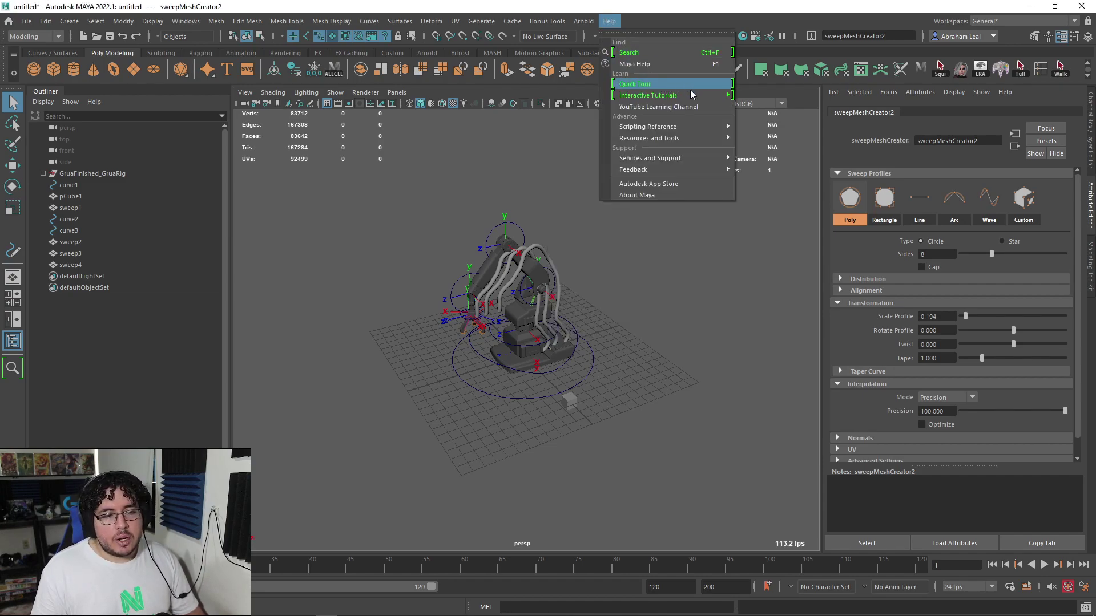
{"action": "mouse_move", "coordinate": [695, 97]}
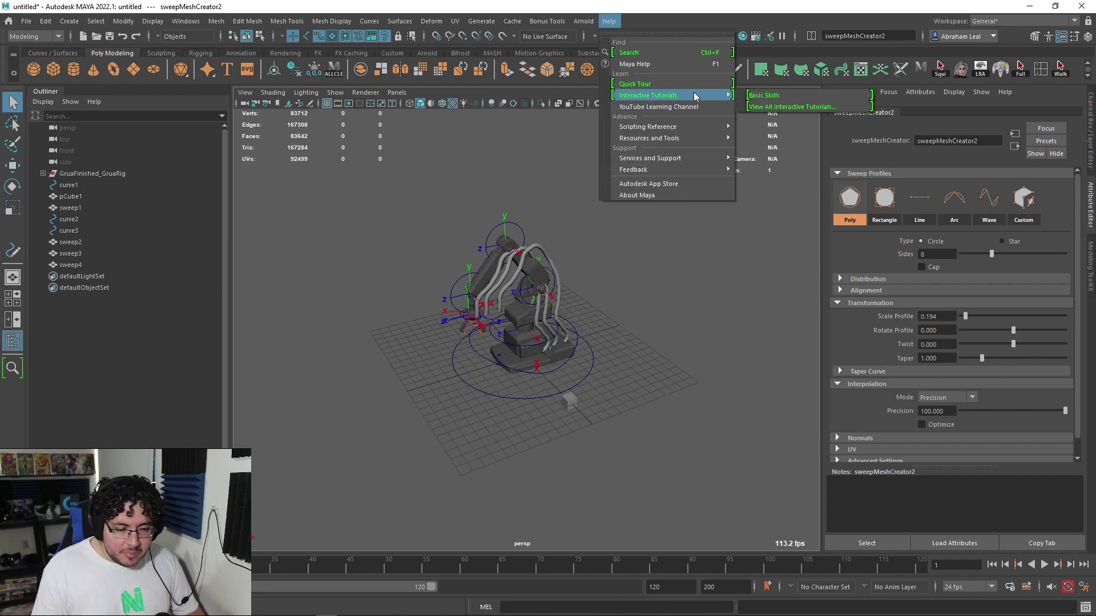
{"action": "left_click", "coordinate": [648, 285]}
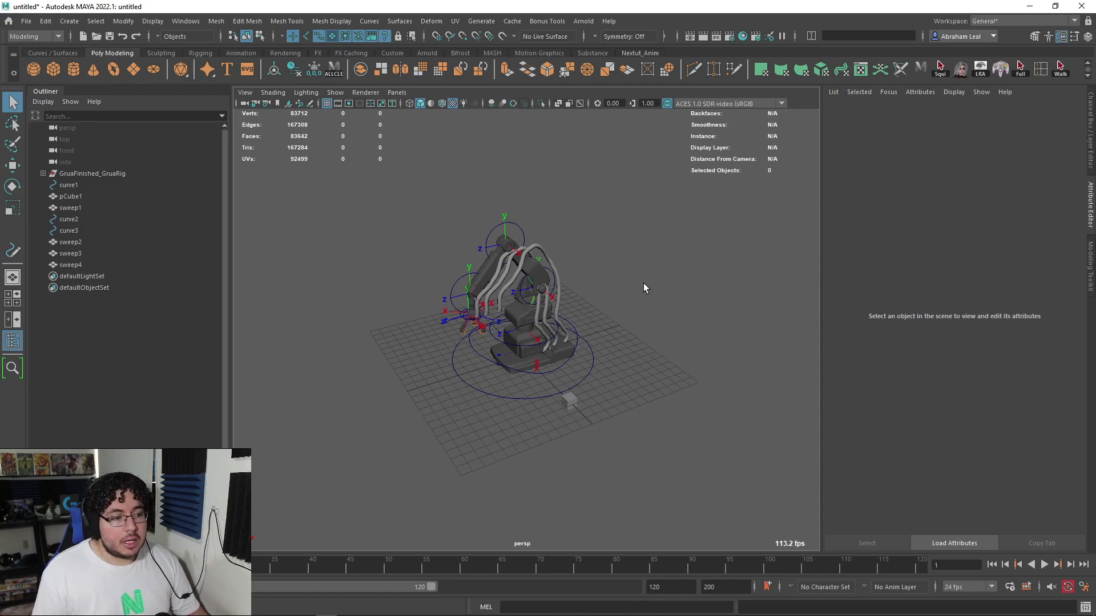
{"action": "scroll", "coordinate": [611, 282], "scroll_direction": "up", "scroll_amount": 5}
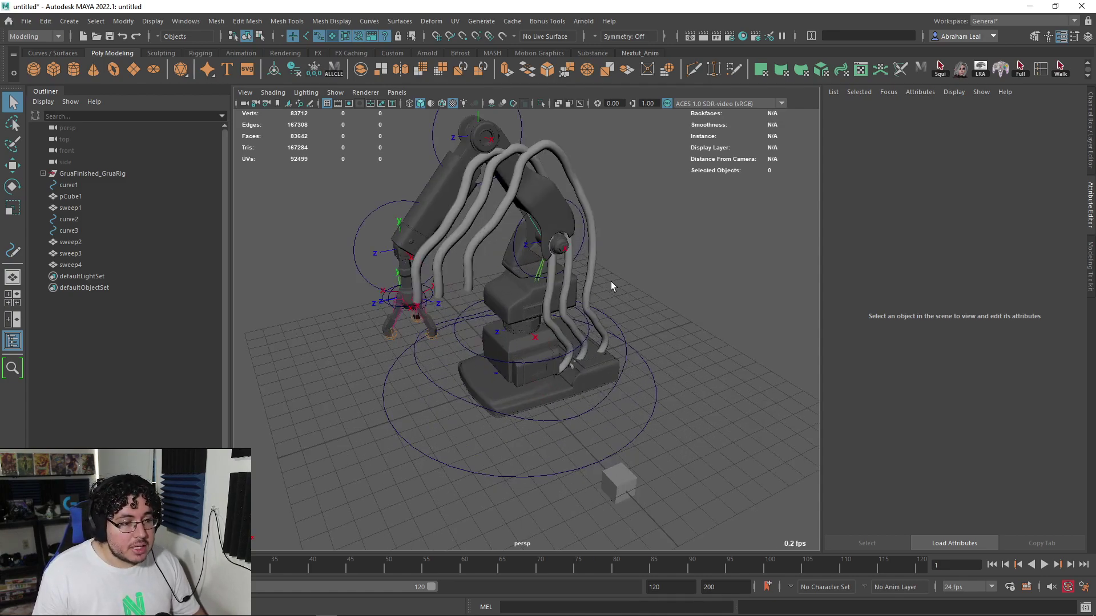